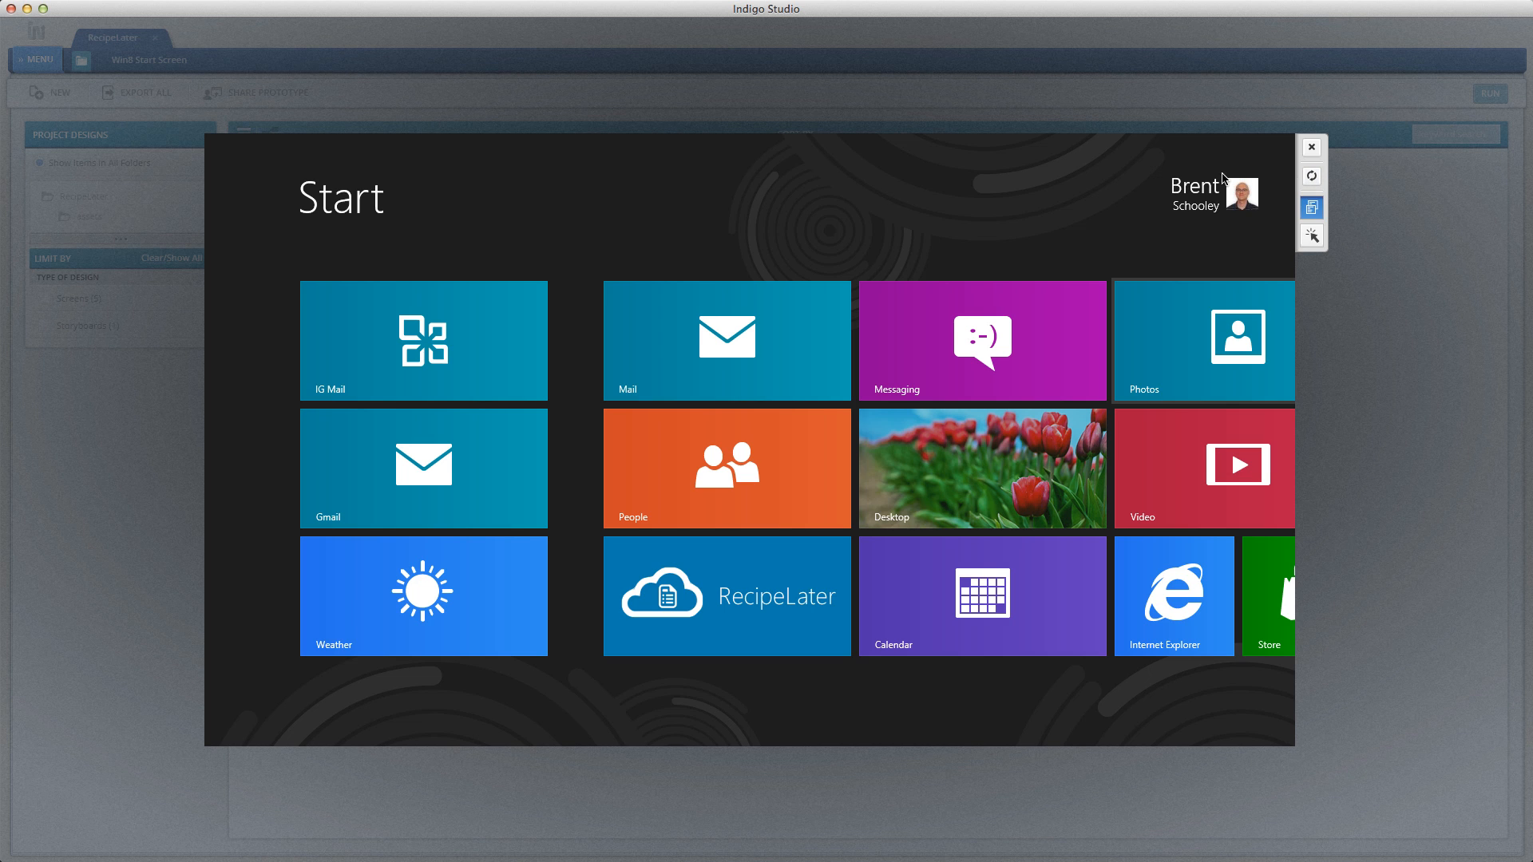
Step: Walk through the running prototype from the RecipeLater tile to the cupcake recipe and back to Start, closing the preview
click(736, 577)
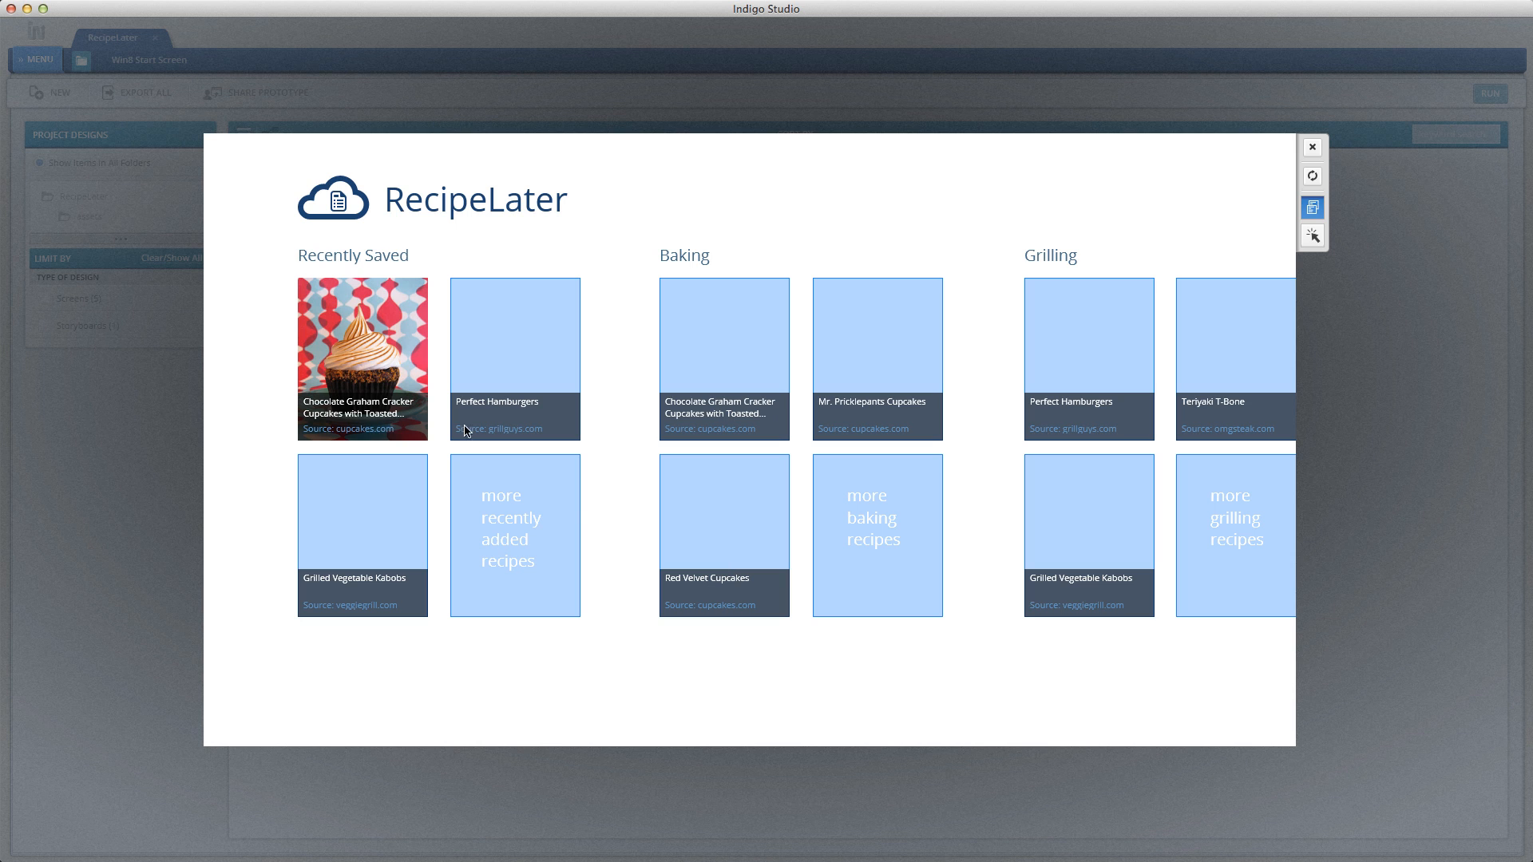
click(379, 329)
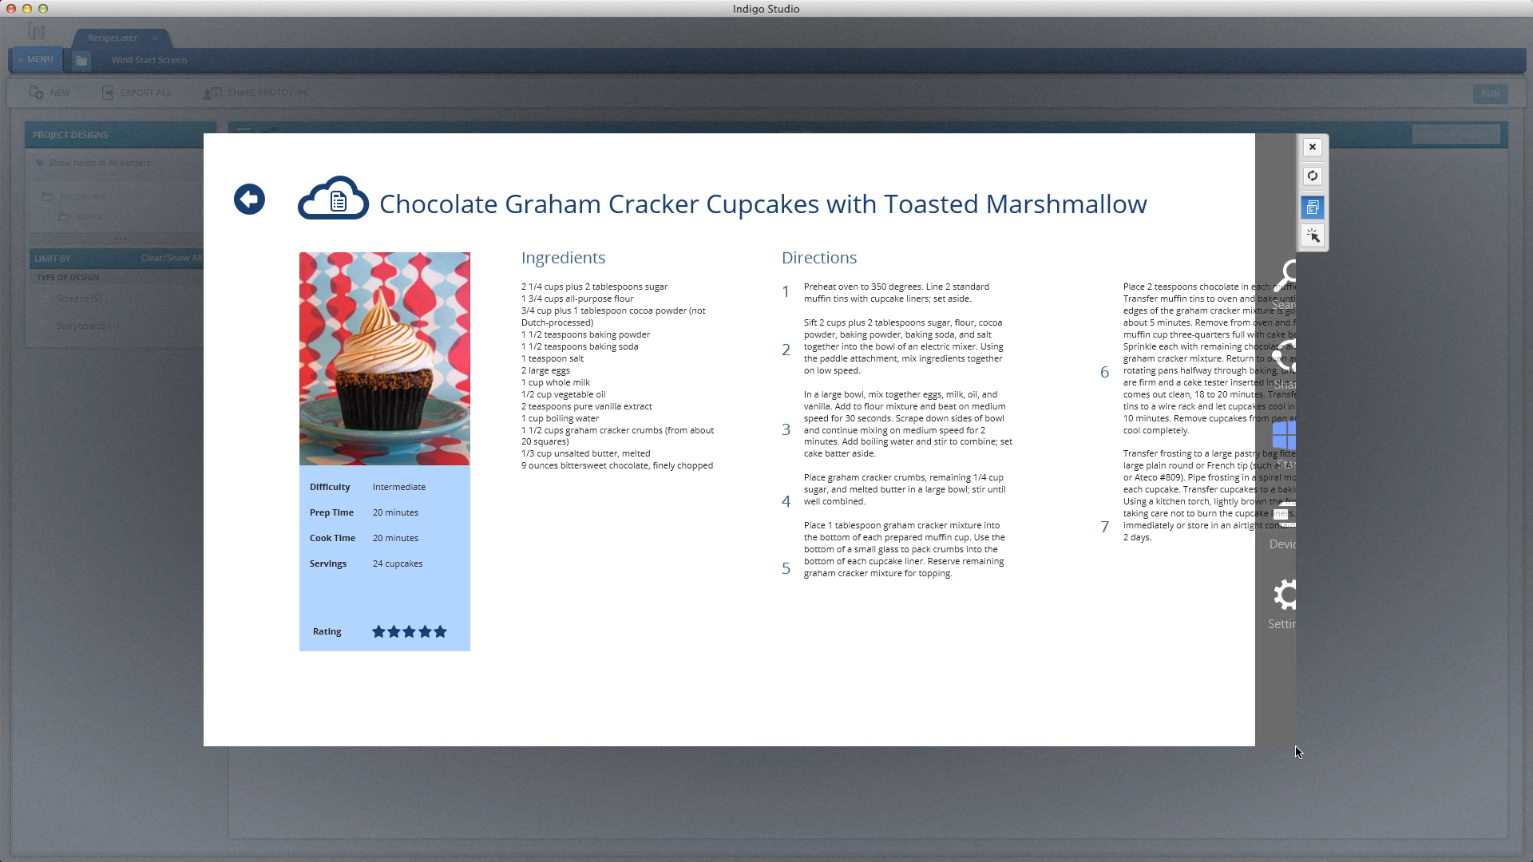
mouse_move(1285, 674)
click(1265, 444)
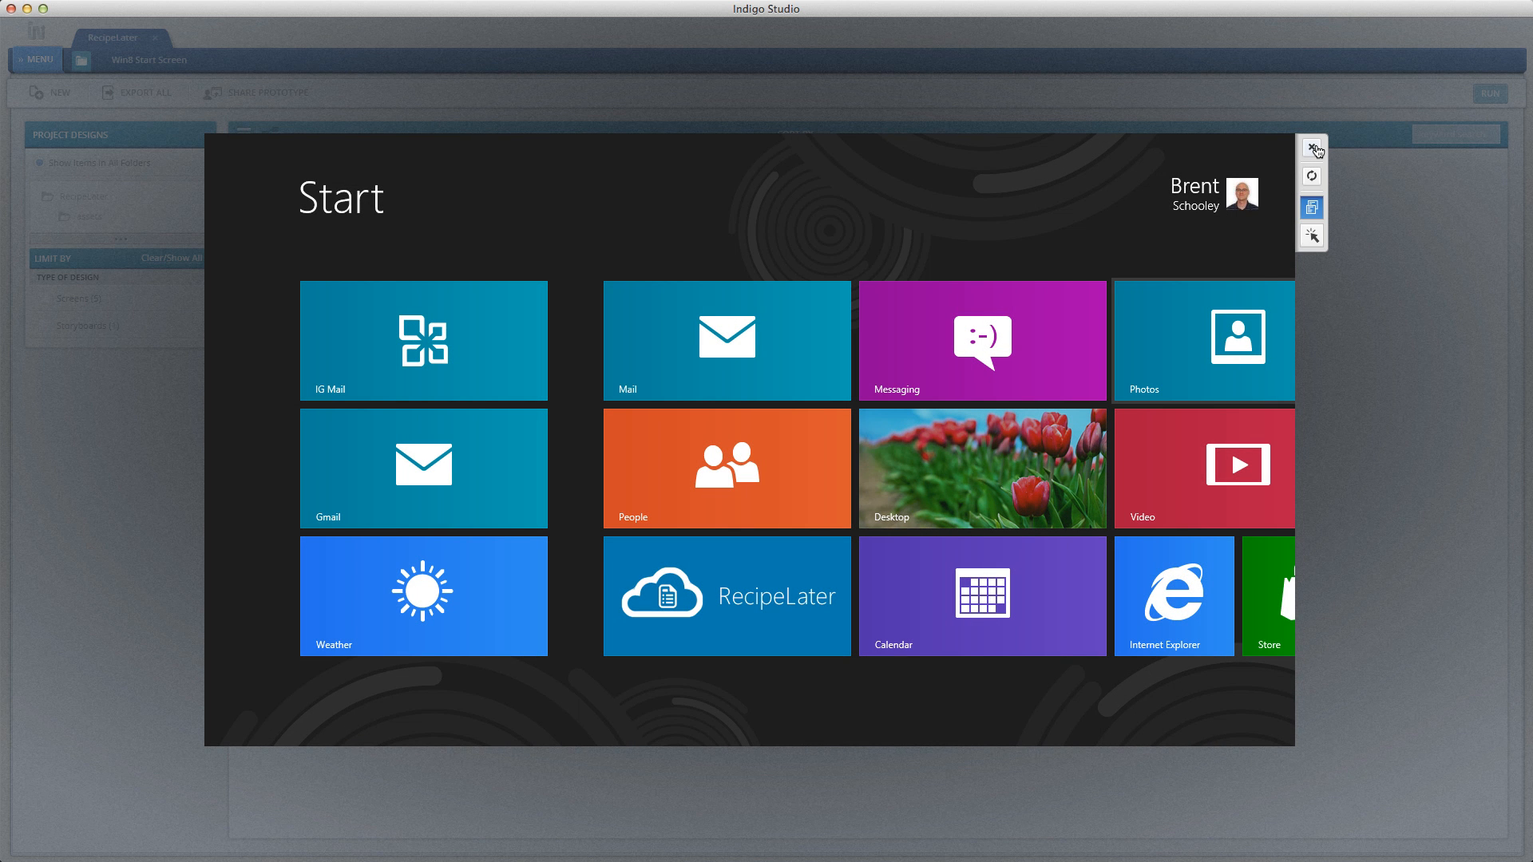
click(1314, 149)
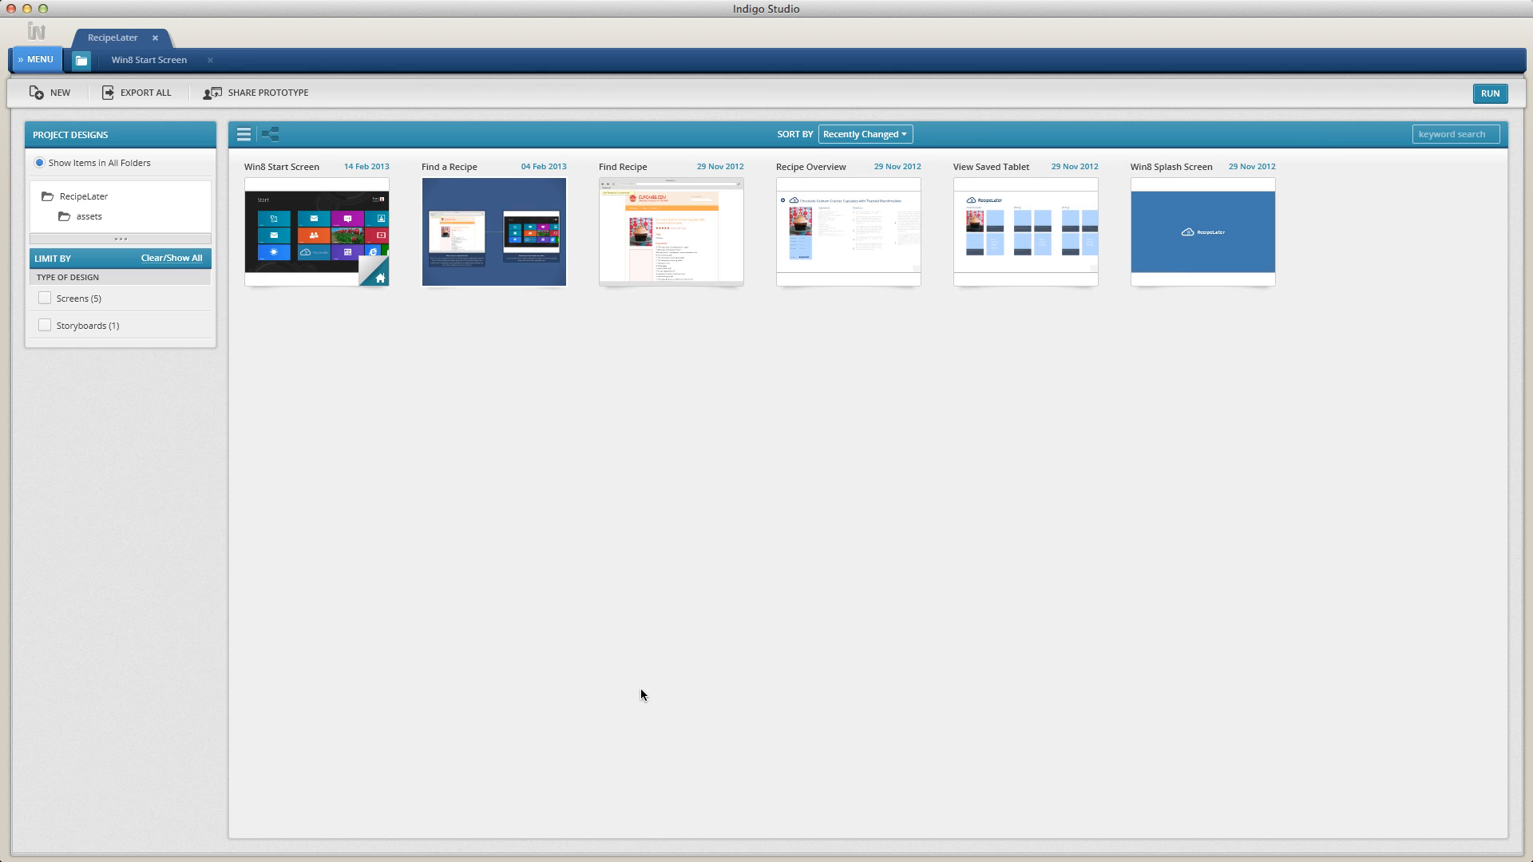
Step: Open the Win8 Start Screen design and inspect its background image and Hot Spot elements, toggling the image's visibility off and on
double_click(323, 234)
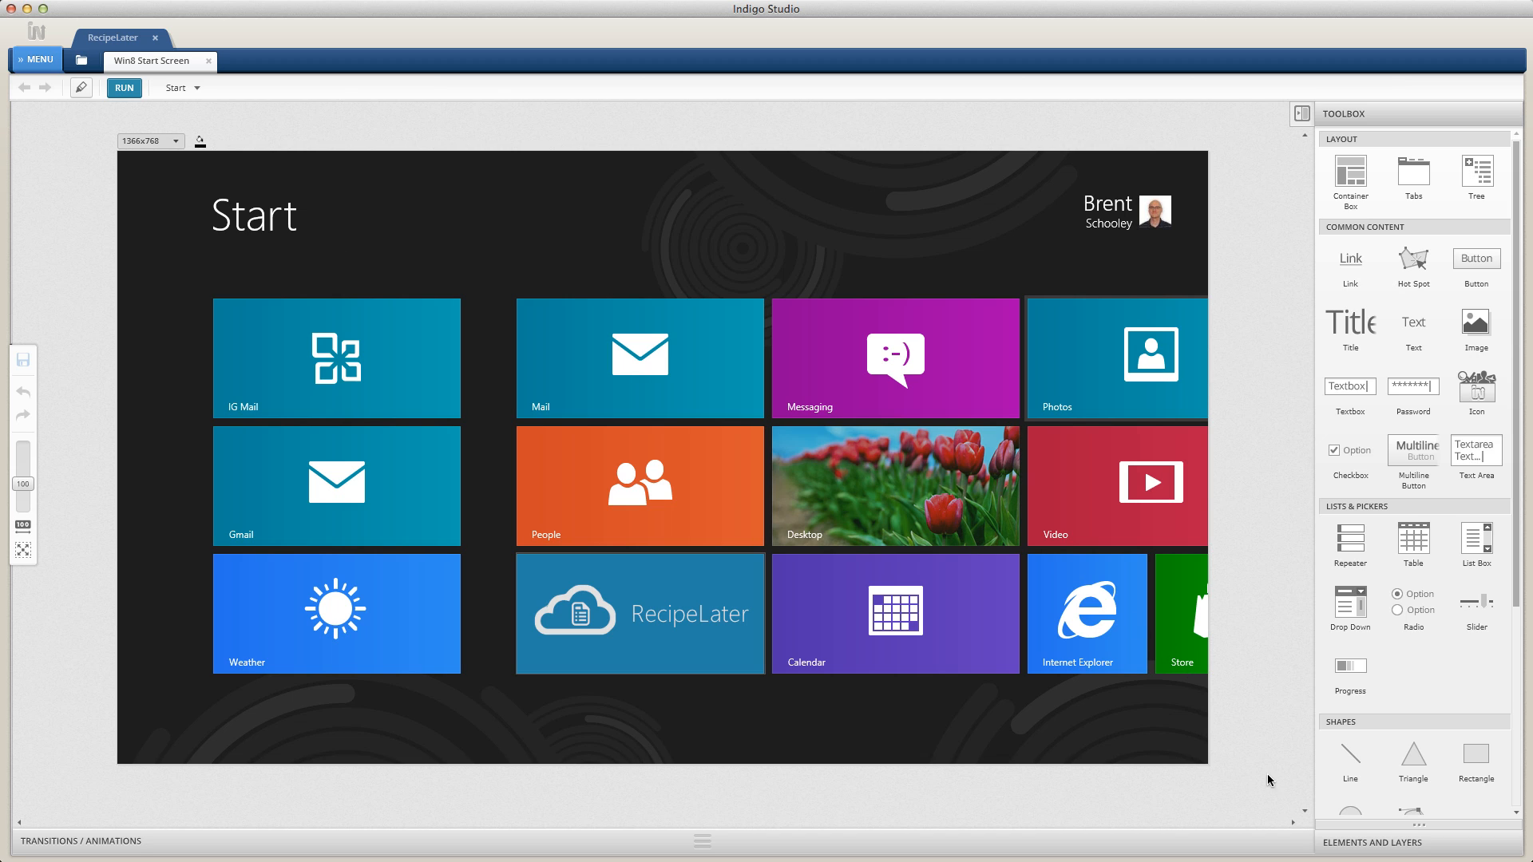
click(1347, 844)
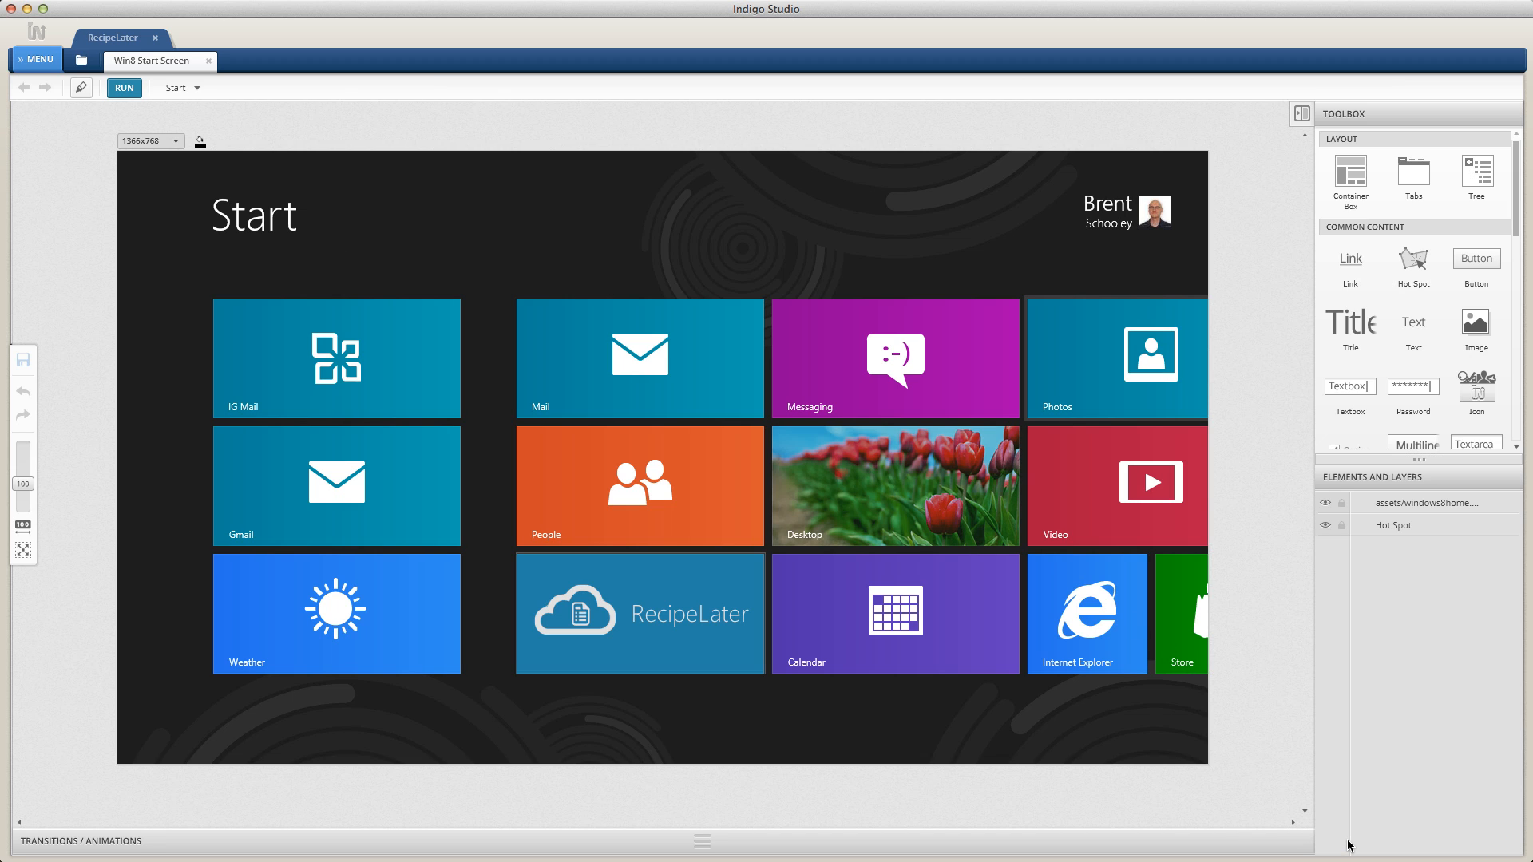
click(1417, 510)
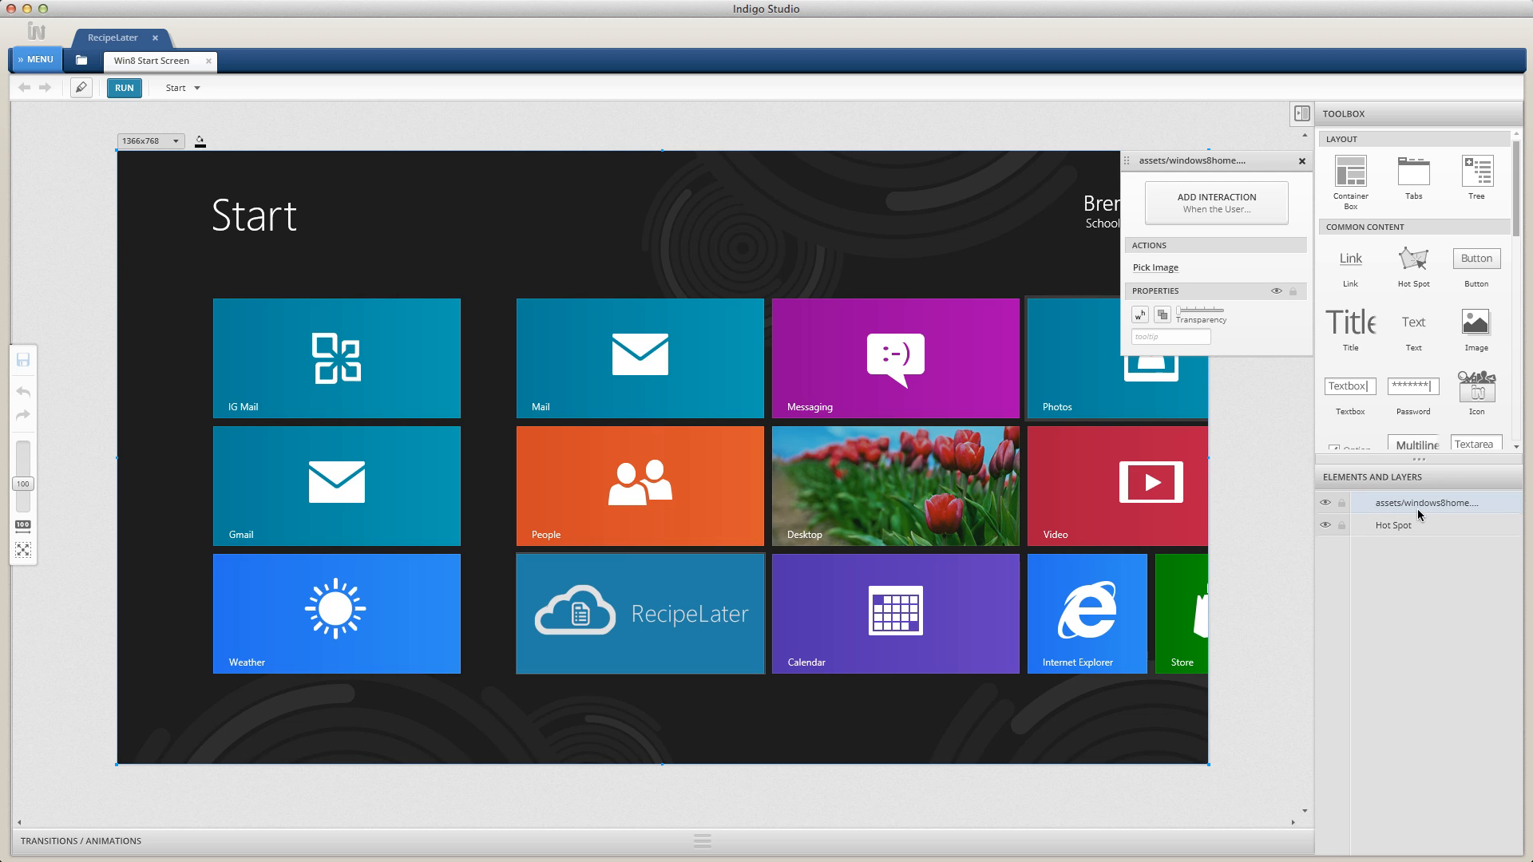
click(1412, 524)
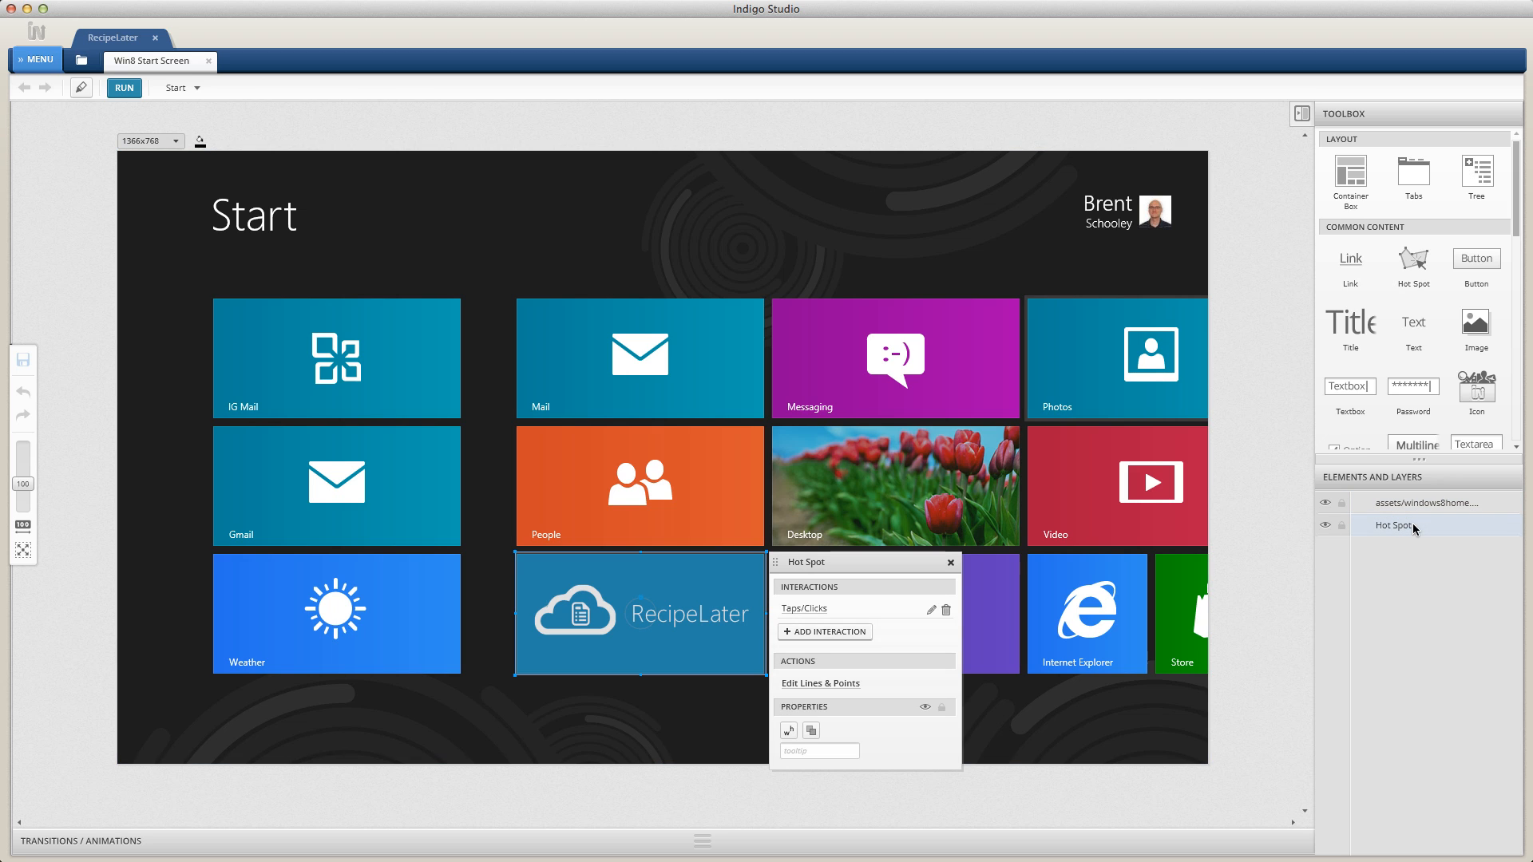
click(1325, 503)
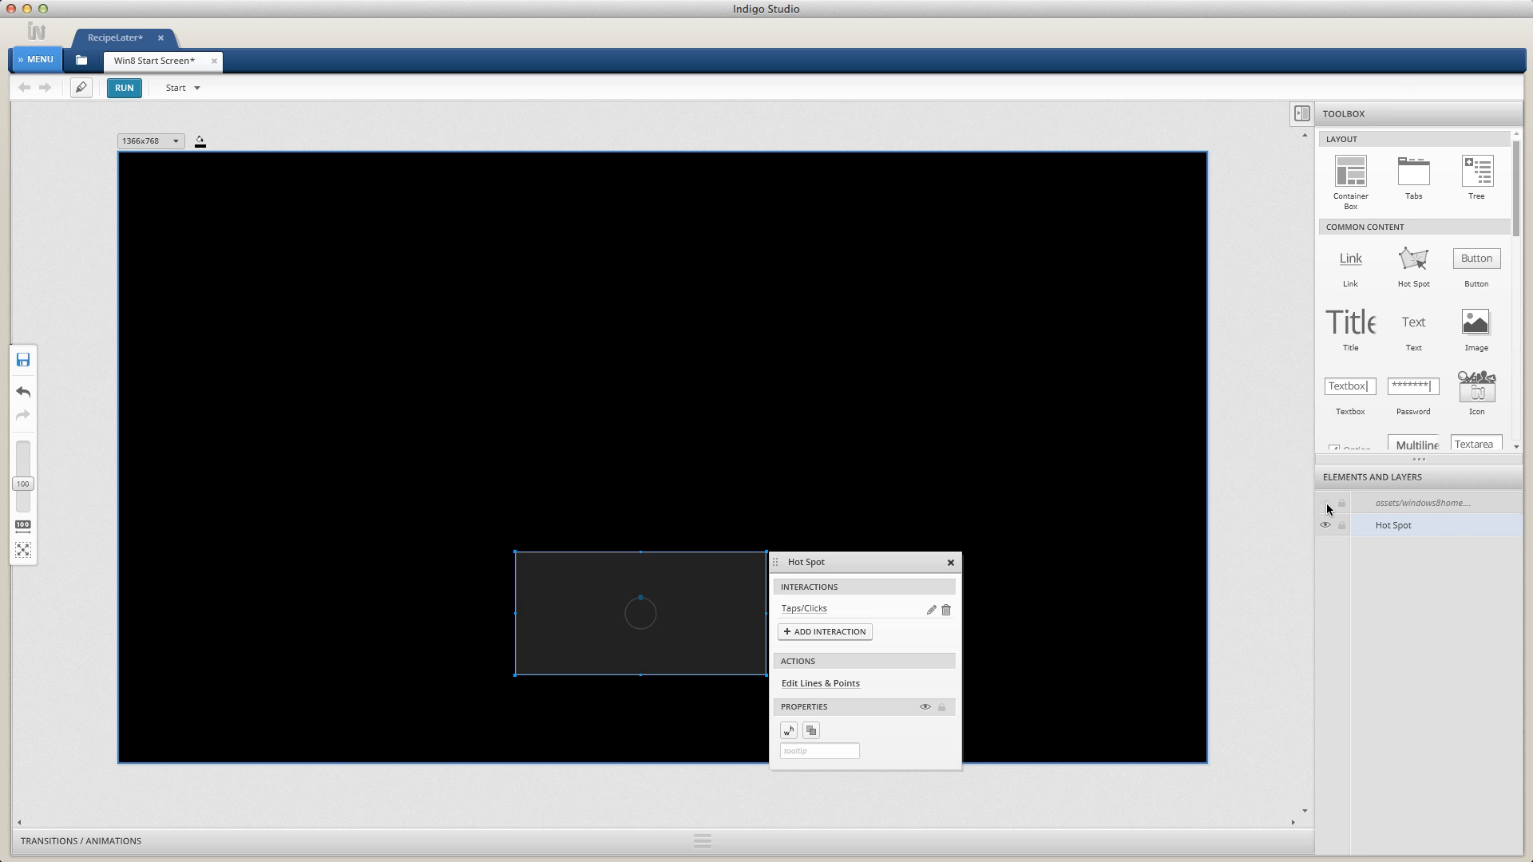
click(1326, 505)
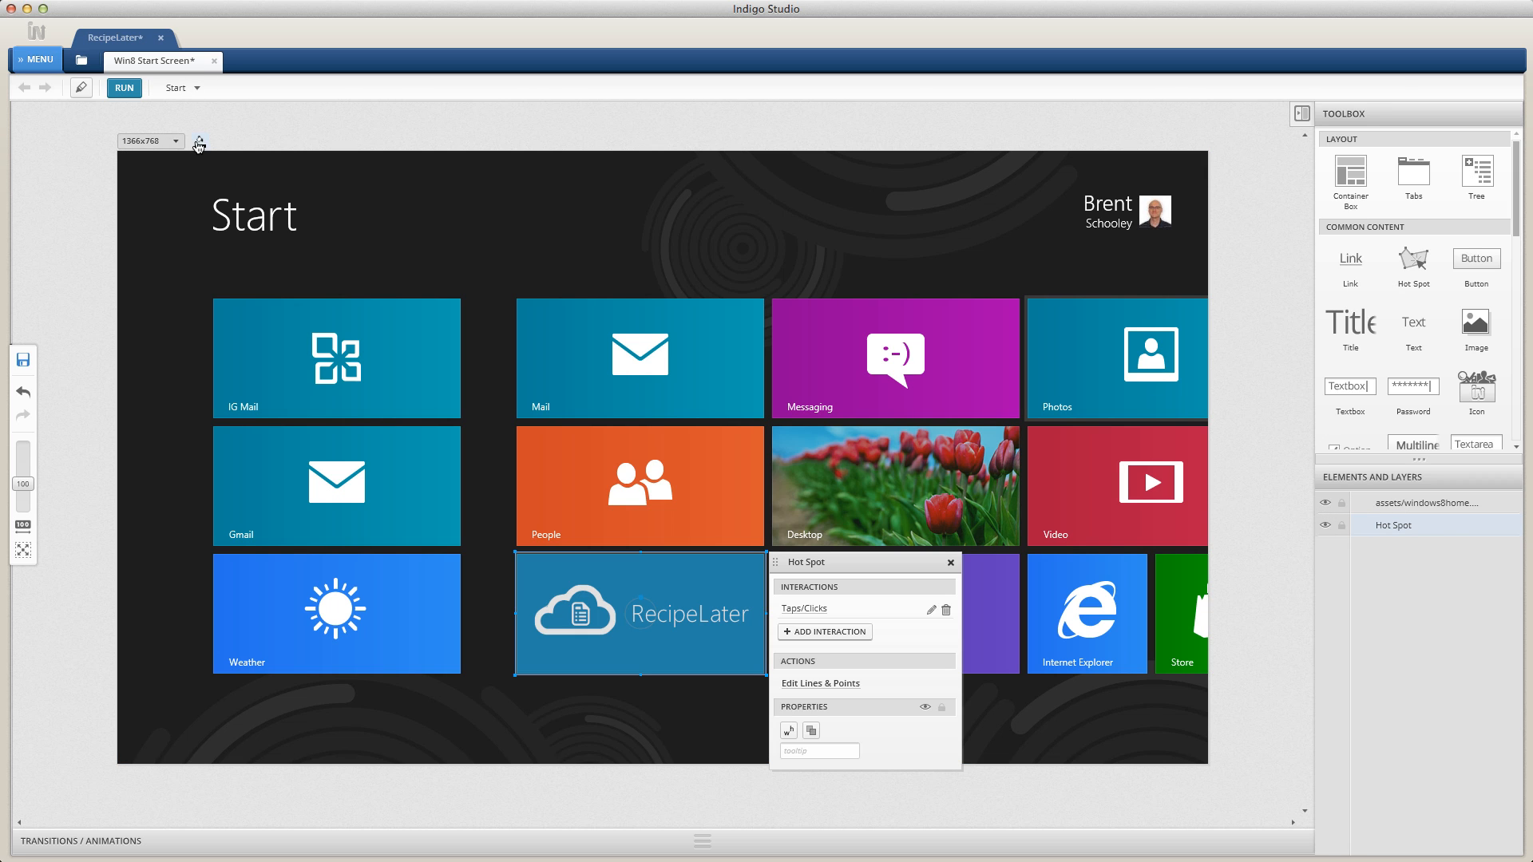
Step: Examine the screen's custom width and height settings without changing them
click(170, 144)
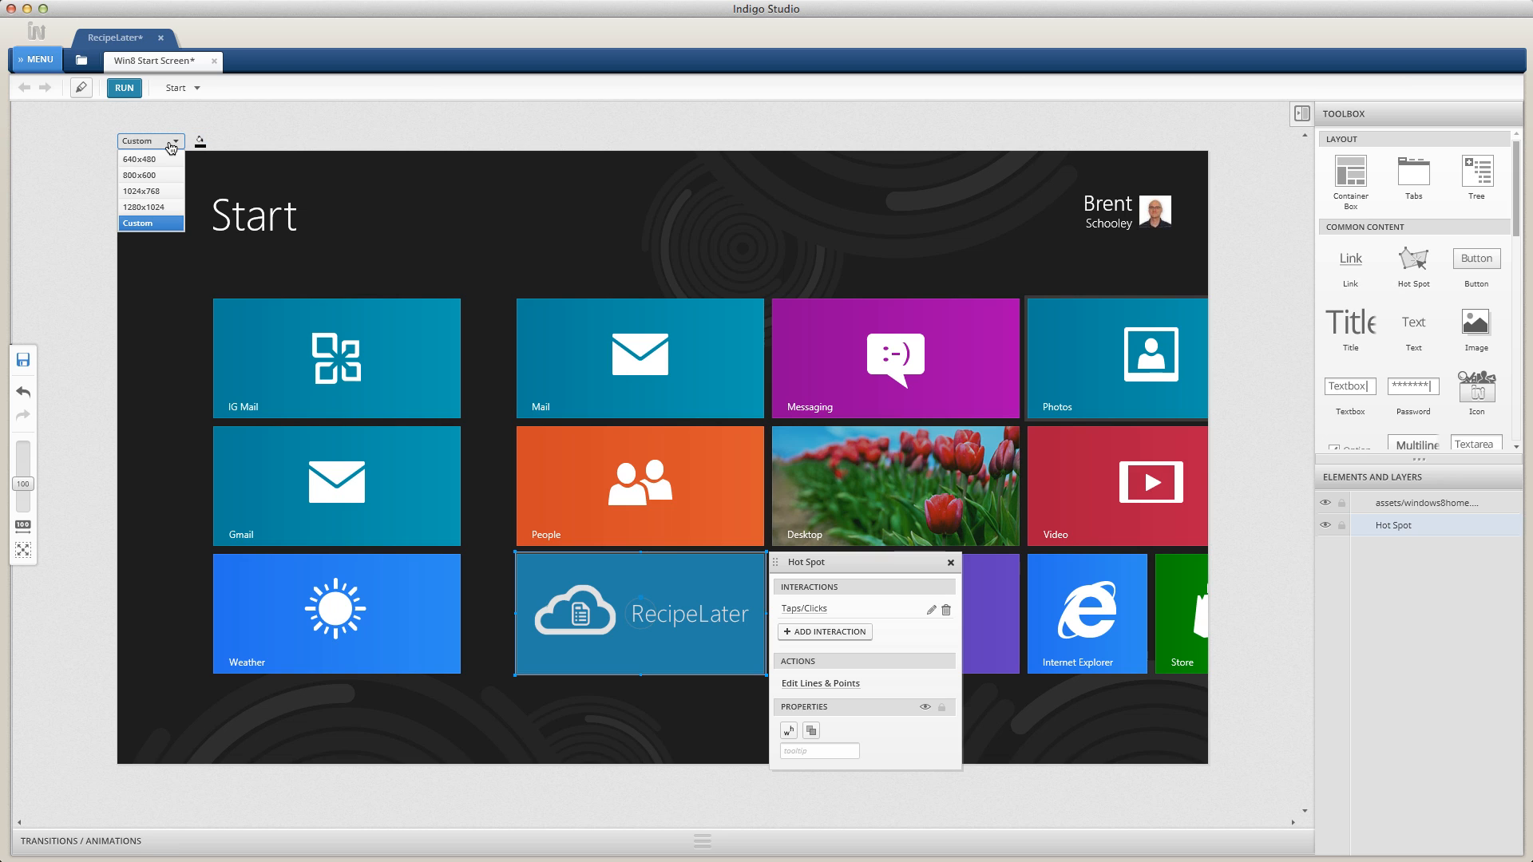
click(168, 224)
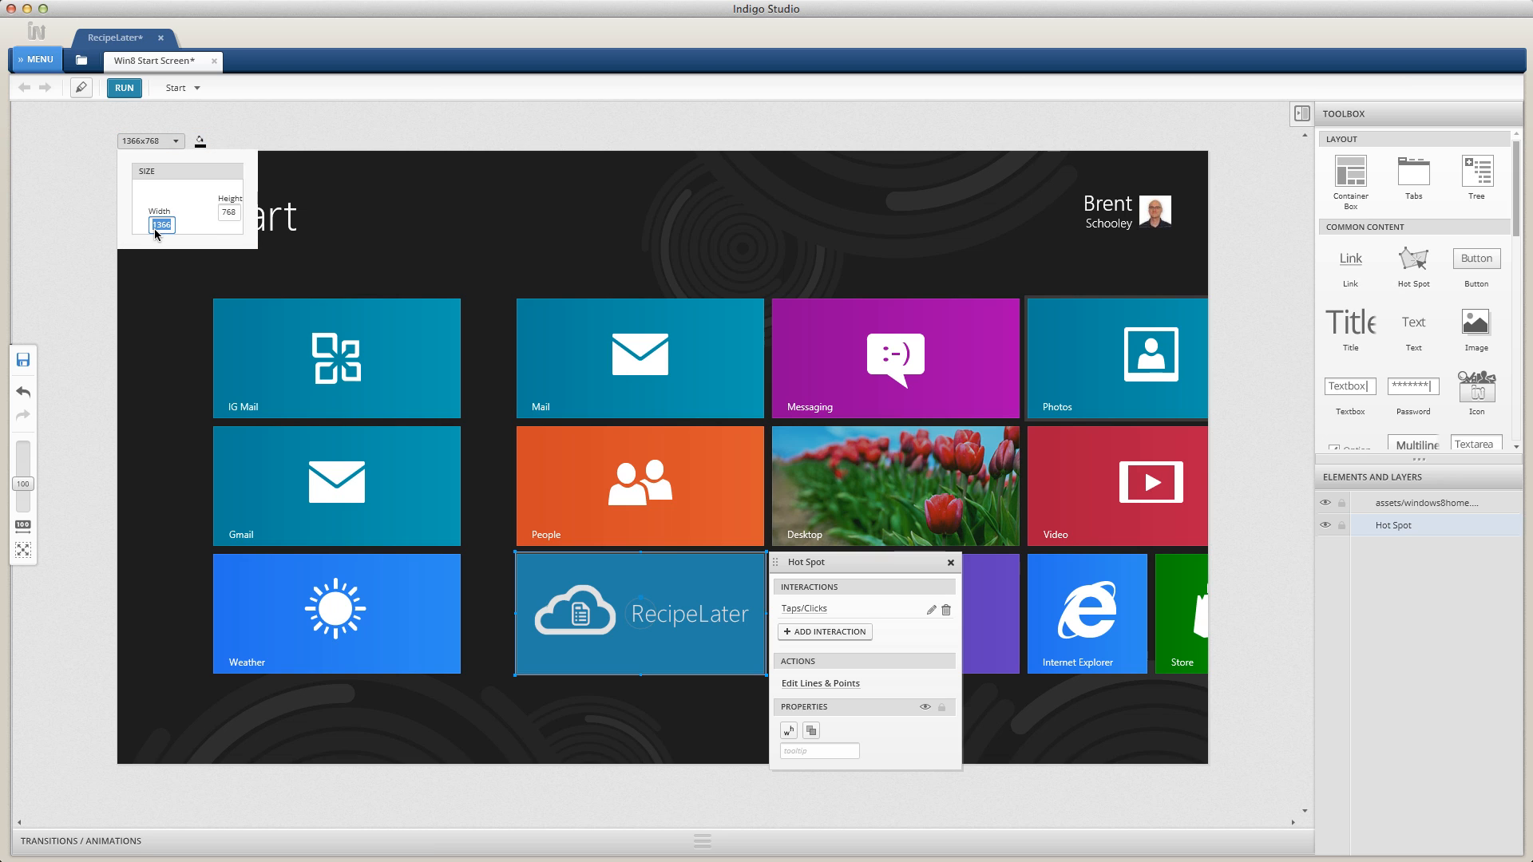
click(376, 146)
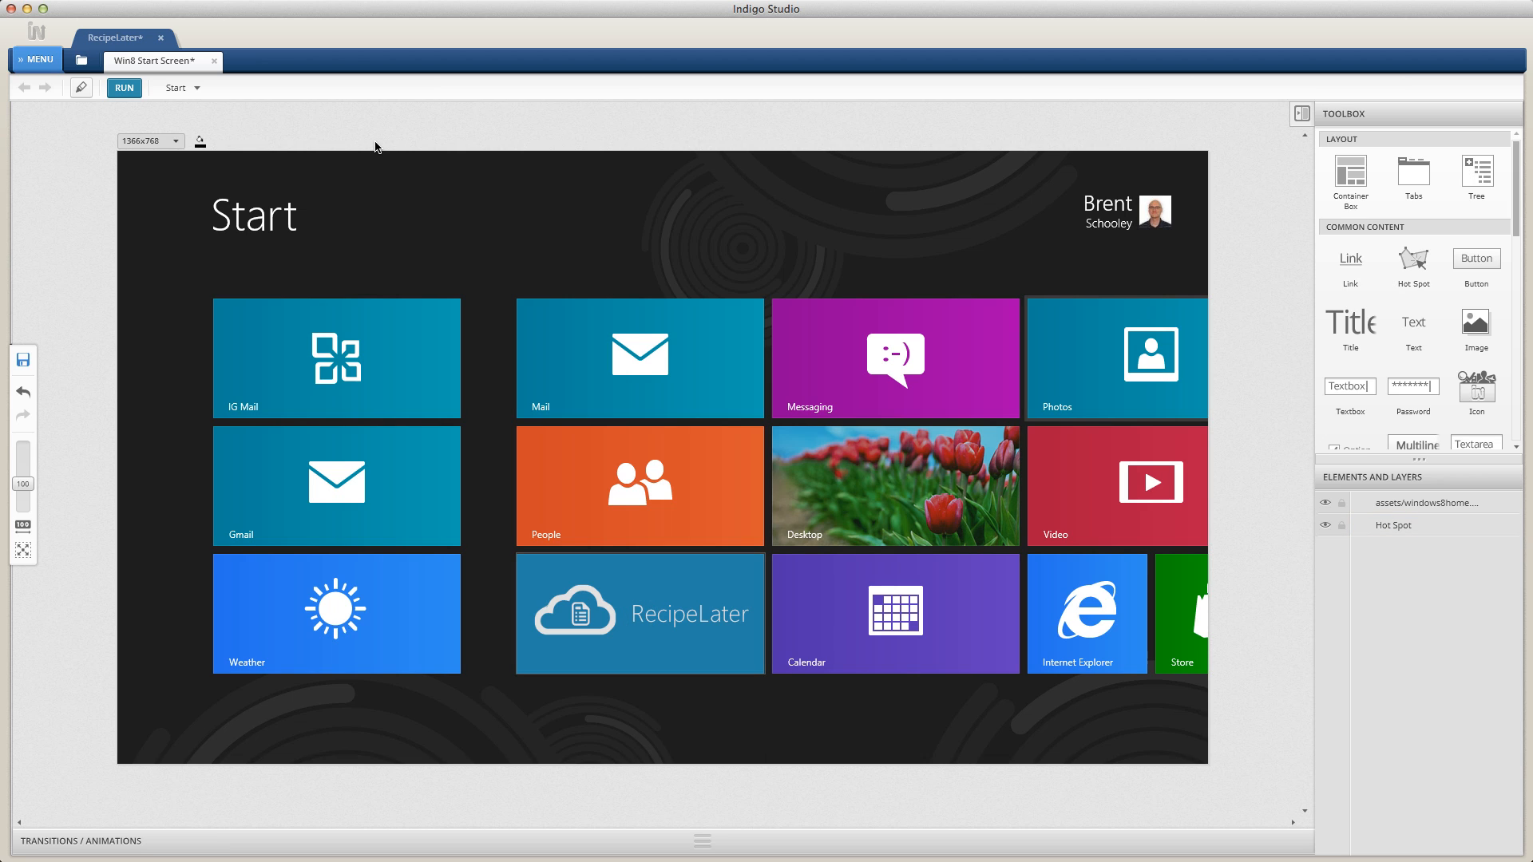
Step: Run the Win8 Start Screen prototype, test the RecipeLater tile's hot spot, and close the preview
click(124, 89)
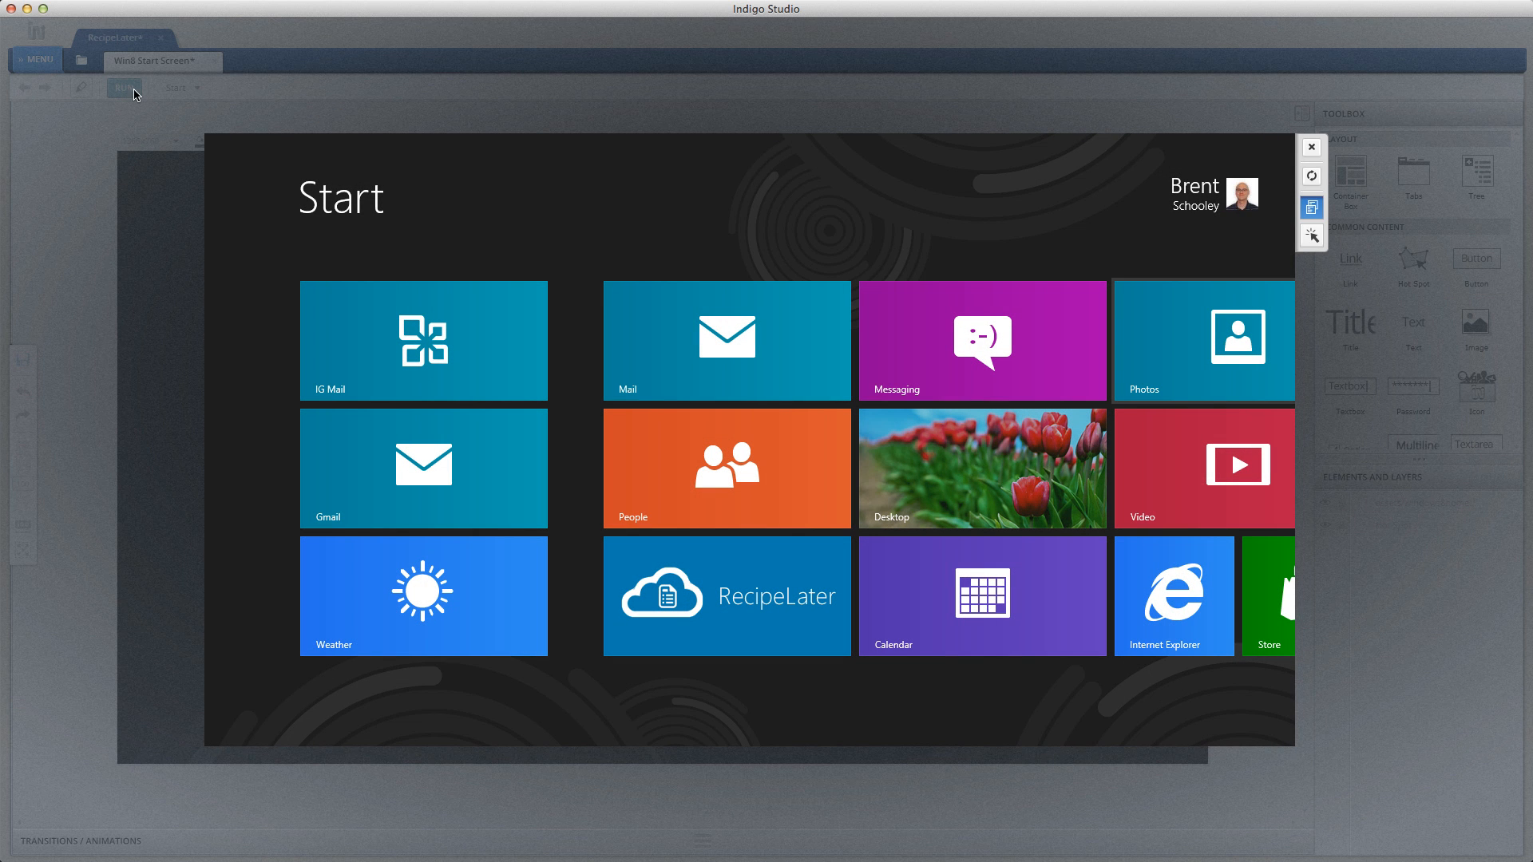
click(1309, 240)
click(800, 572)
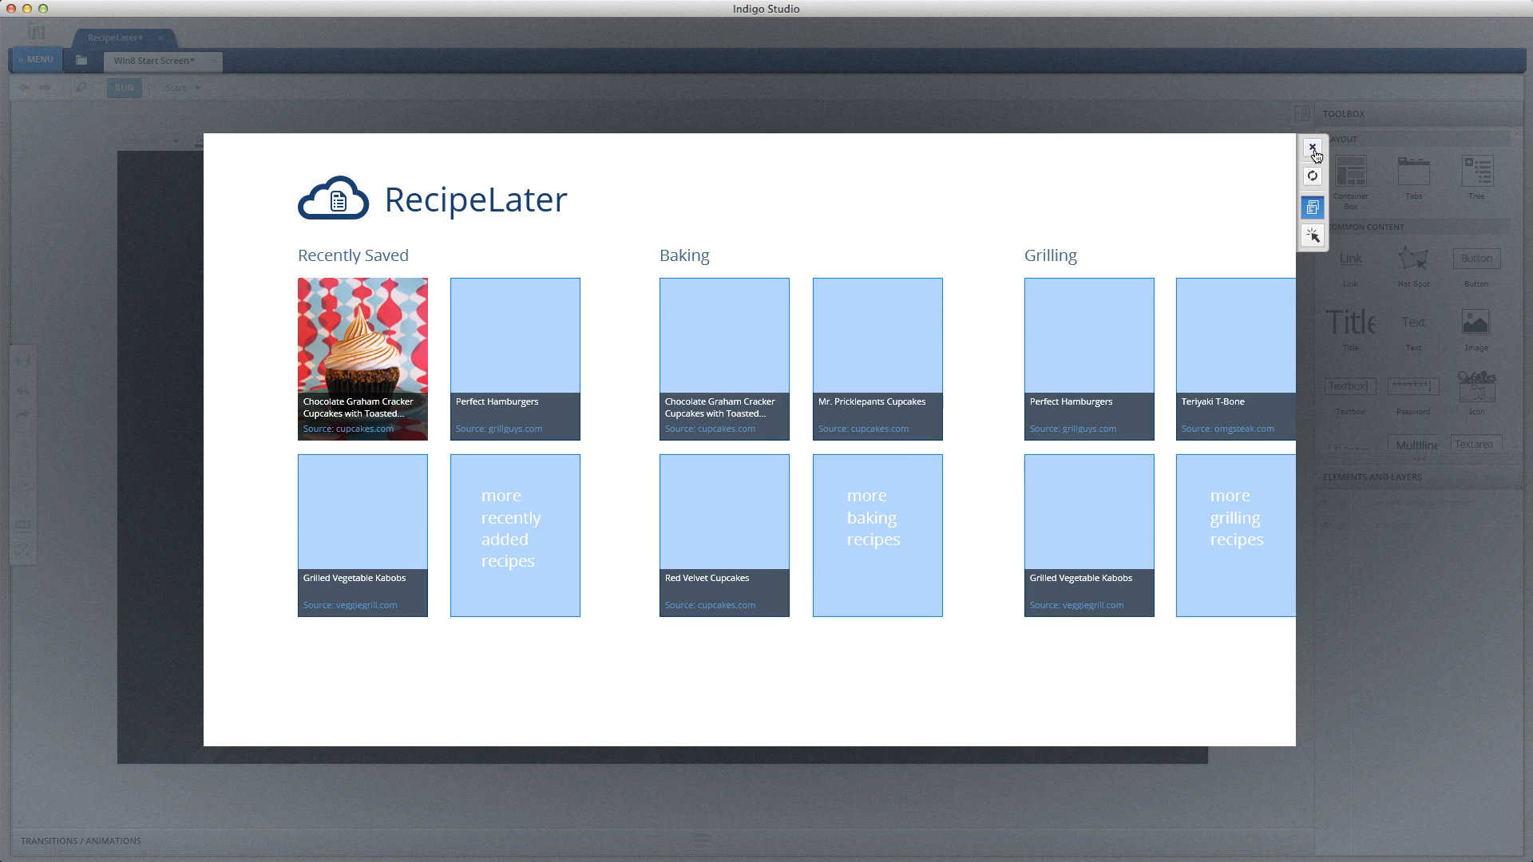
click(1313, 150)
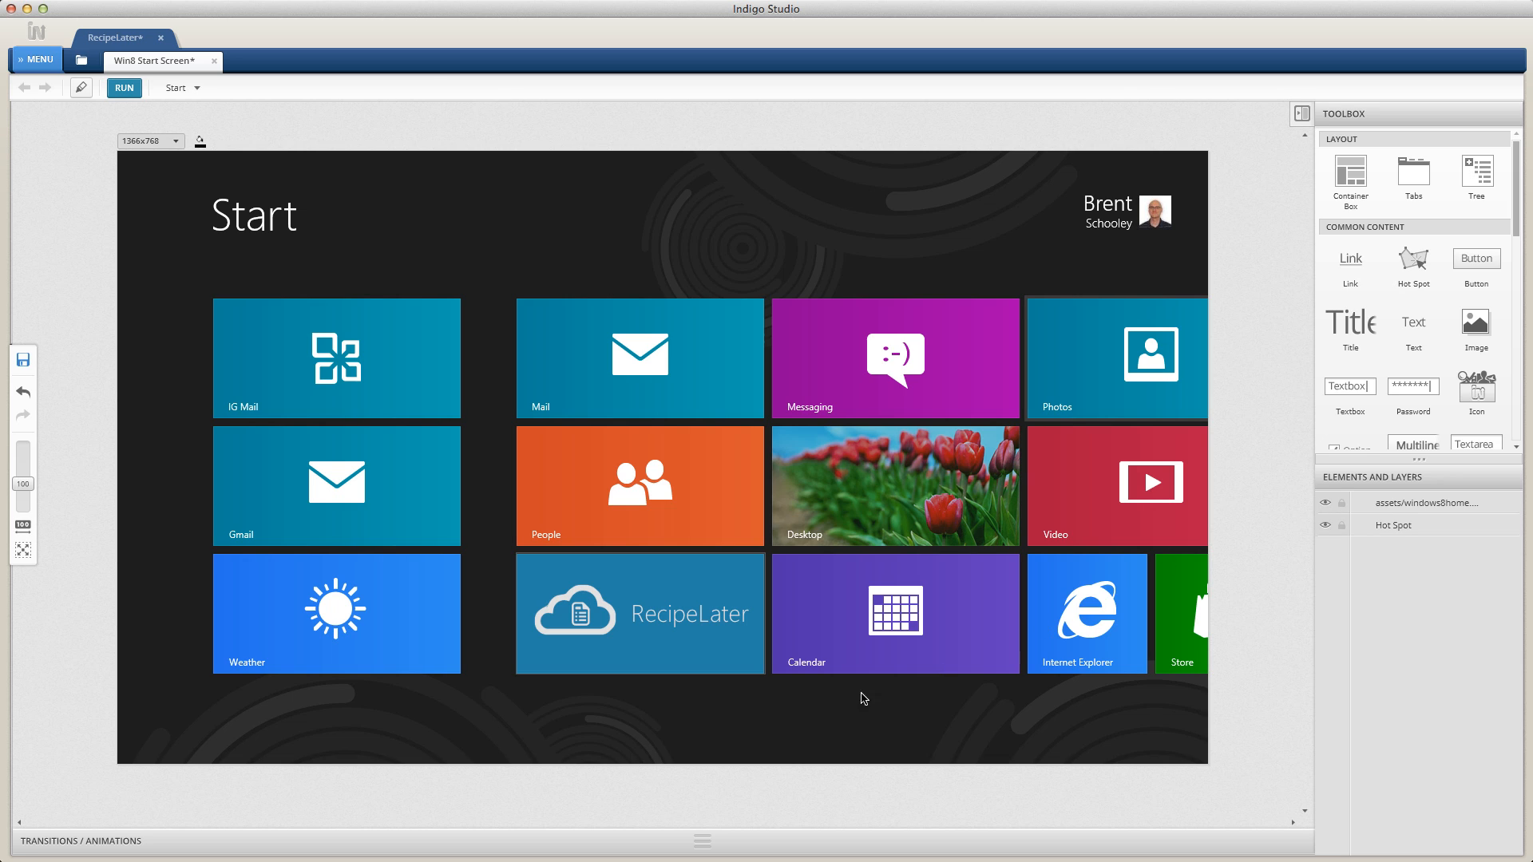
Step: Expand the transitions timeline and preview the background image's opening animation
click(702, 842)
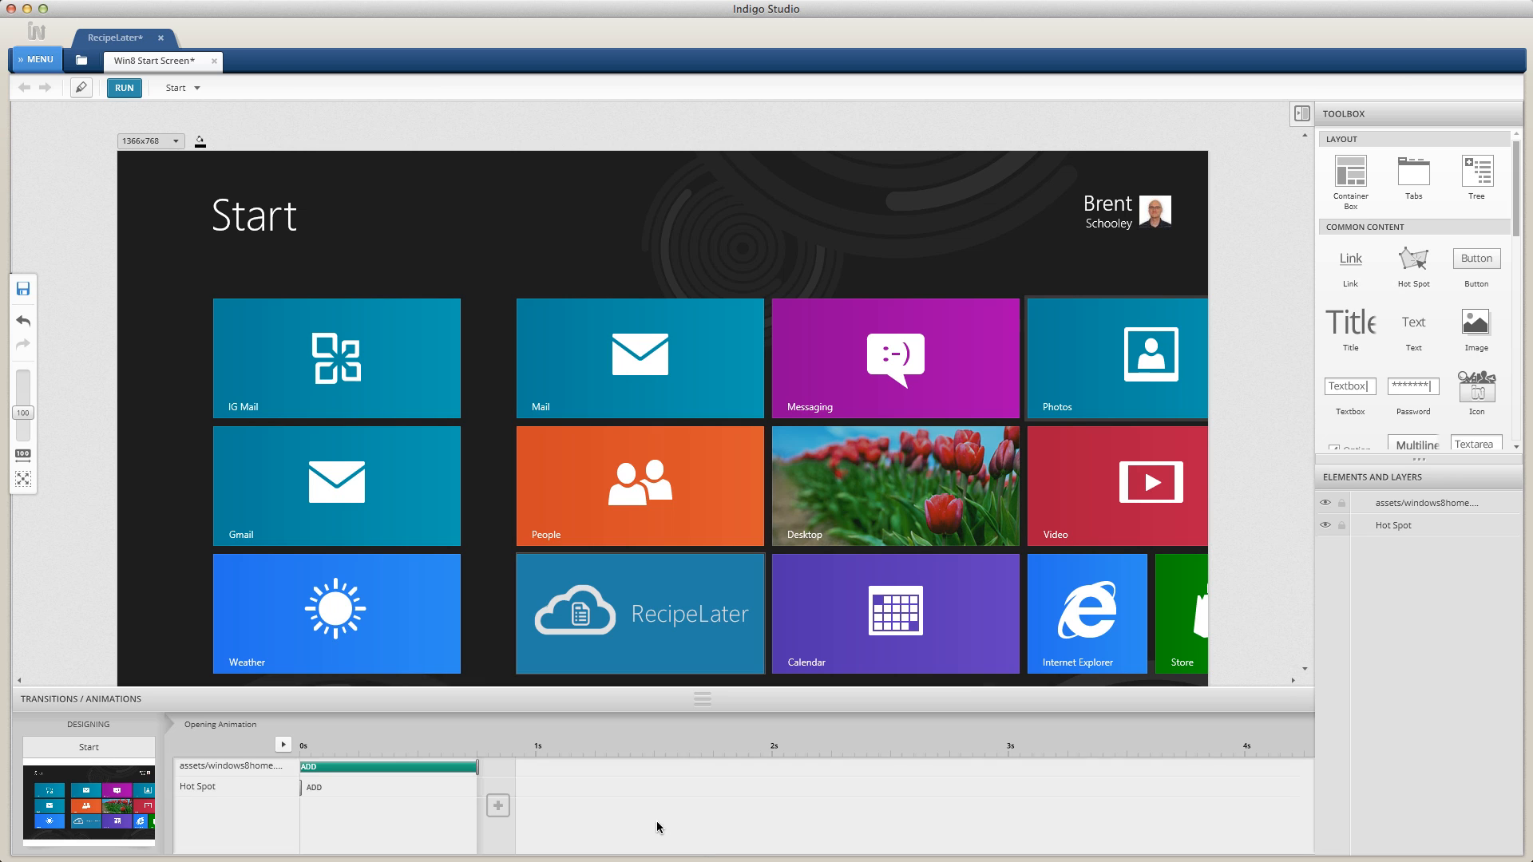
click(246, 765)
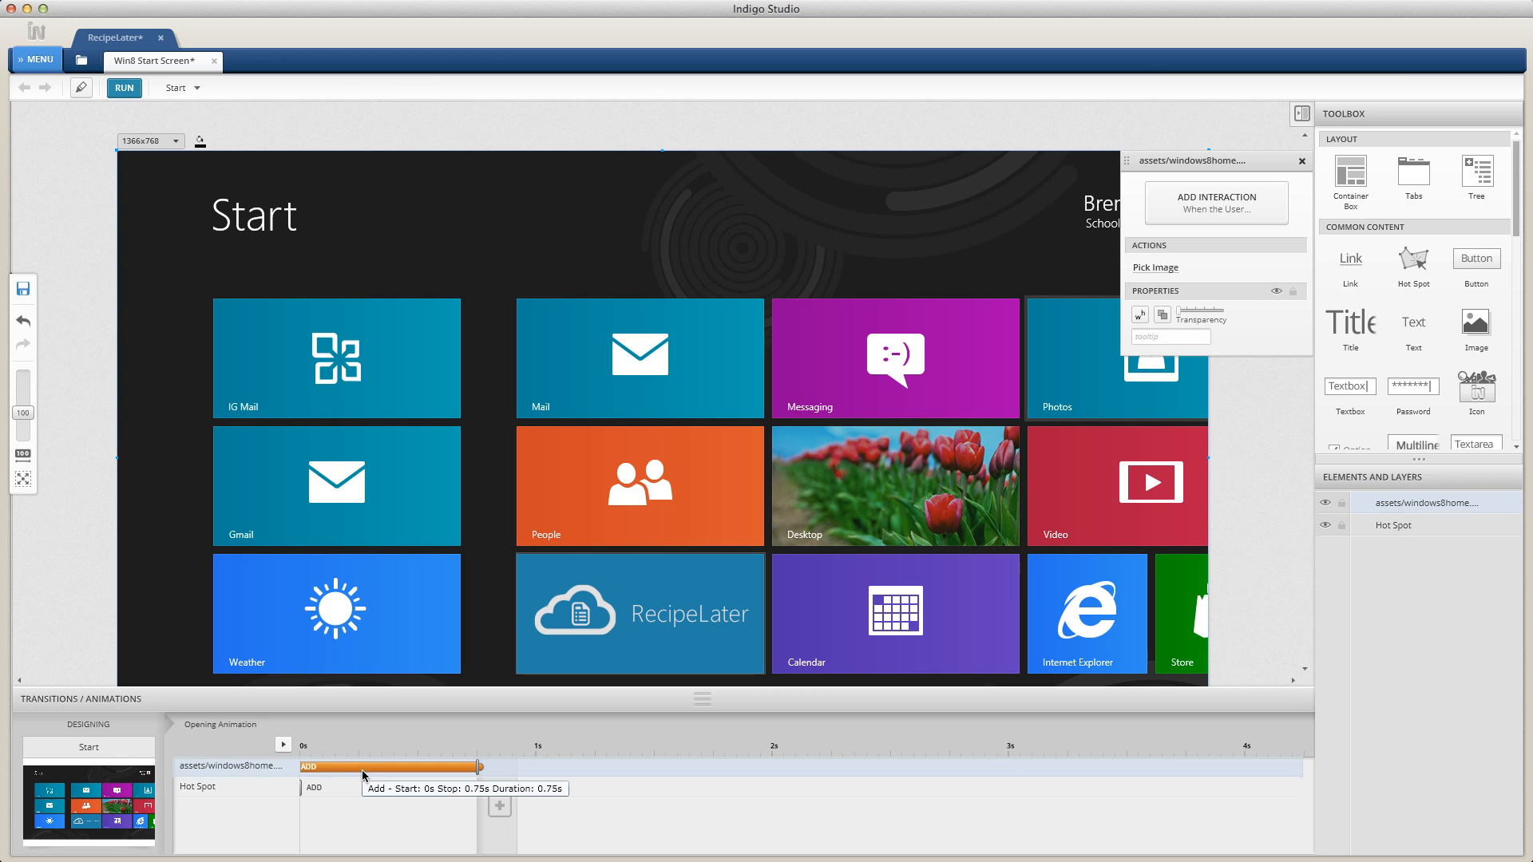
click(283, 745)
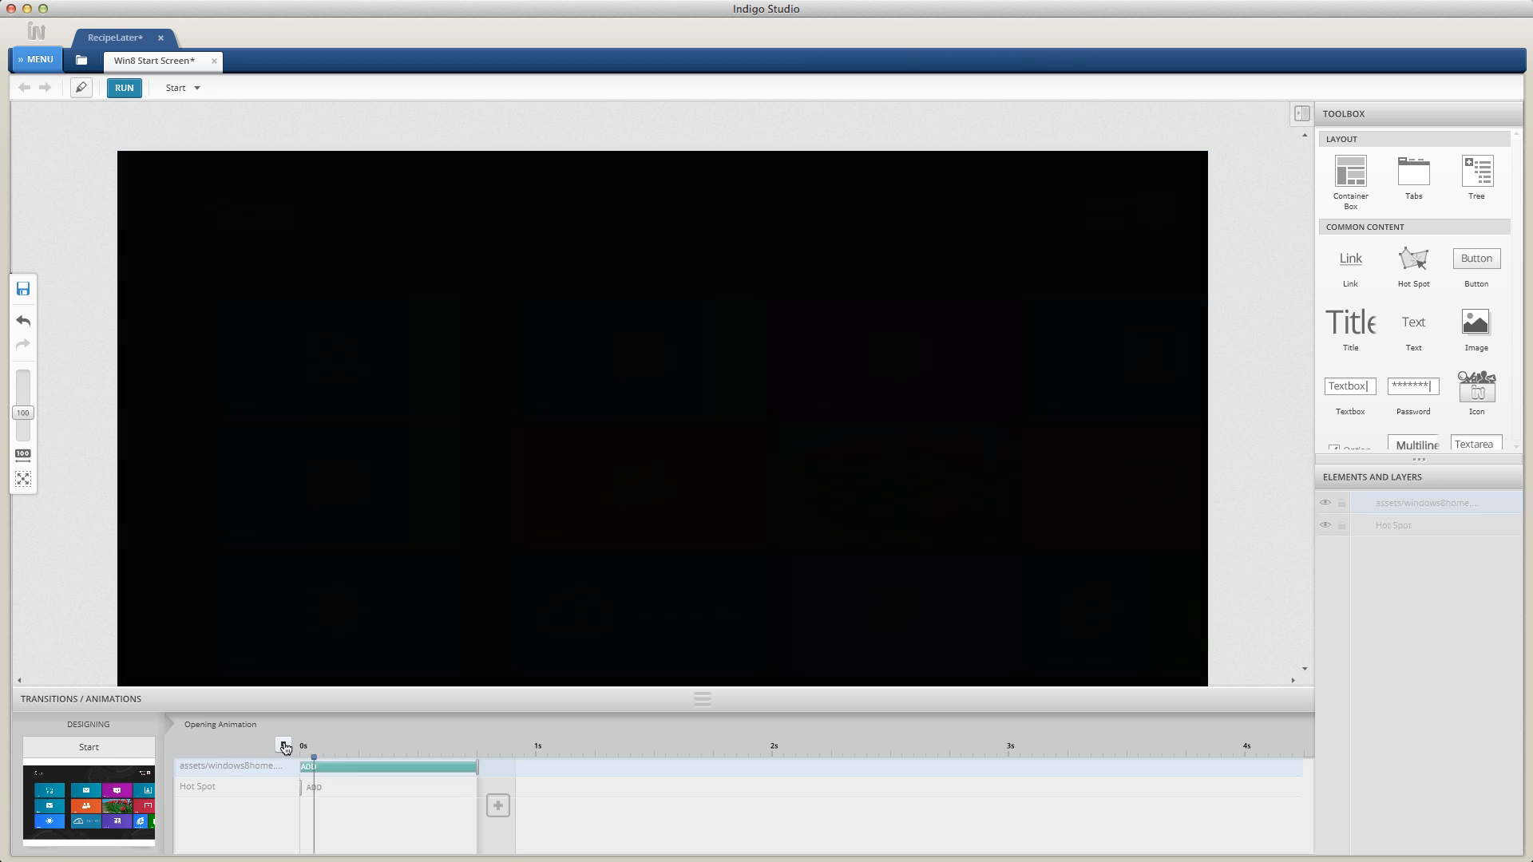
click(284, 745)
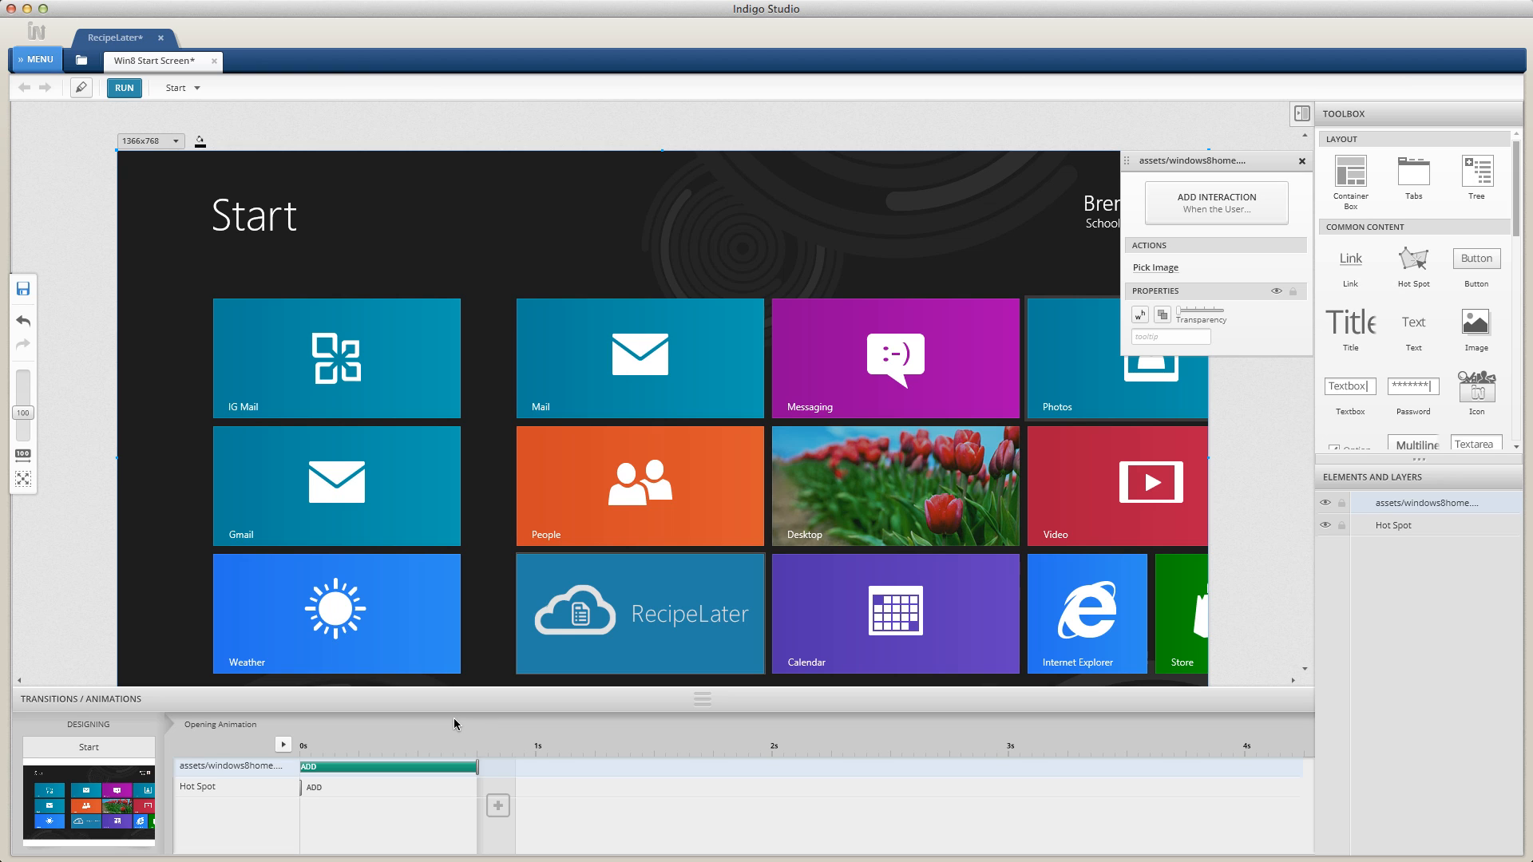
Step: Inspect the RecipeLater hot spot's Taps/Clicks interaction, including its available triggers and navigation target
click(599, 608)
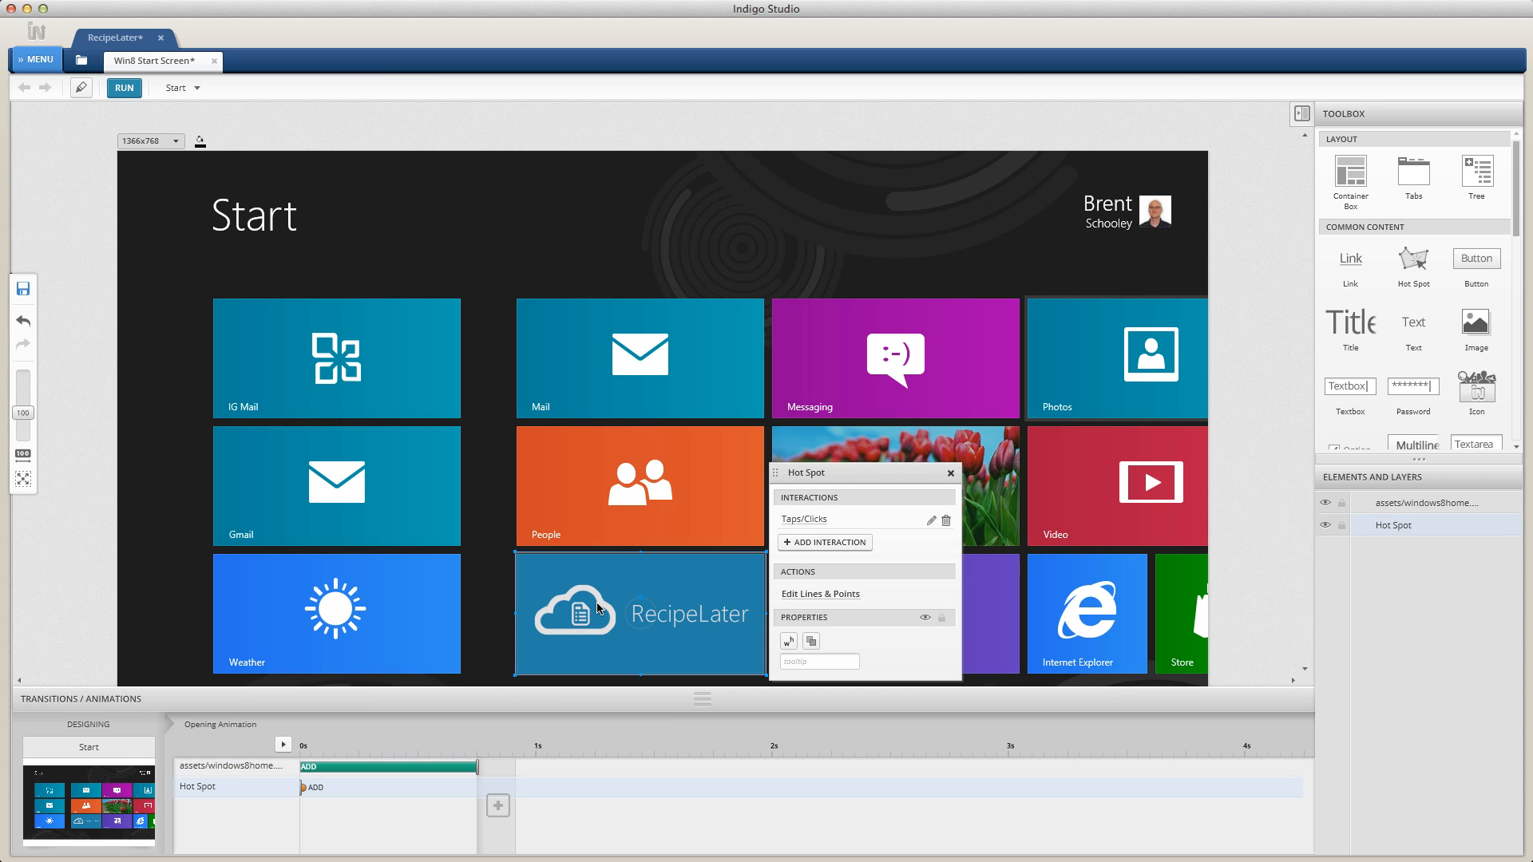
click(931, 523)
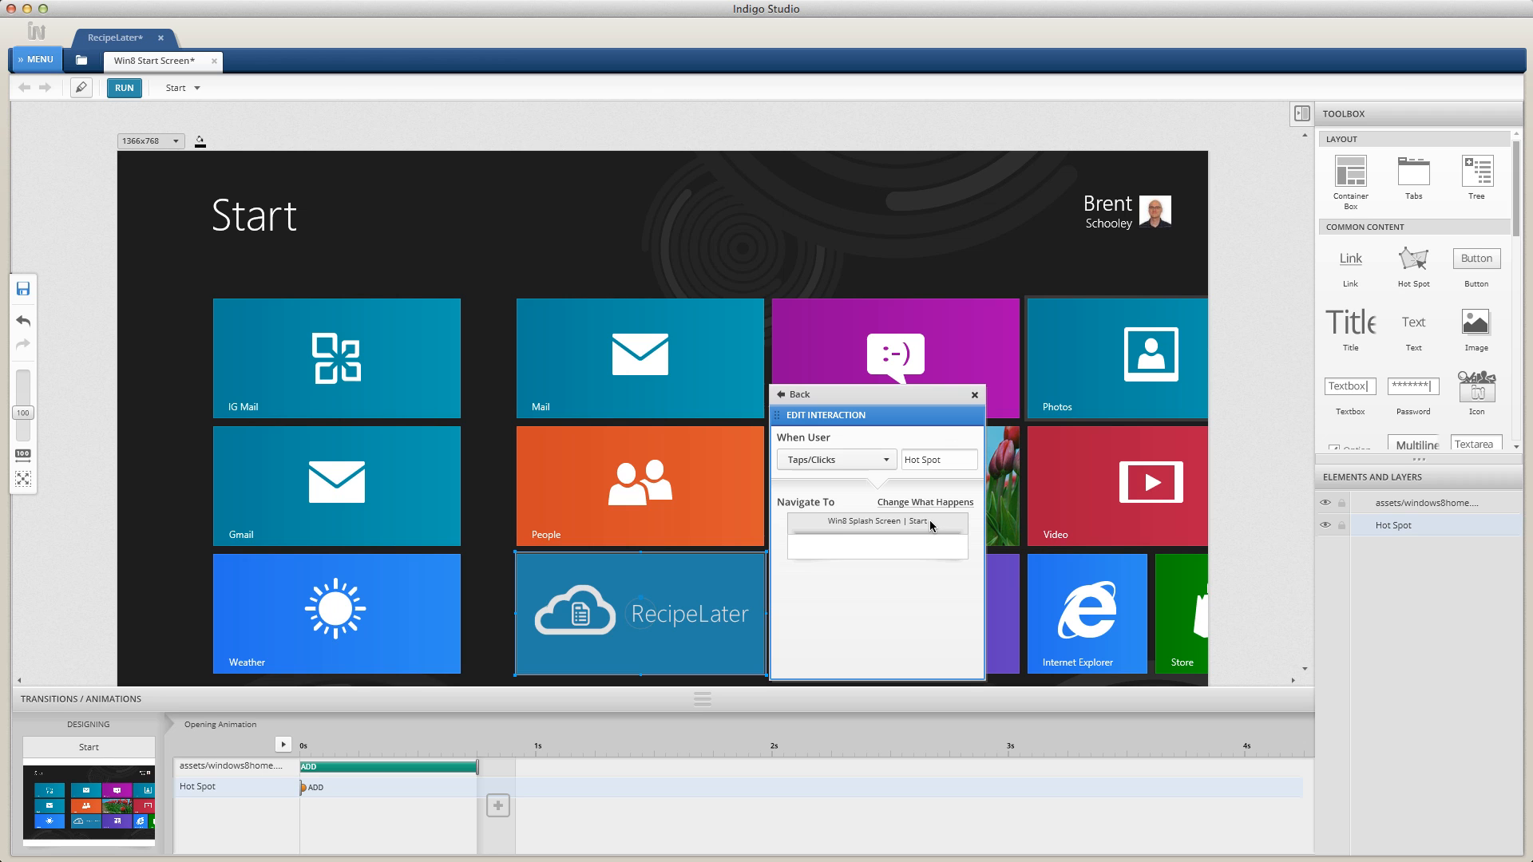
click(844, 474)
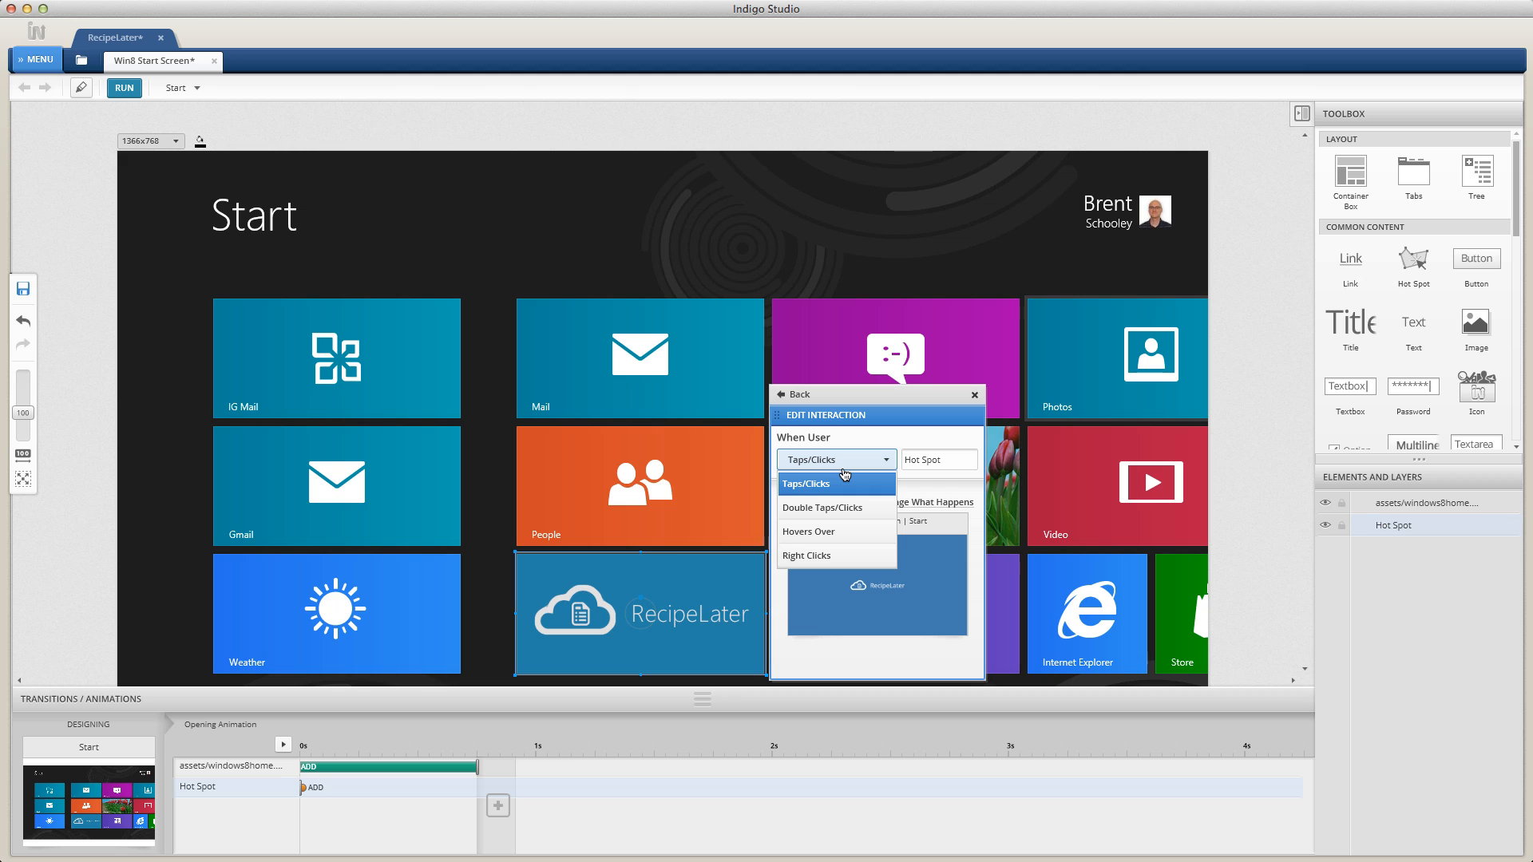
click(845, 478)
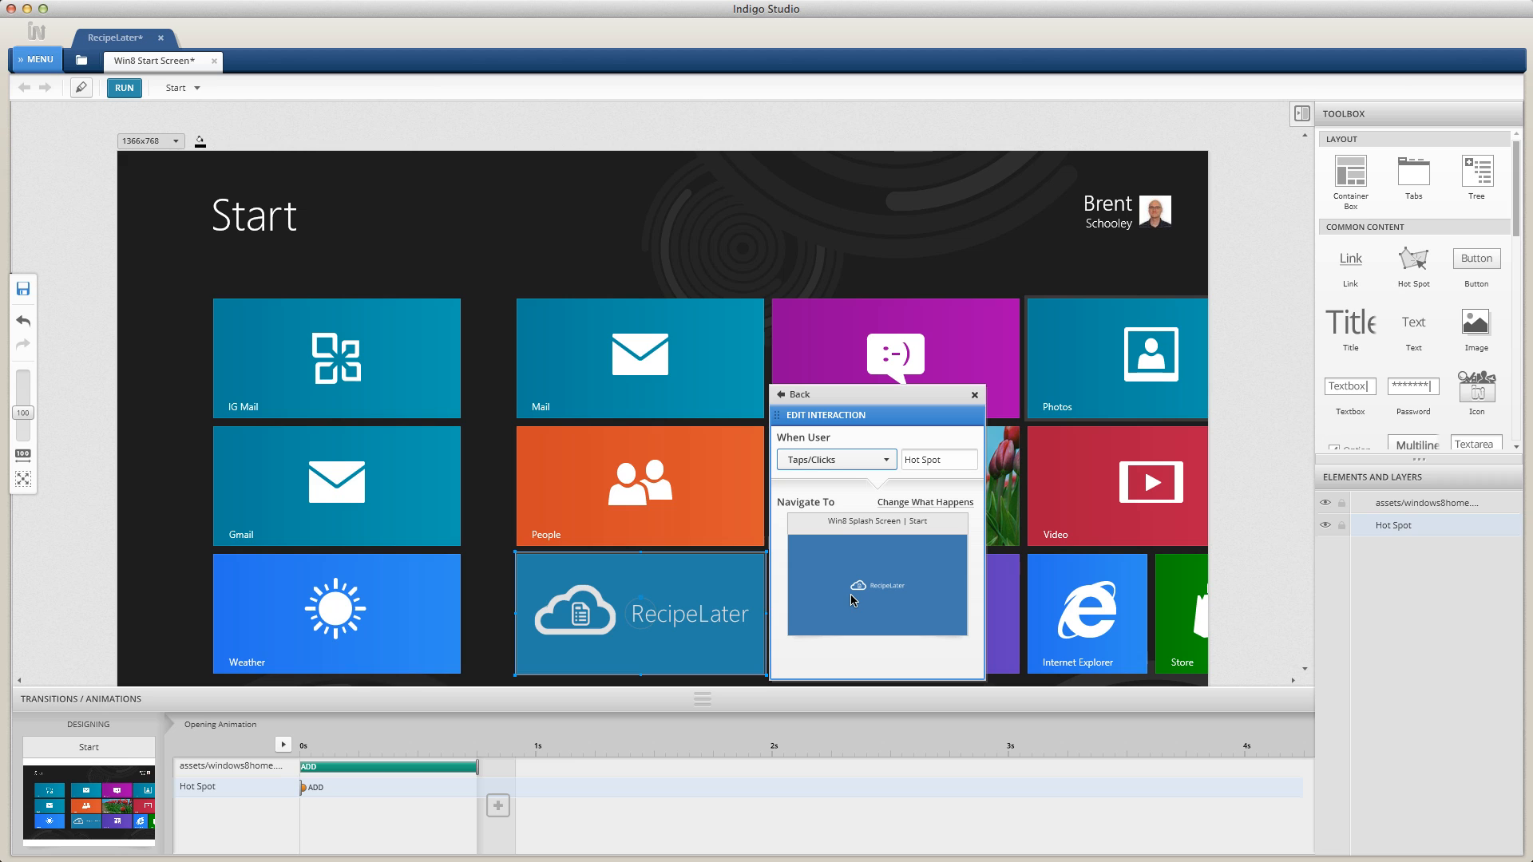
click(795, 396)
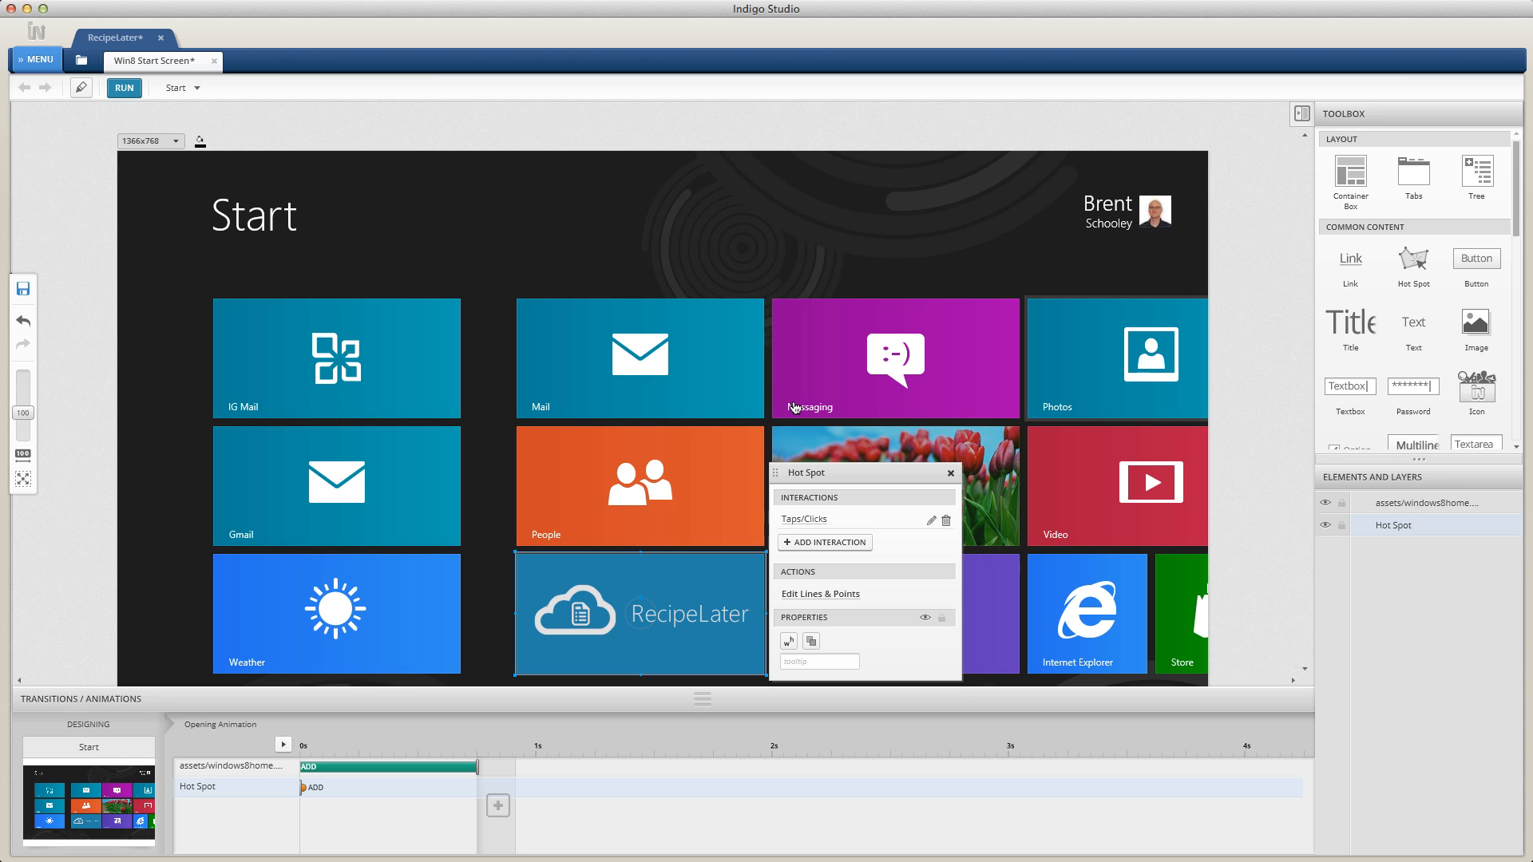
Step: Open the Win8 Splash Screen linked from the hot spot and preview its opening animation
click(798, 521)
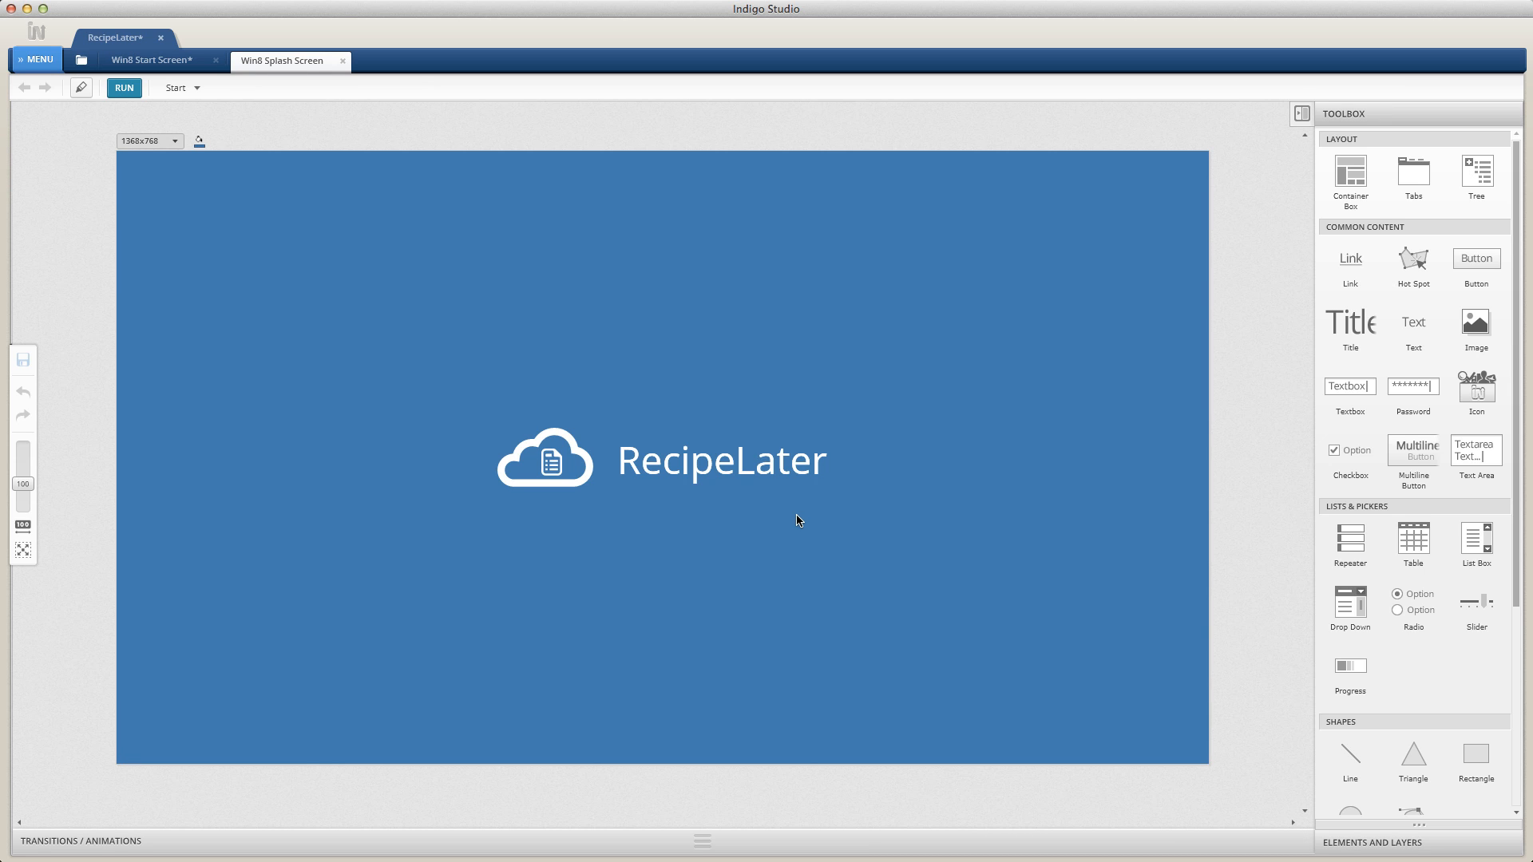
click(701, 840)
click(284, 745)
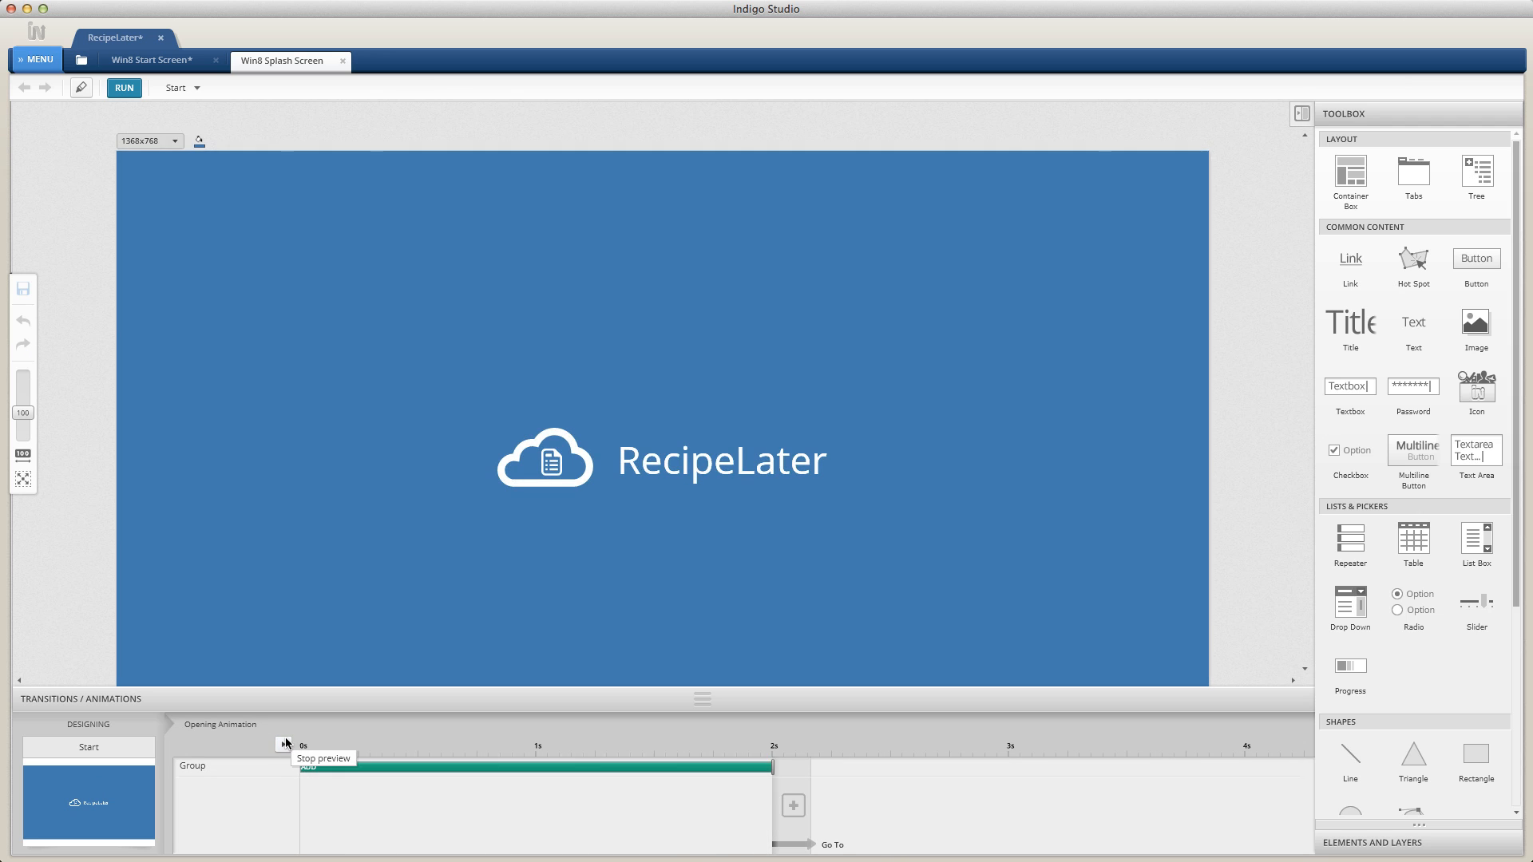
click(285, 743)
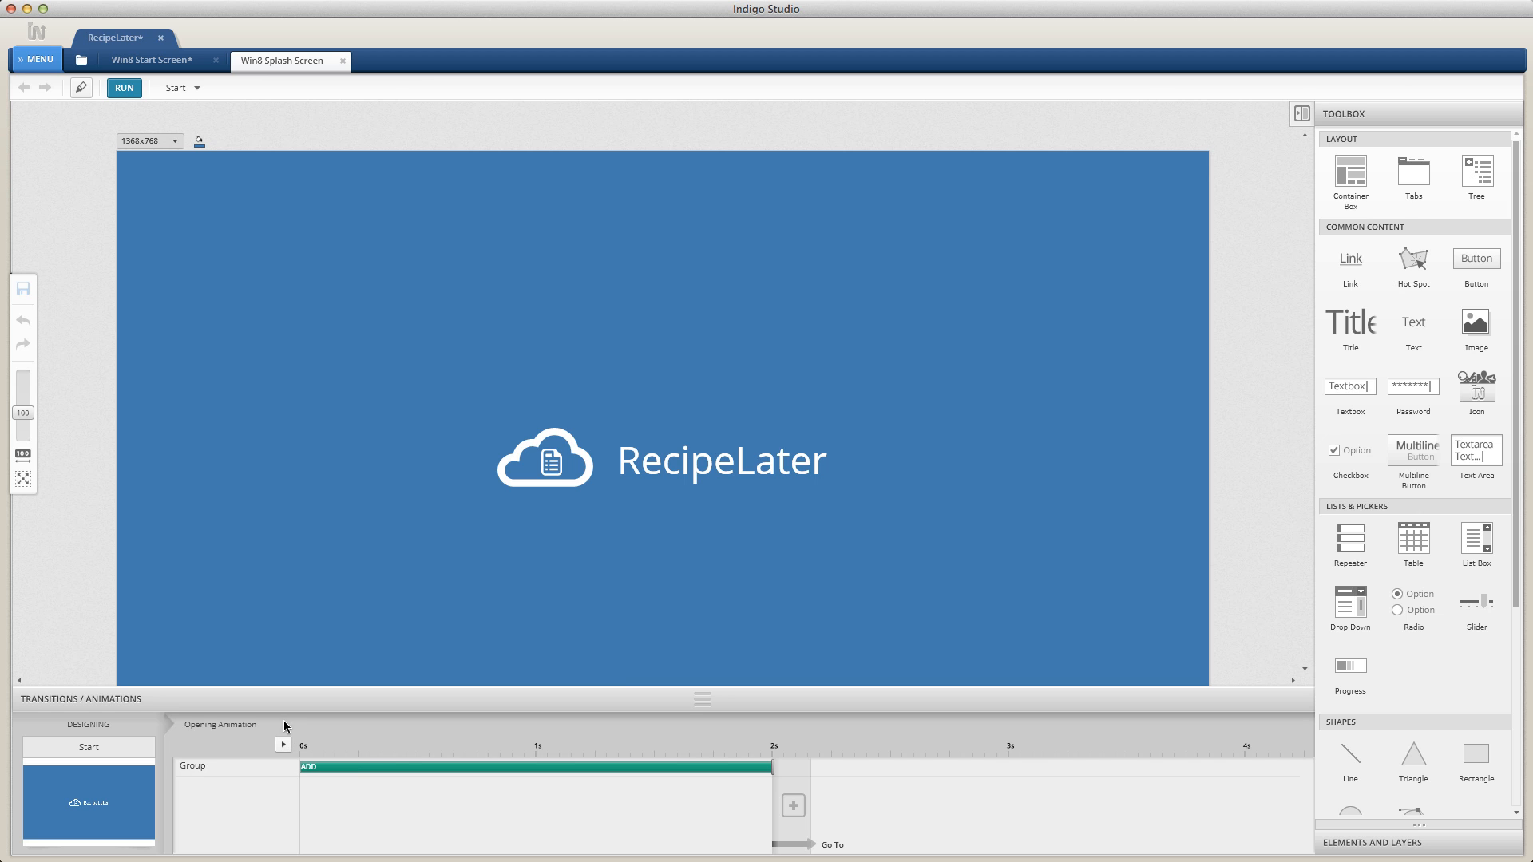
Step: Return to the Win8 Start Screen, view its screen interactions map, and open the linked Win8 Splash Screen from it
click(141, 66)
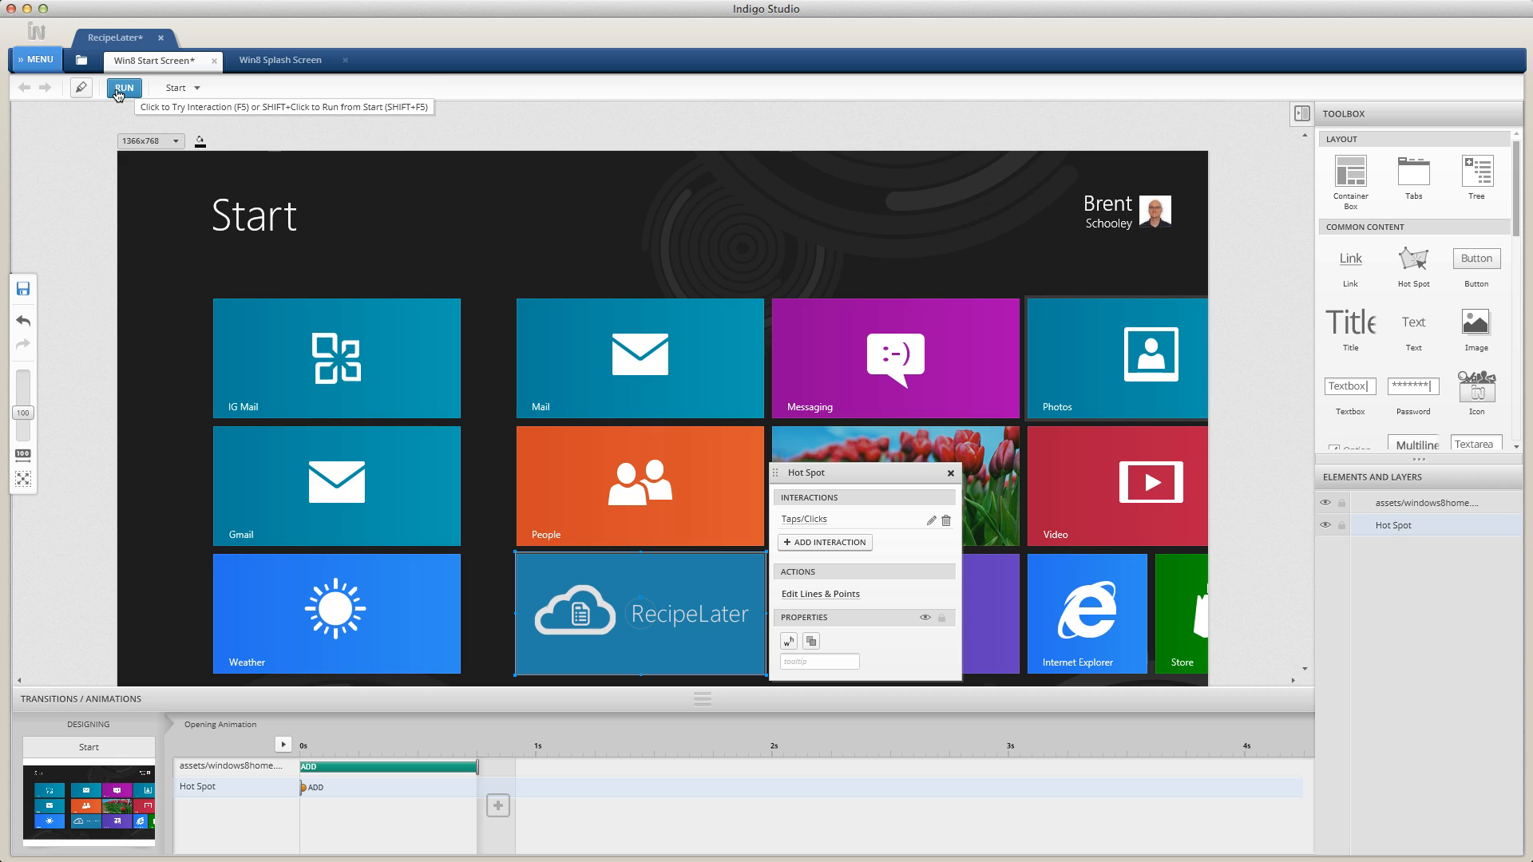
click(179, 92)
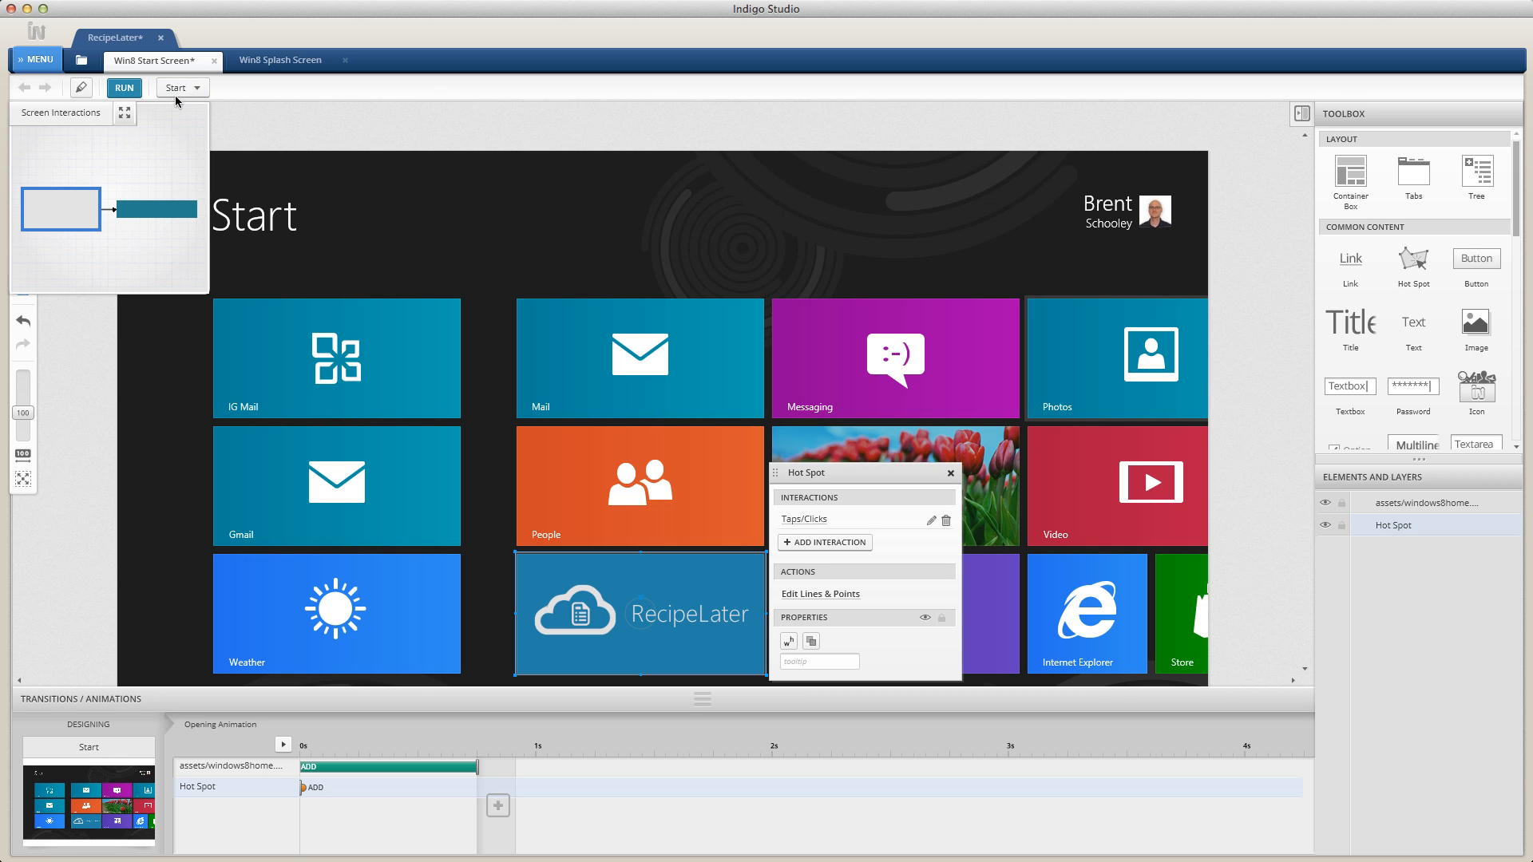
mouse_move(74, 210)
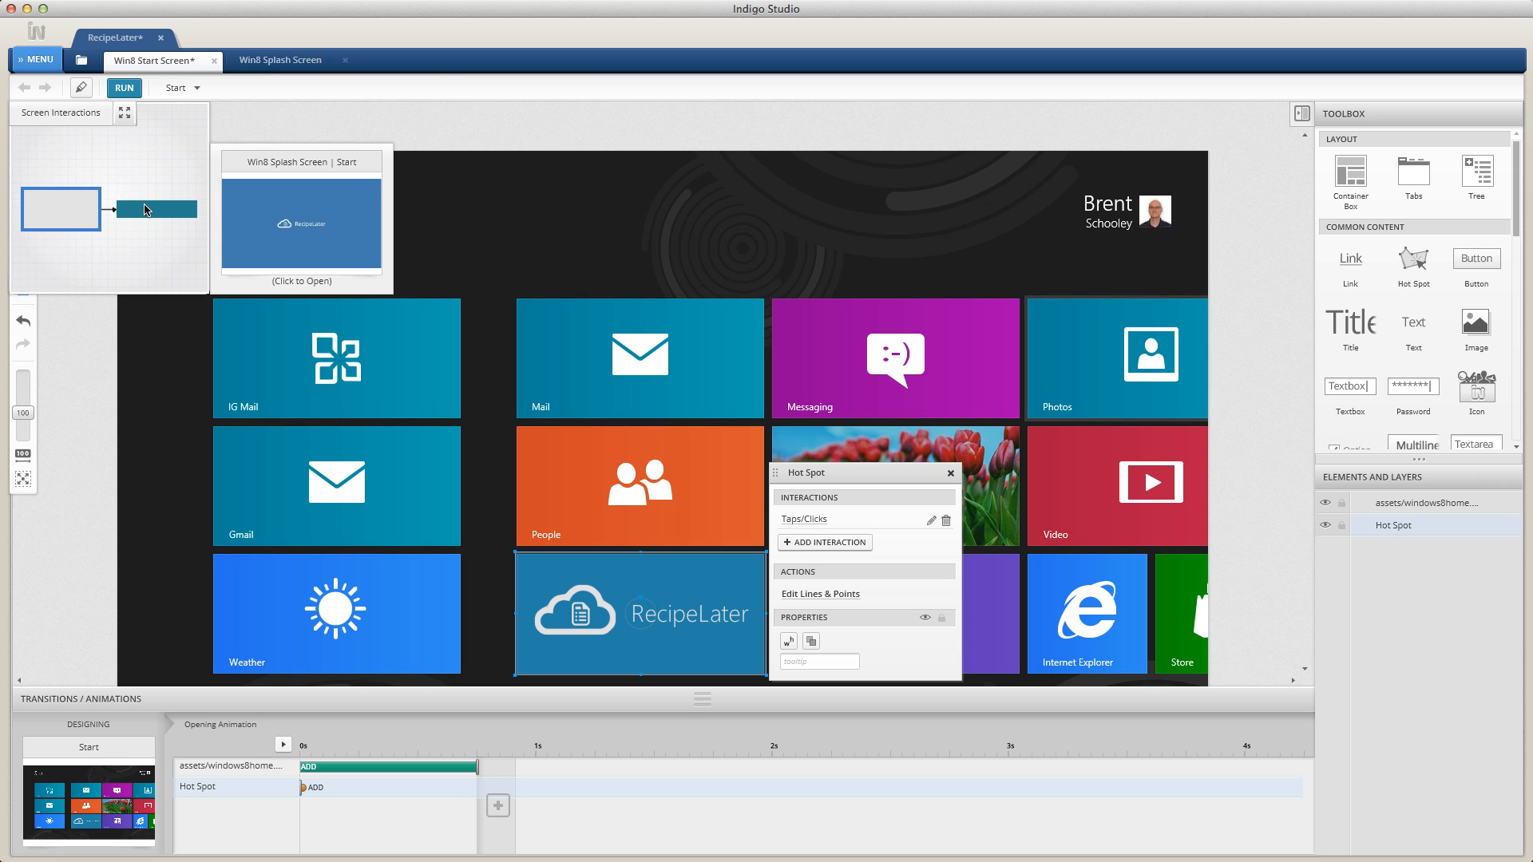
click(146, 210)
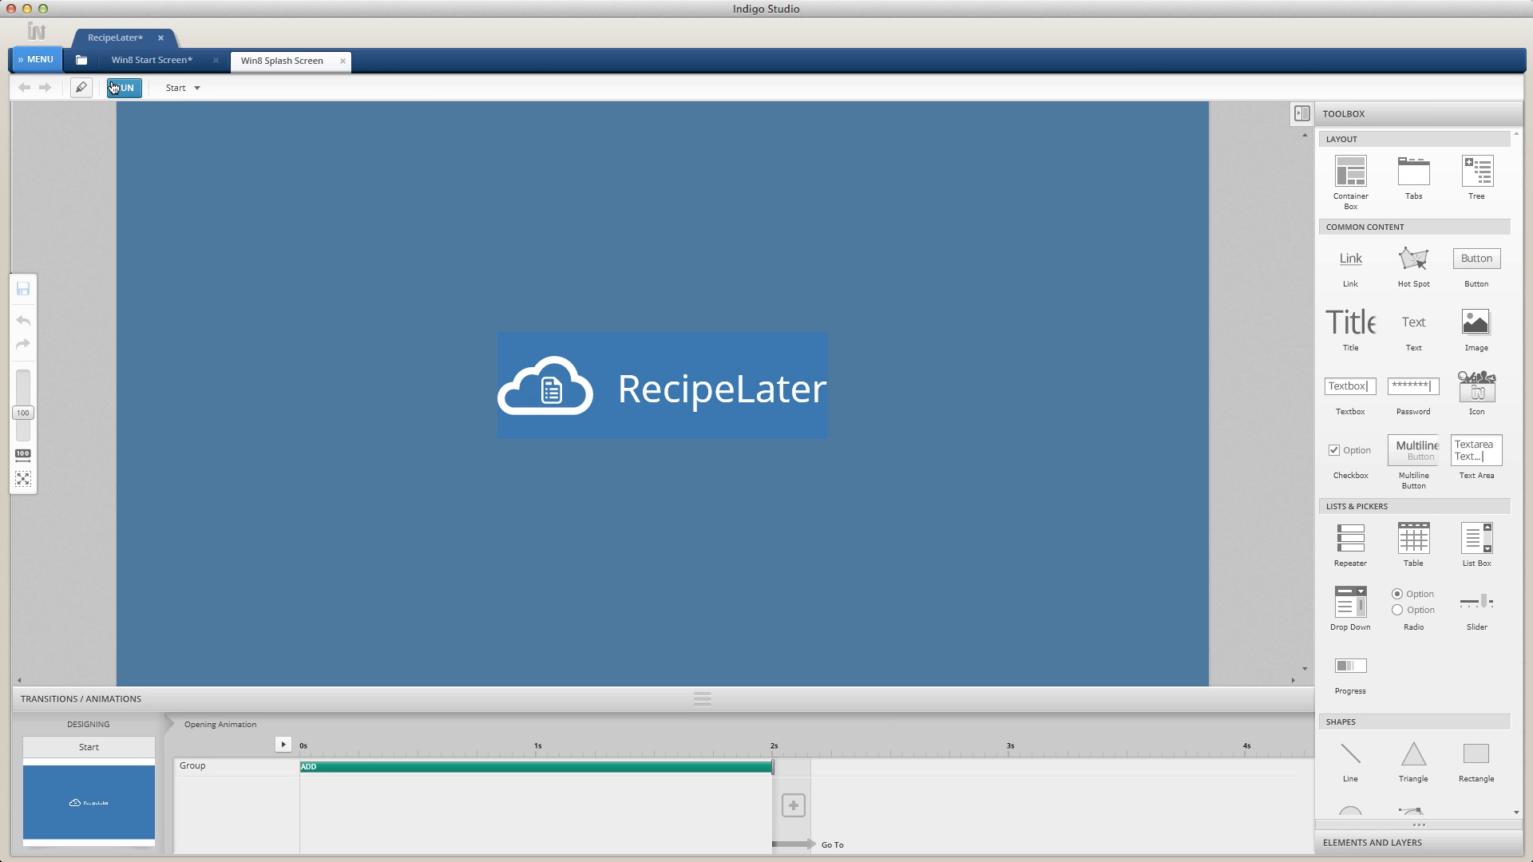
Step: Start a brand new Screen design in a new project
click(38, 62)
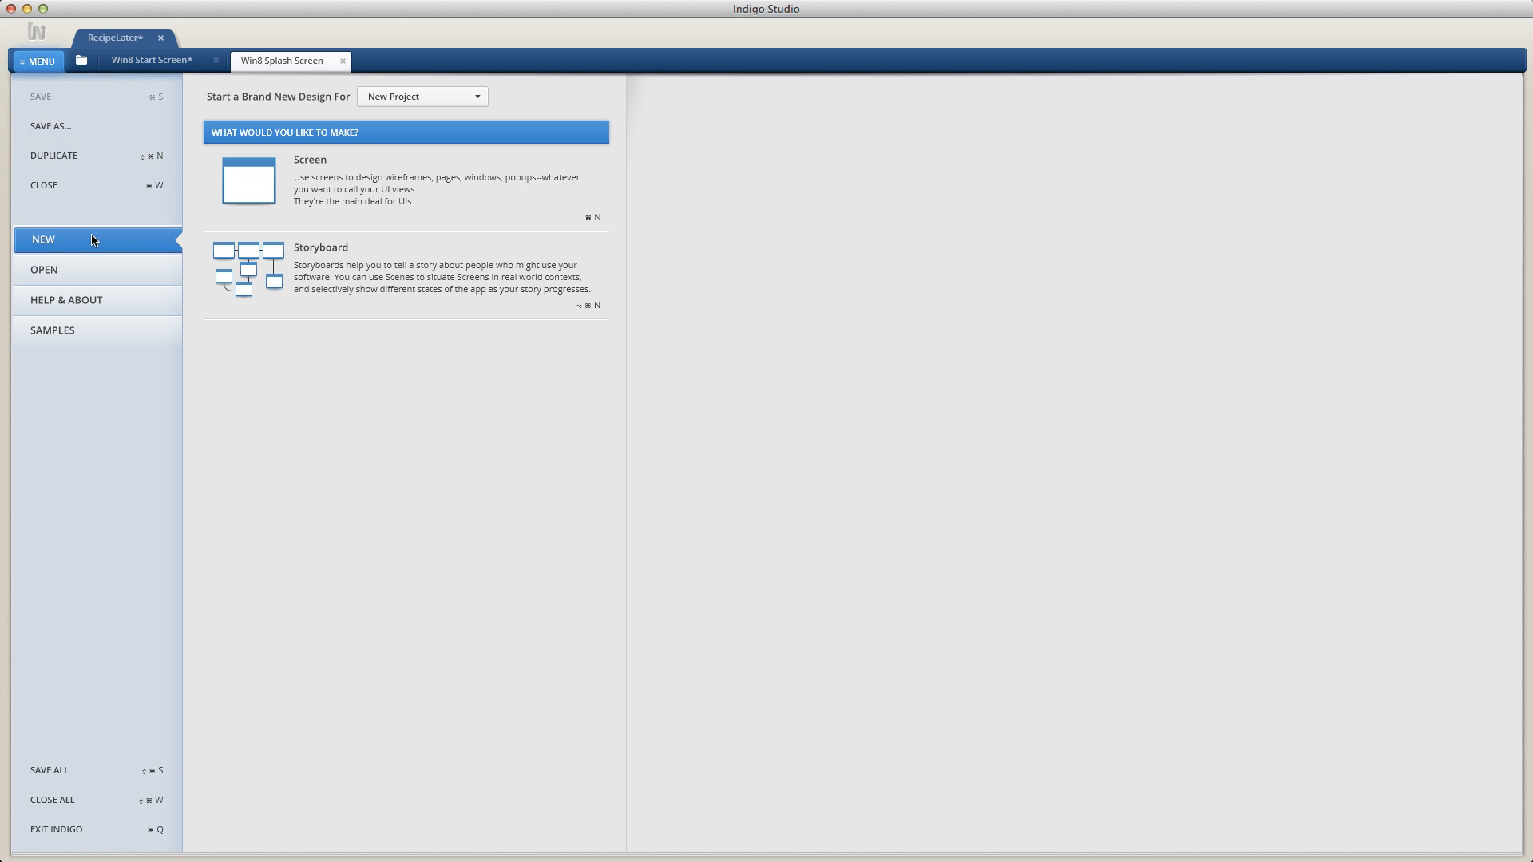
click(454, 96)
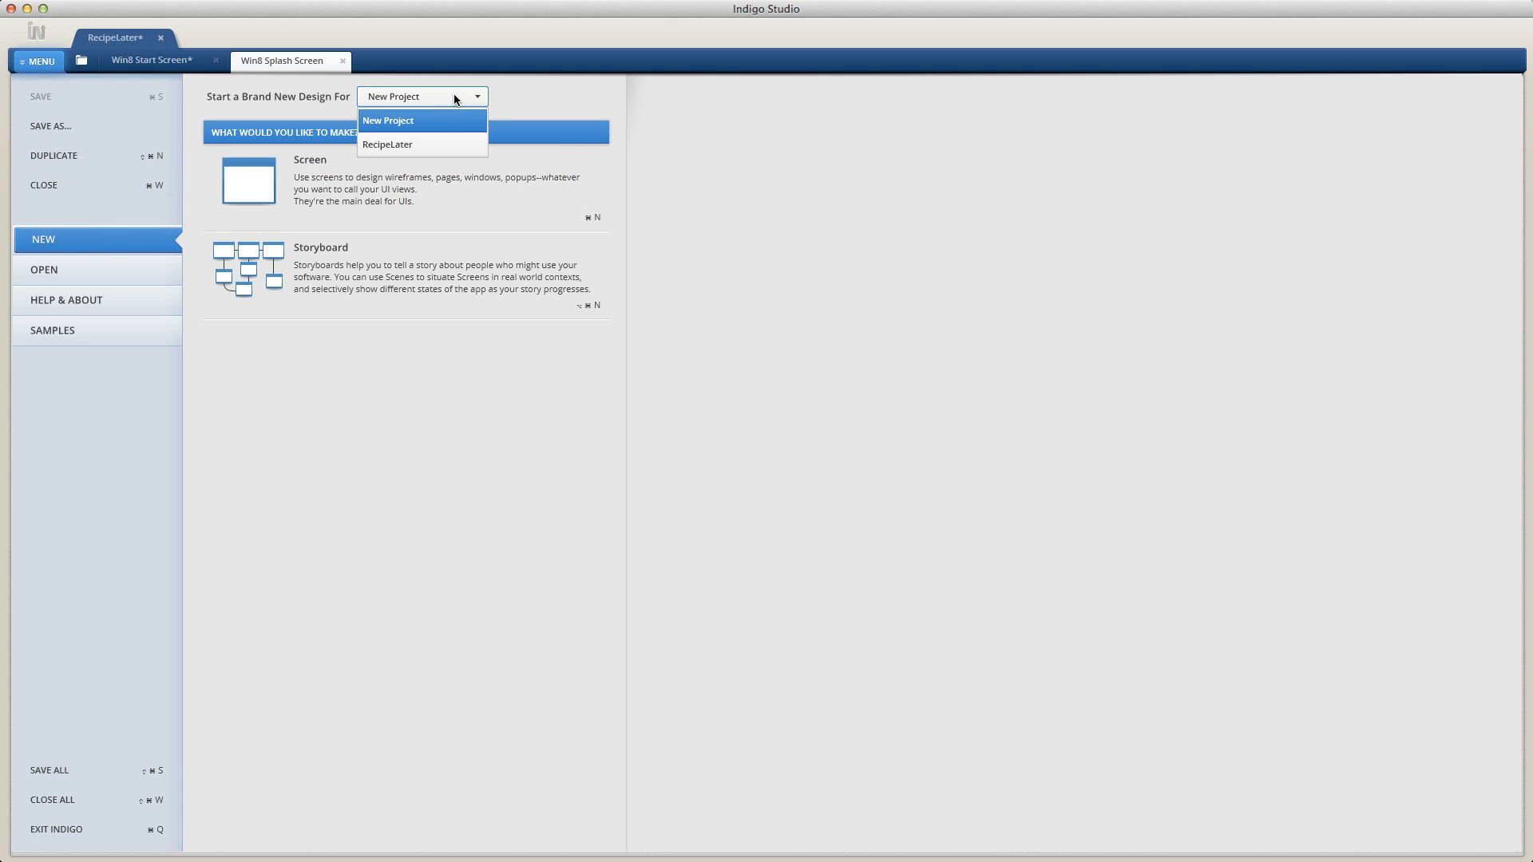
click(401, 124)
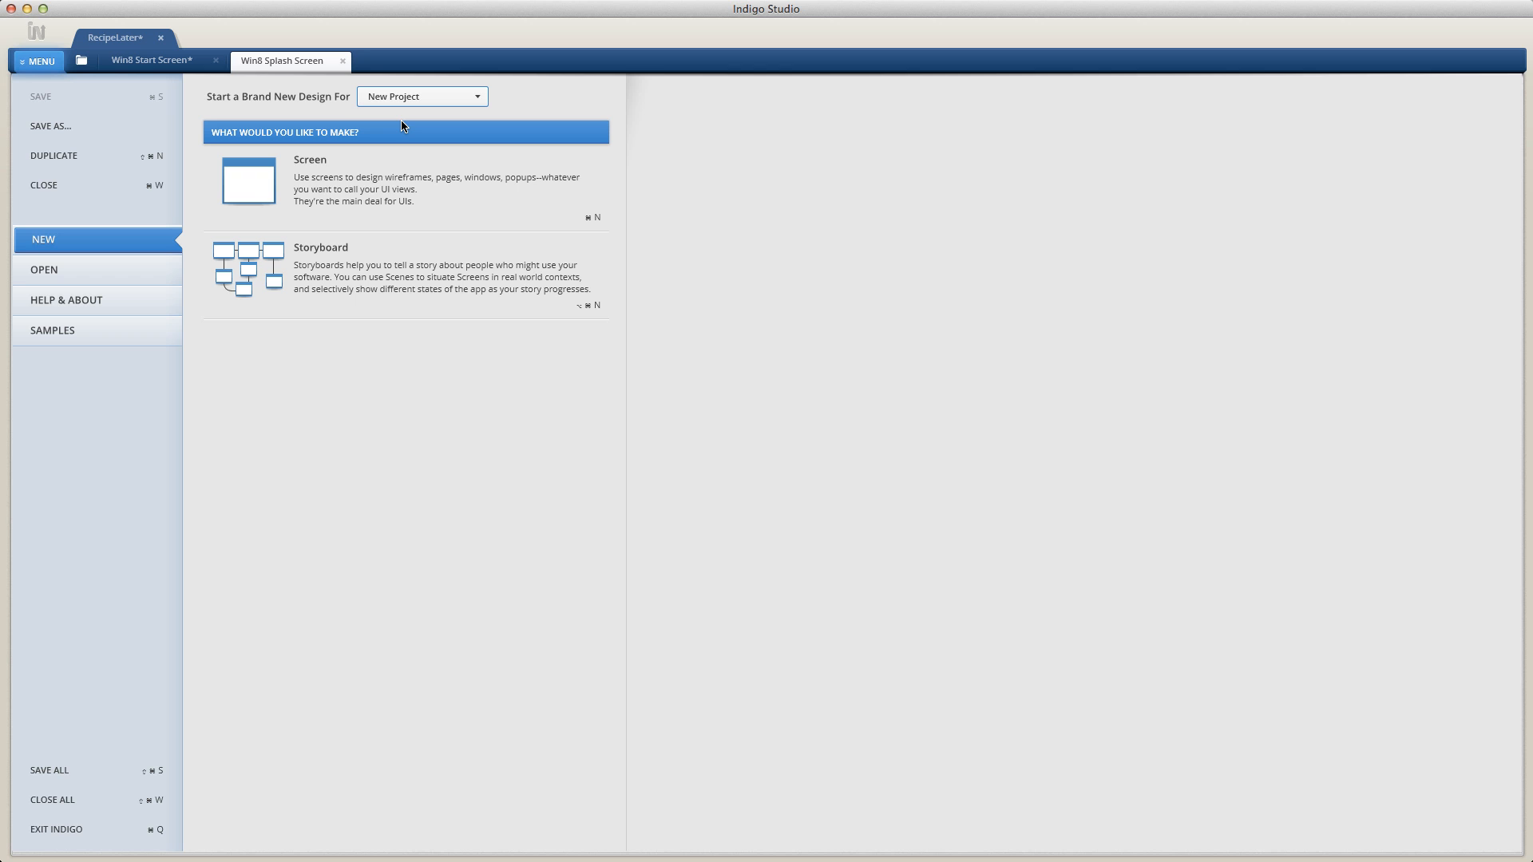
click(355, 177)
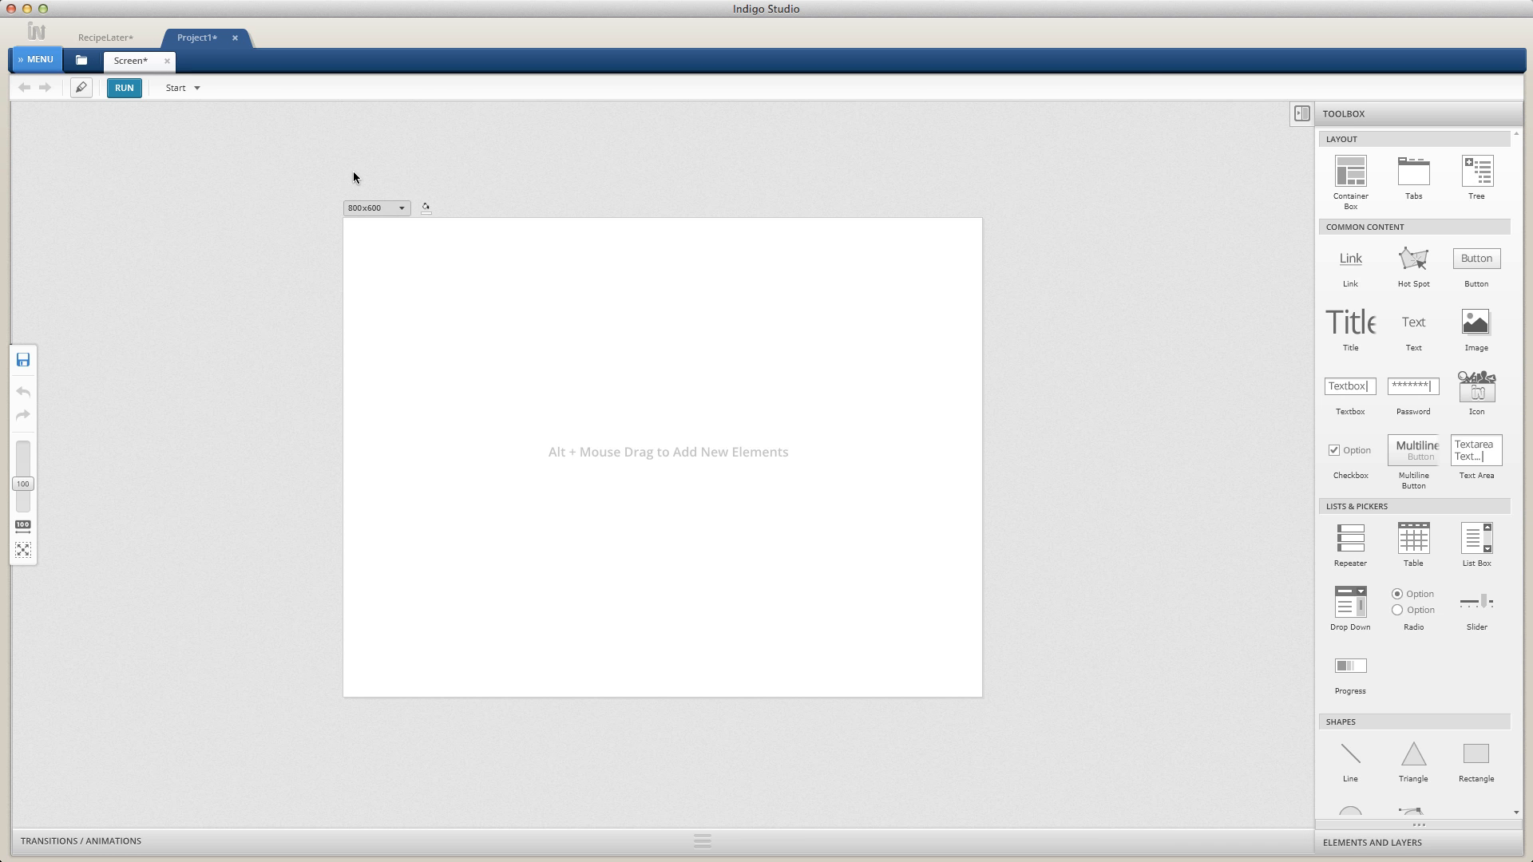
Step: Give the blank screen a custom size of 1366x768 and make its background black
click(400, 208)
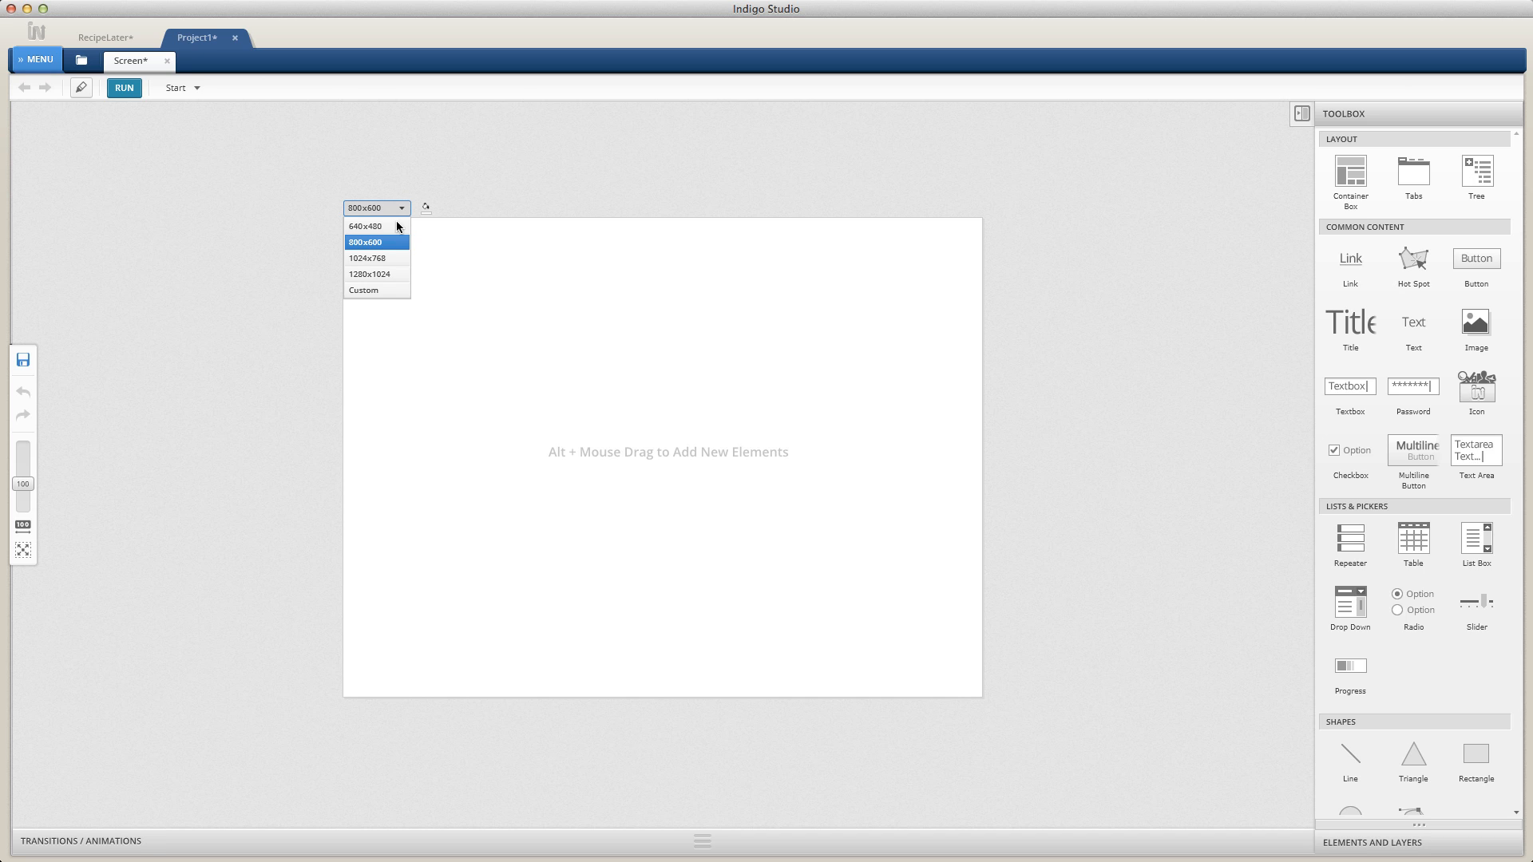
click(377, 291)
text(13)
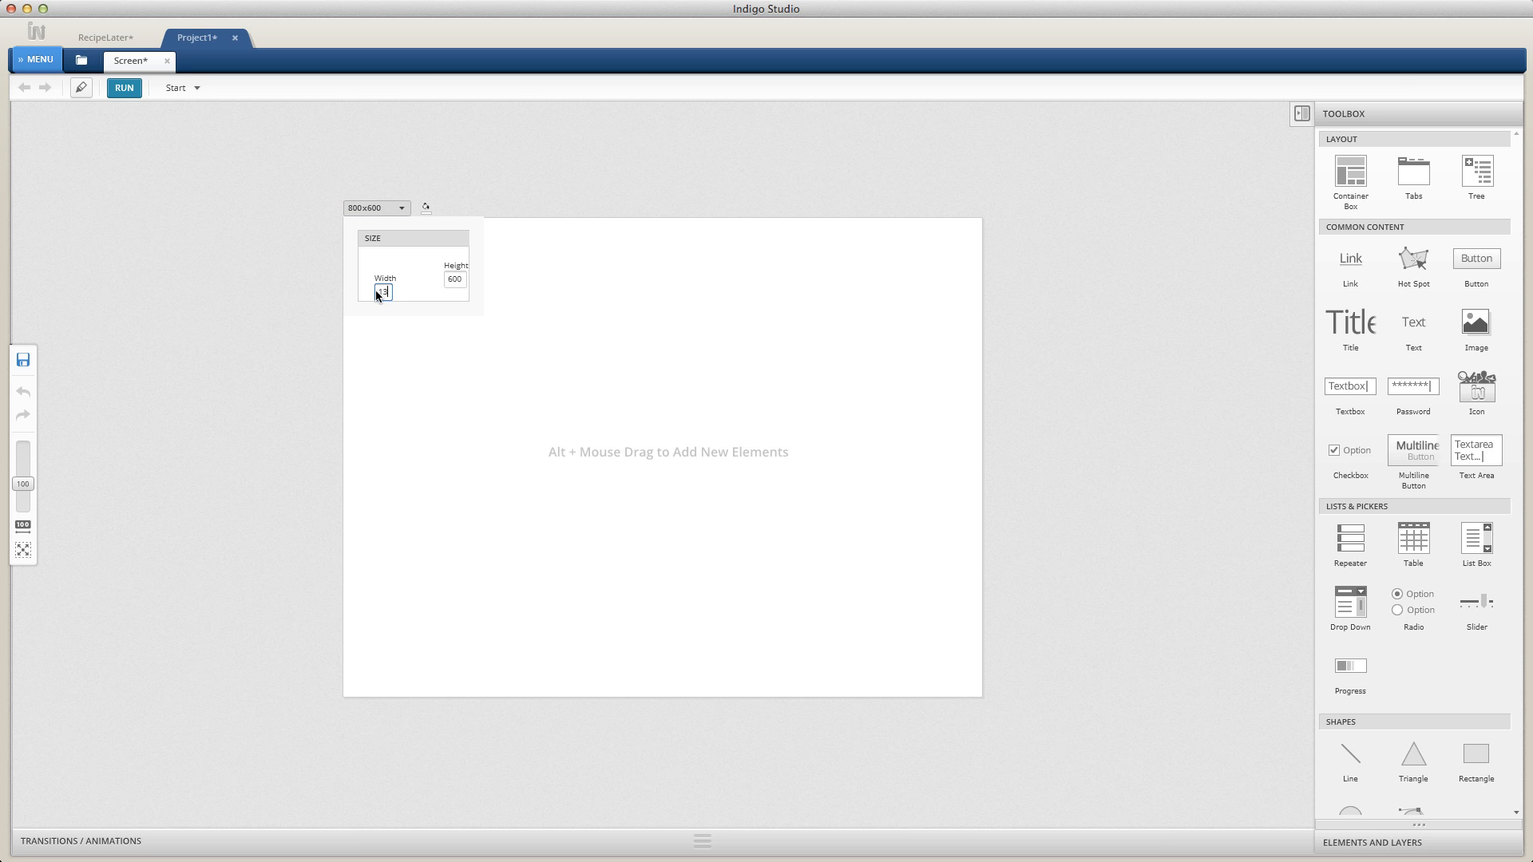
text(66)
key(Tab)
text(768)
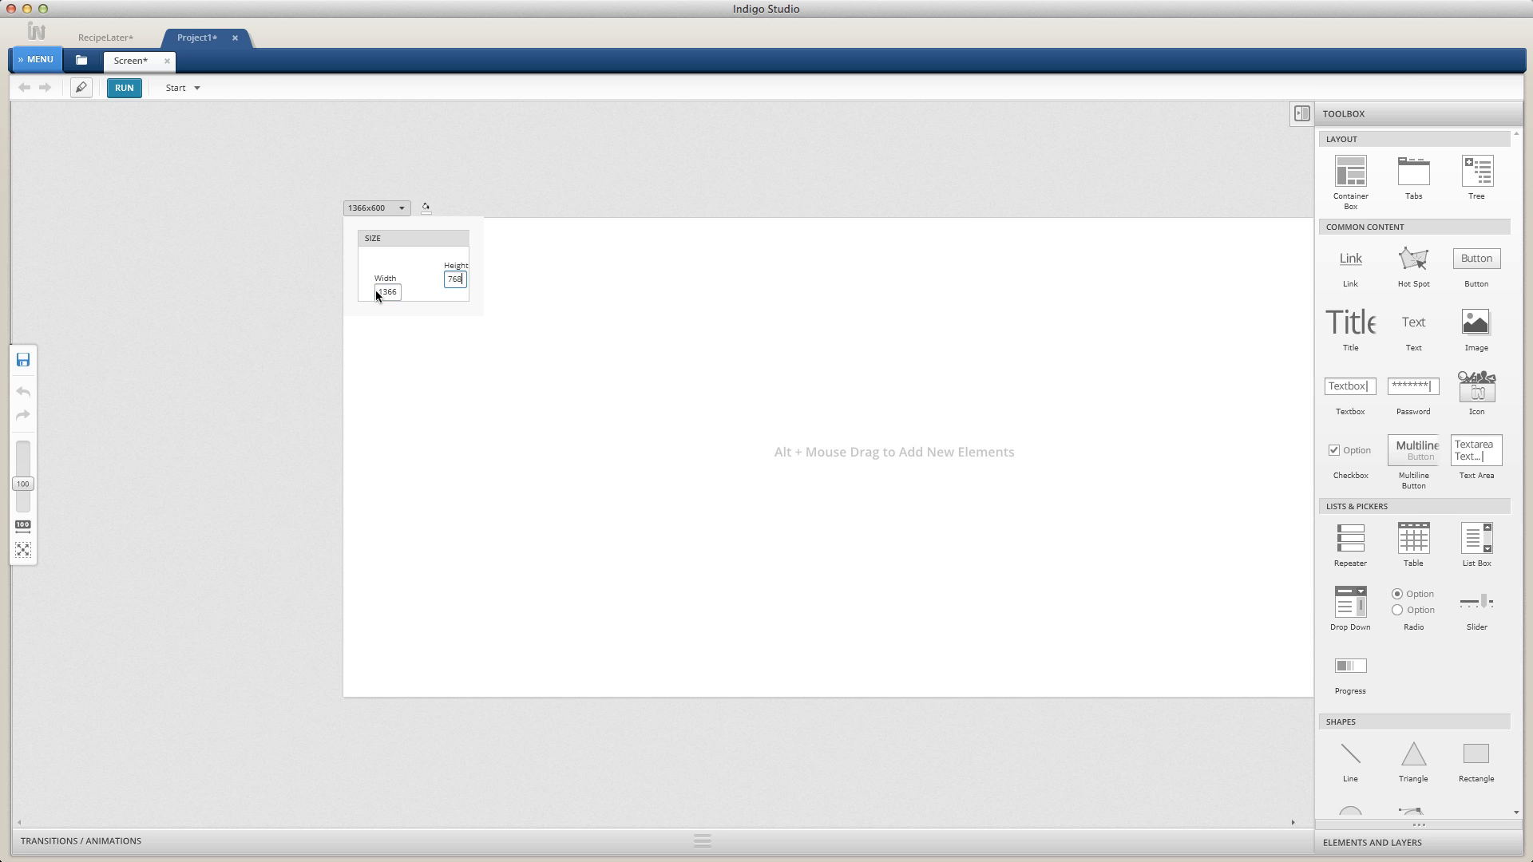
key(Return)
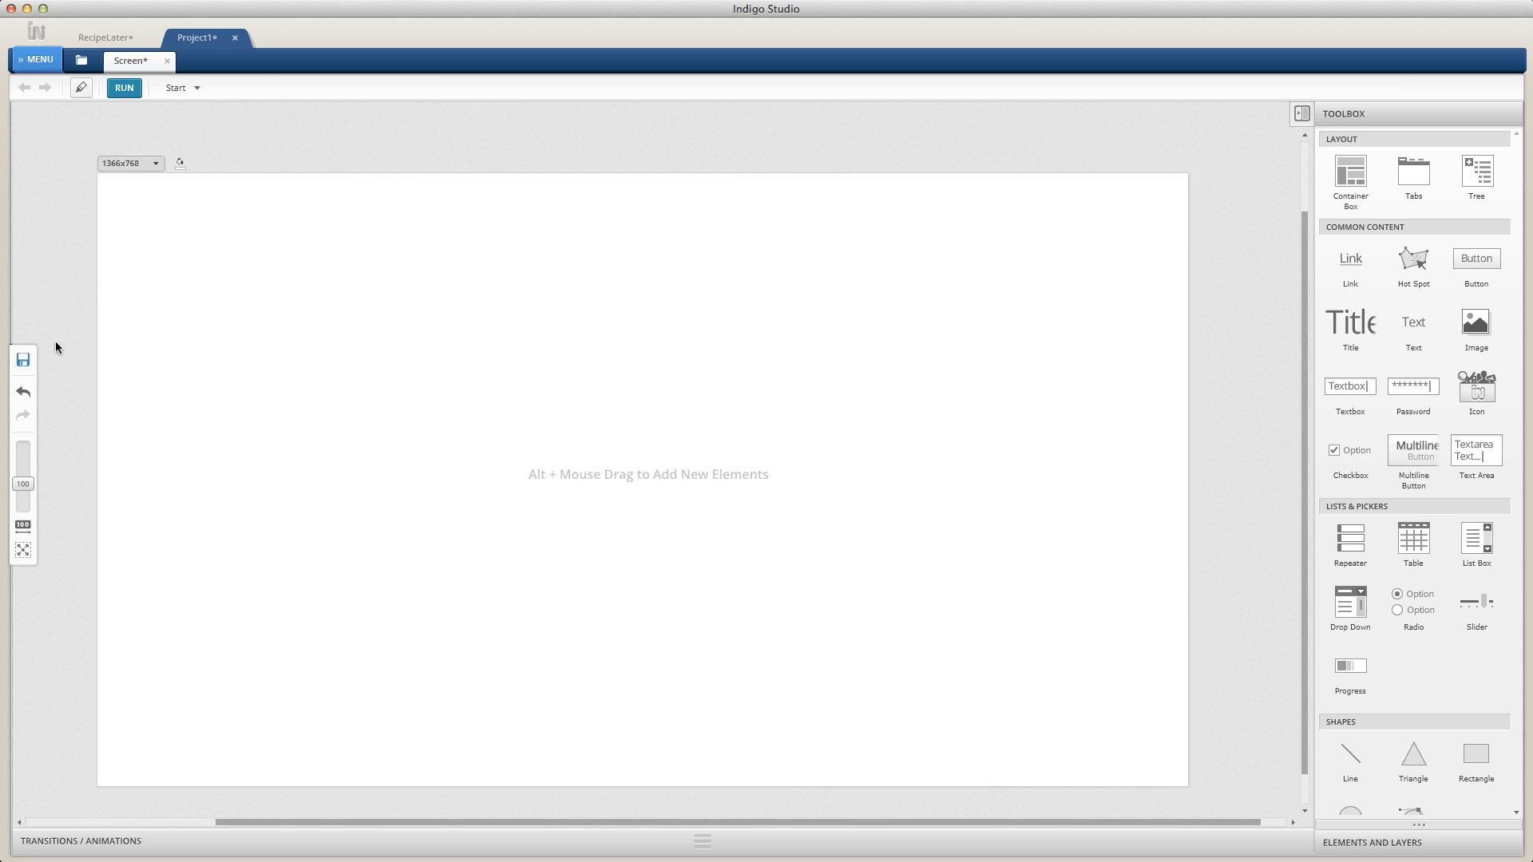
click(168, 152)
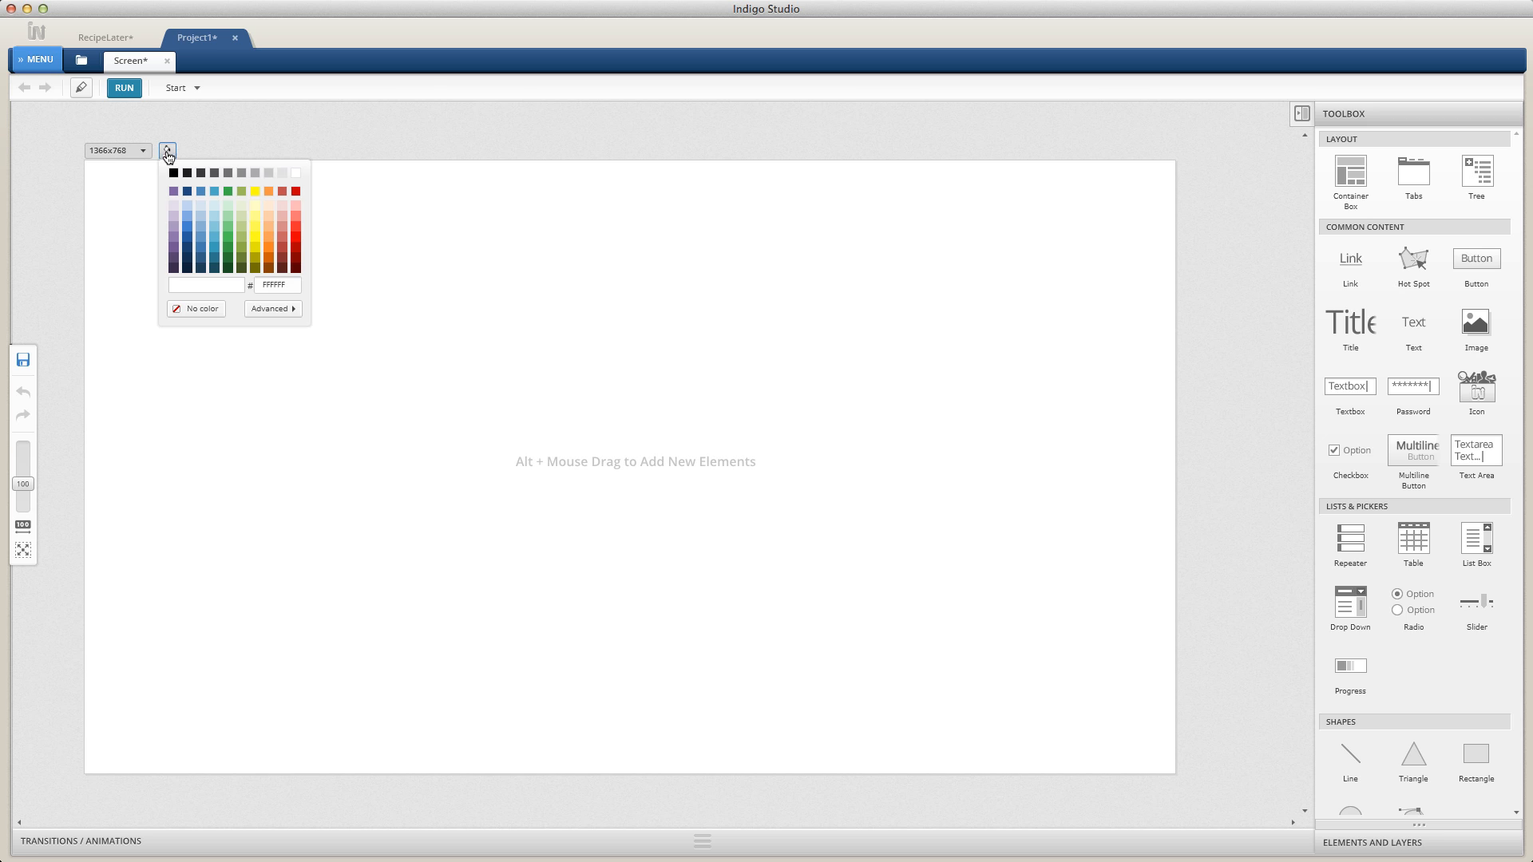
click(171, 168)
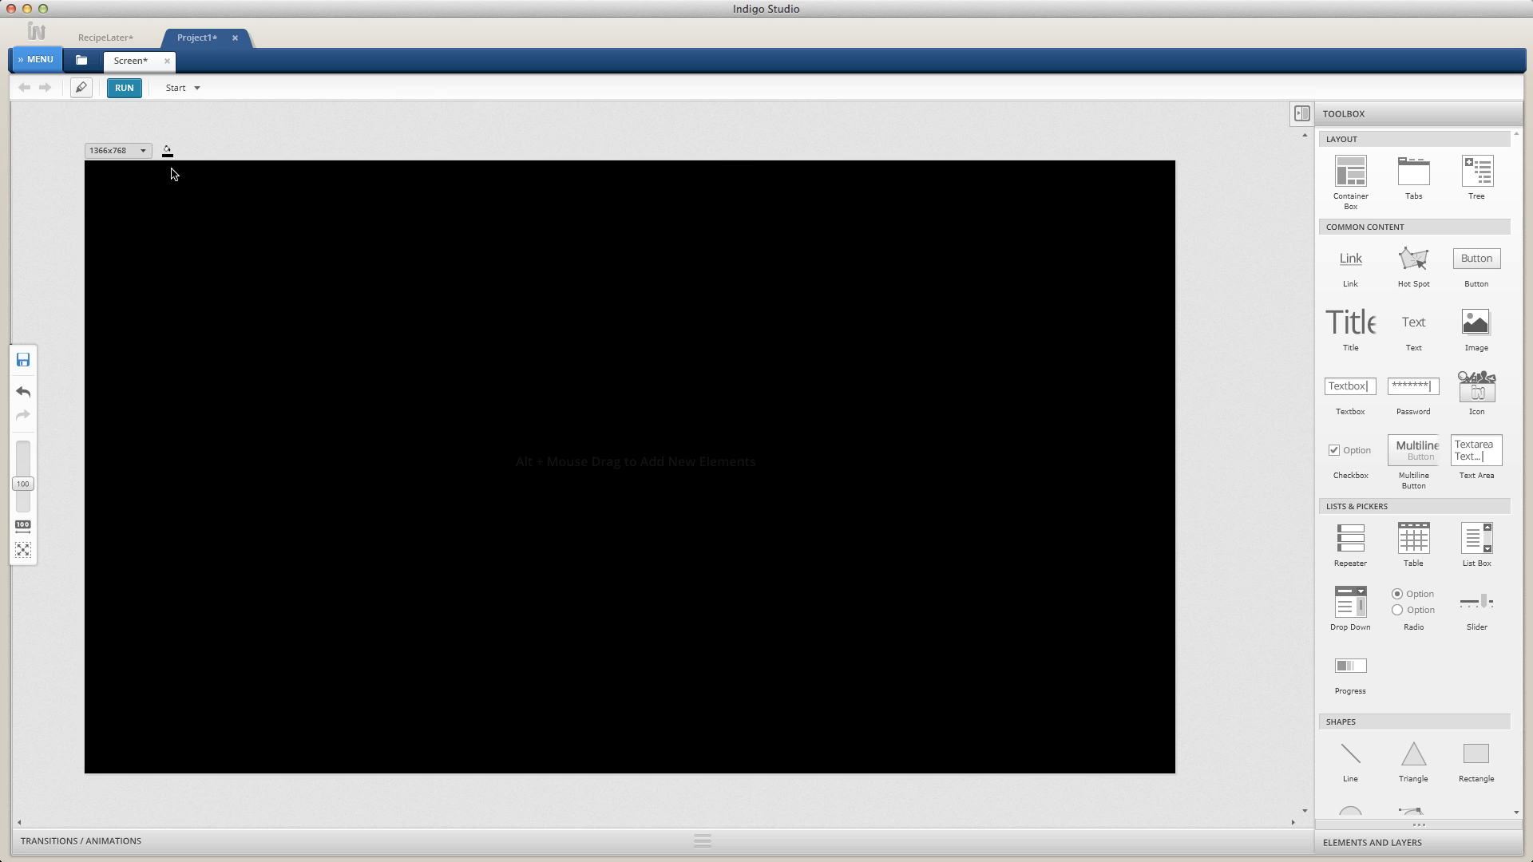
Step: Add an image element to the screen and load windows8home.png from the assets folder into it
click(237, 310)
text(image)
key(Return)
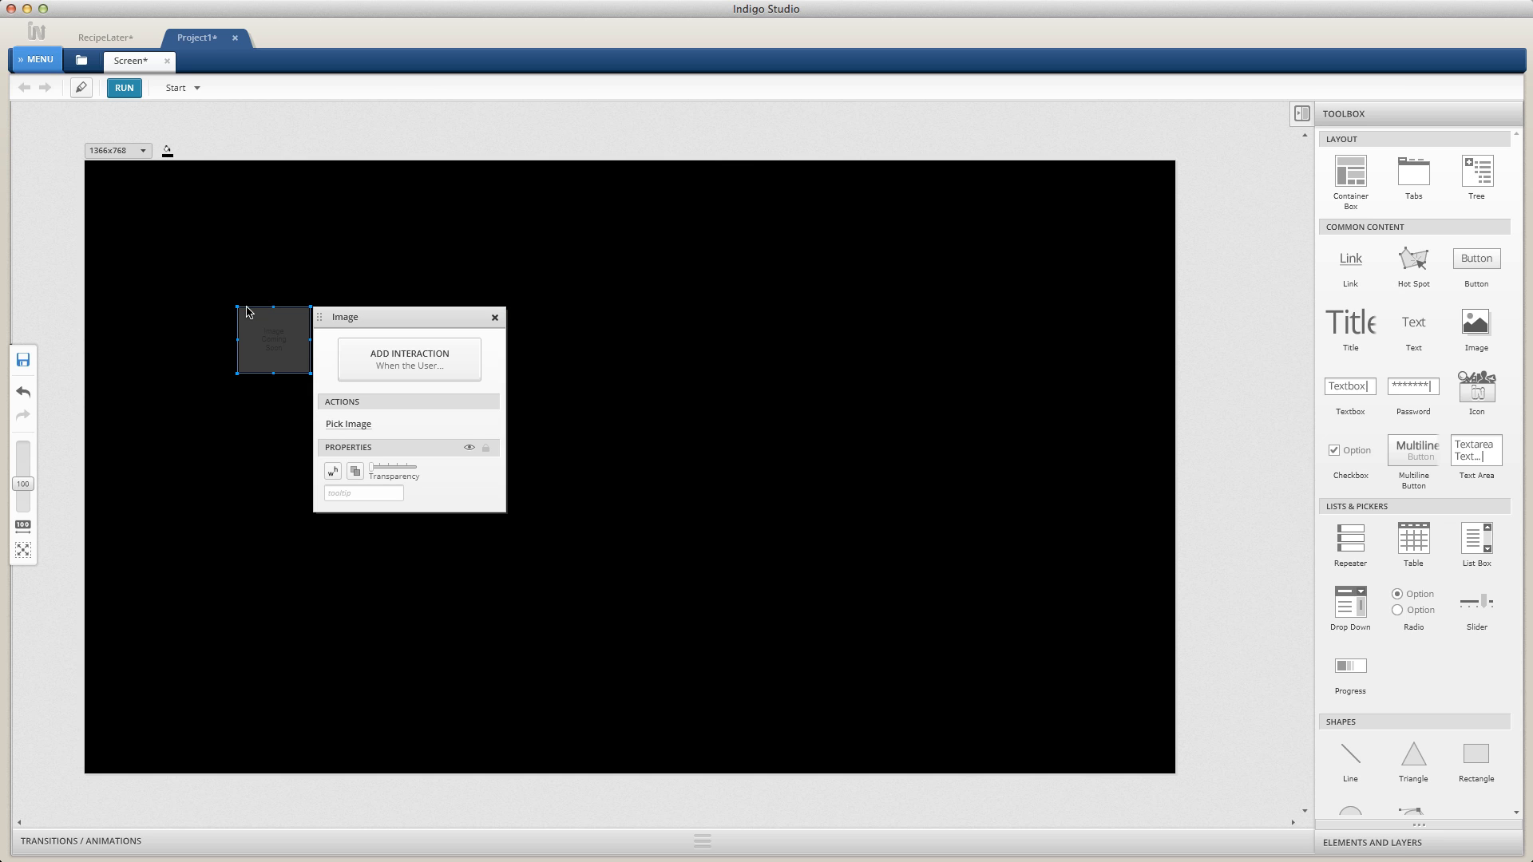
click(347, 424)
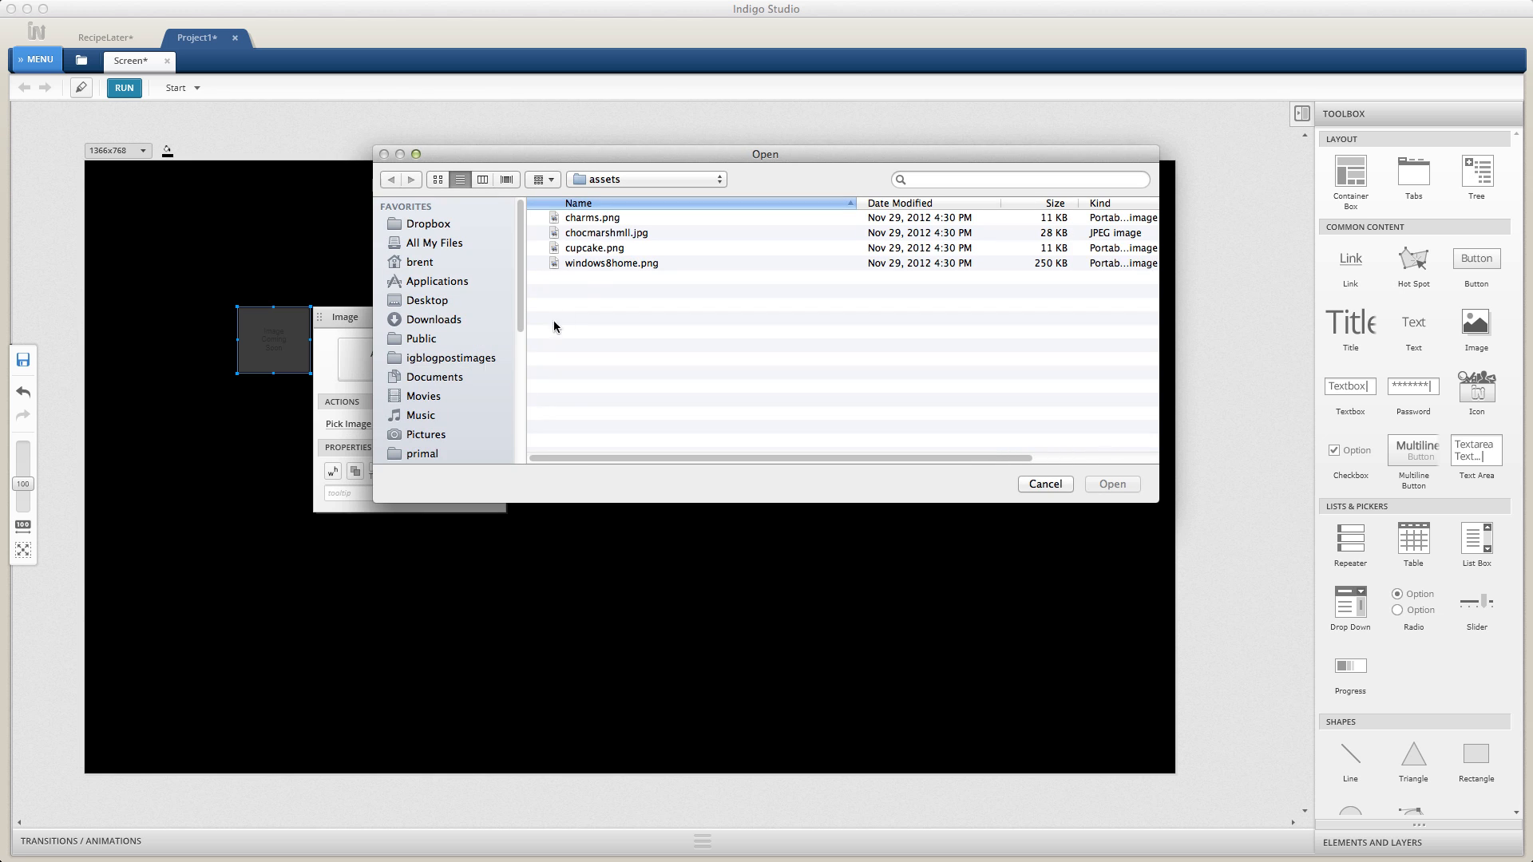
double_click(601, 262)
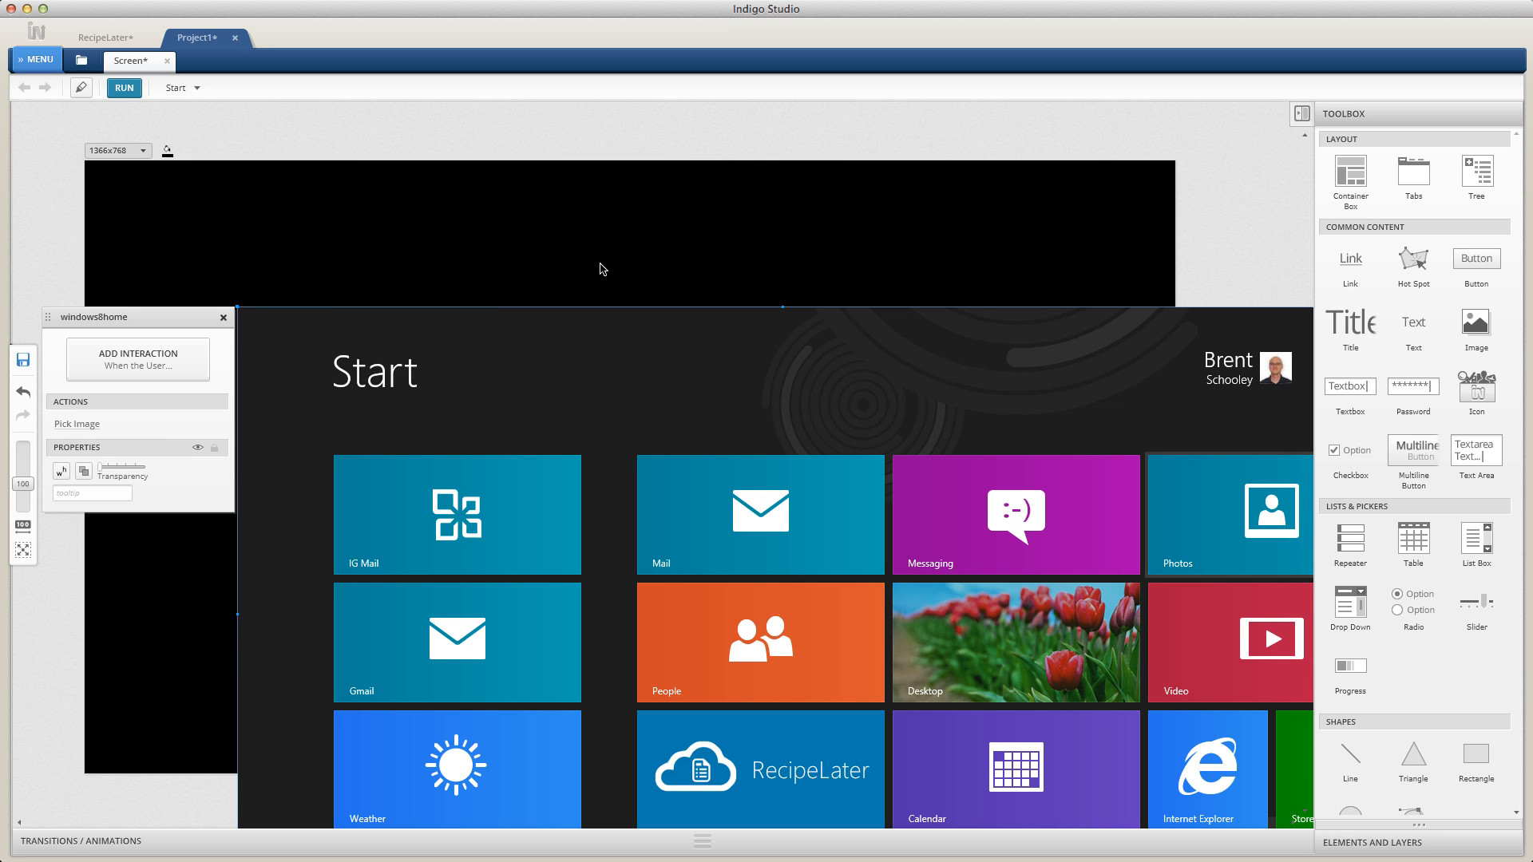
Step: Move the windows8home image to fill the screen exactly, and run the prototype briefly to check it
drag(601, 443, 449, 298)
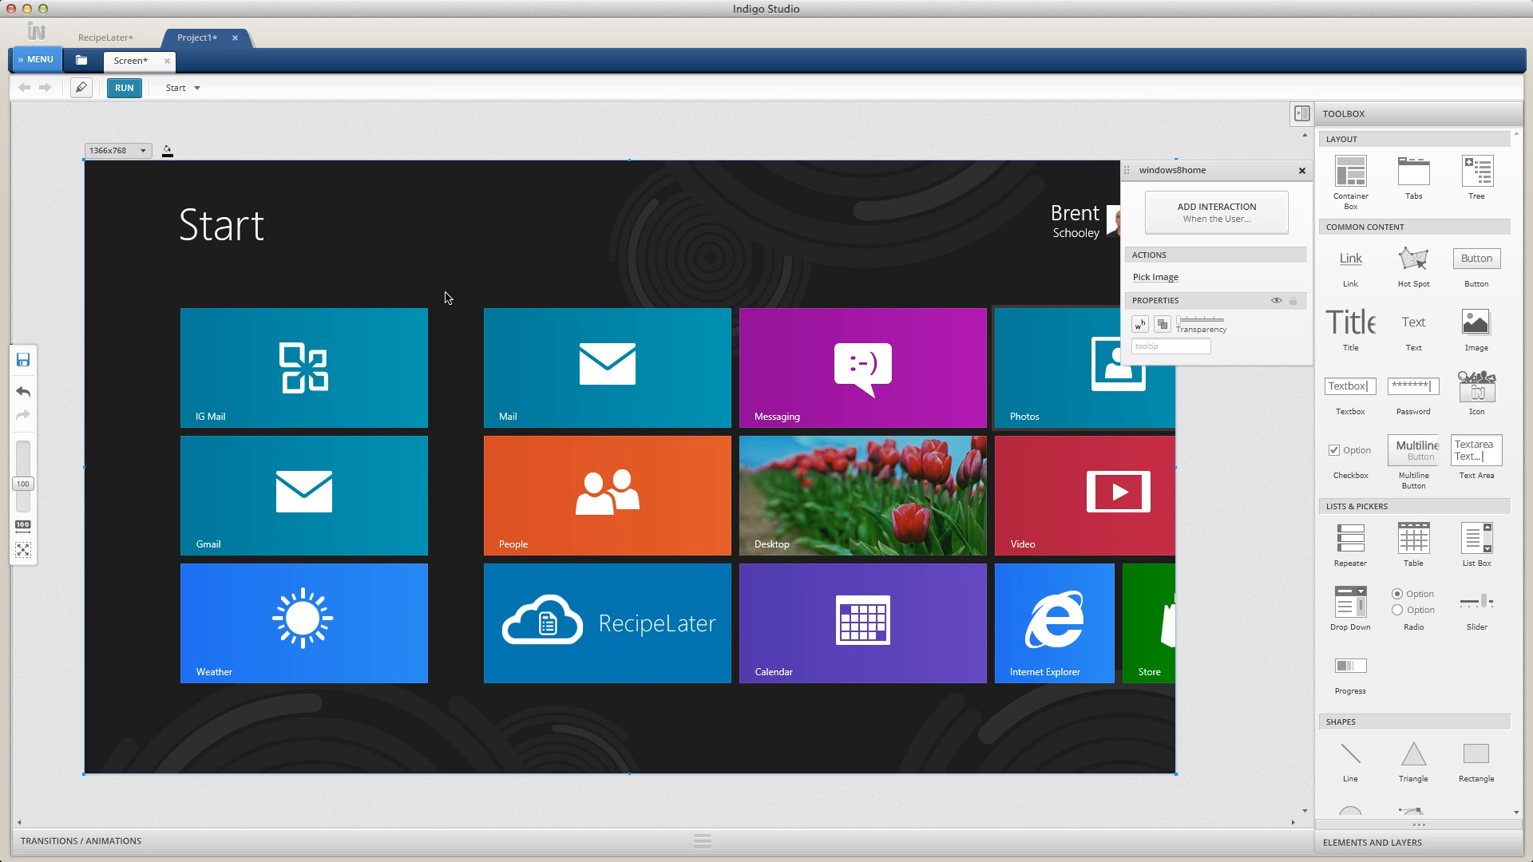
click(595, 154)
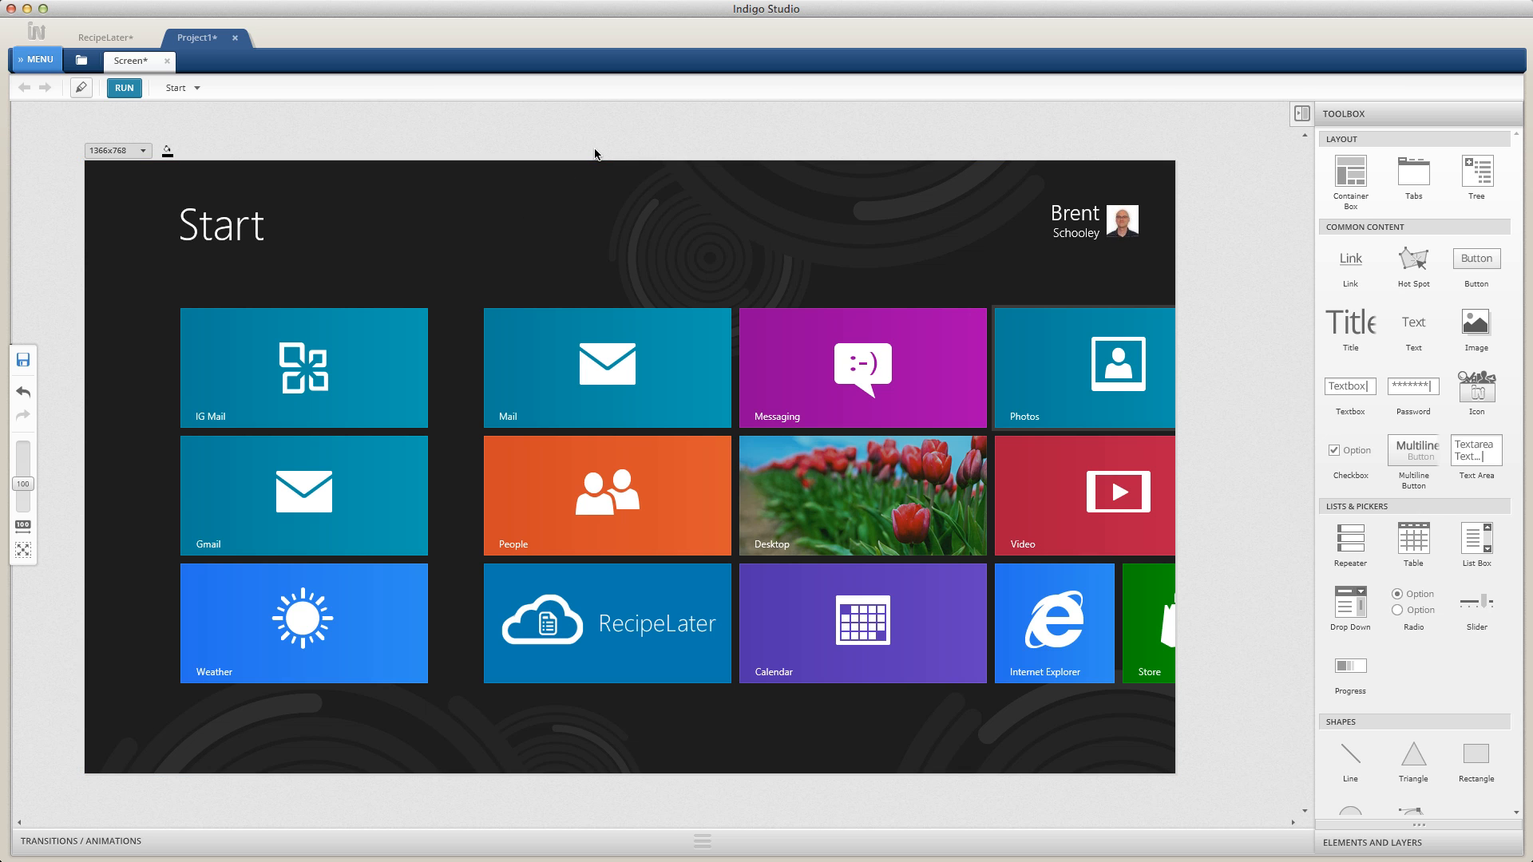
click(116, 90)
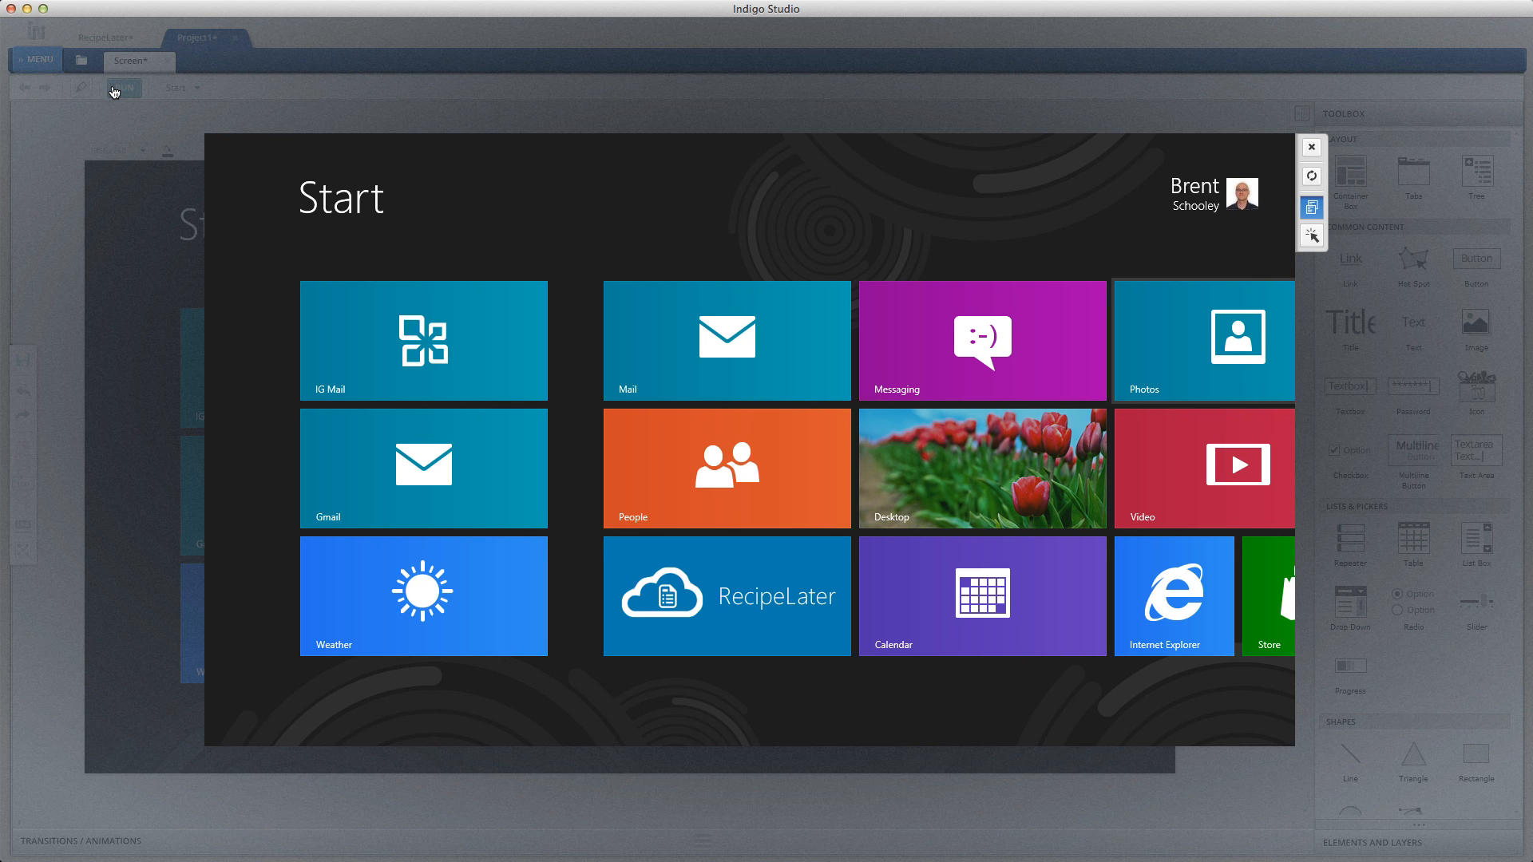
click(1312, 148)
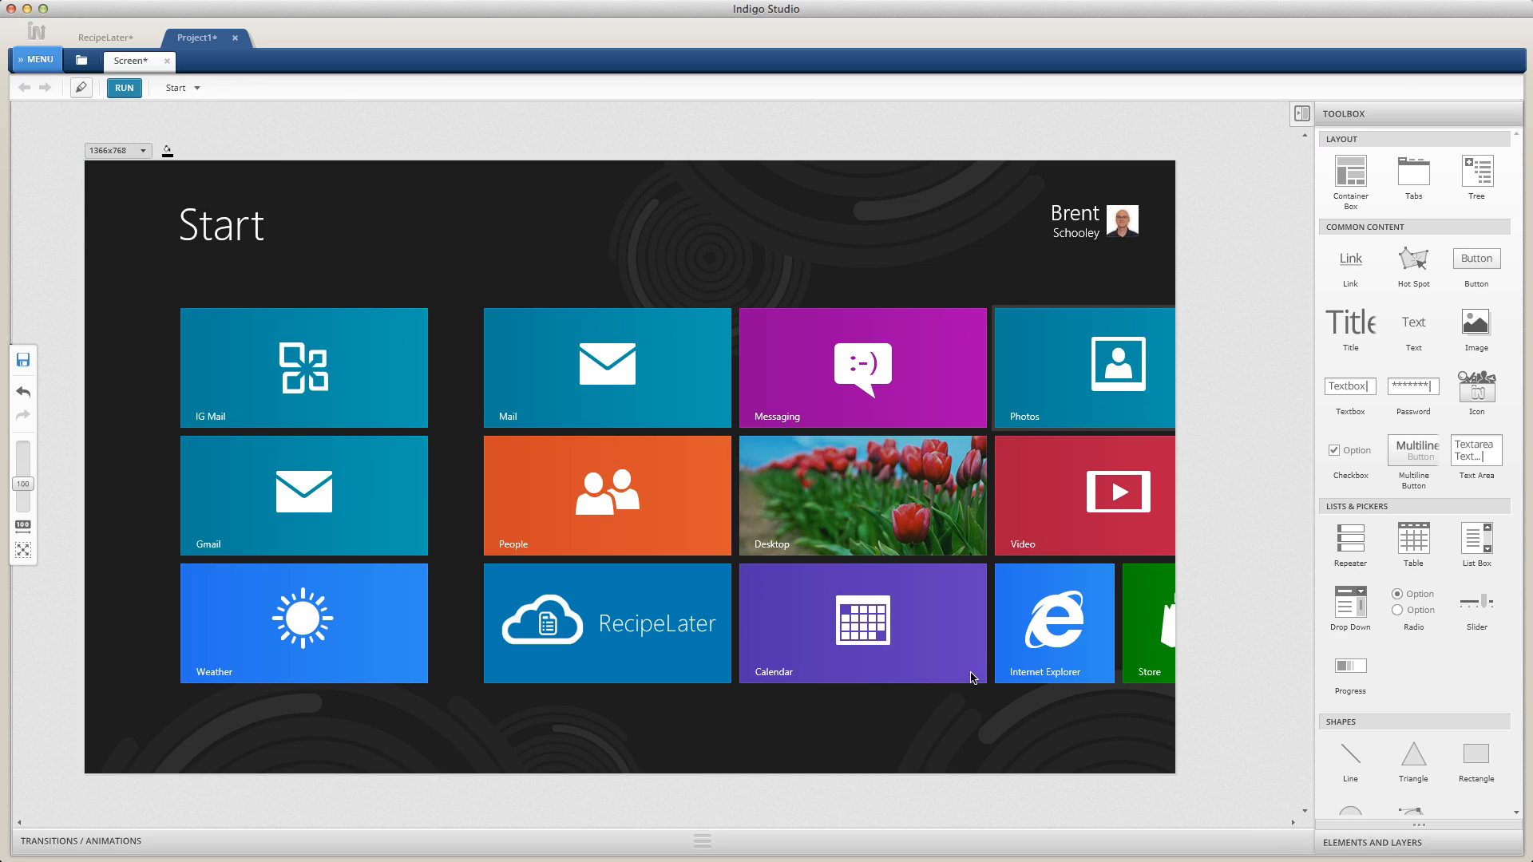
Step: Add an opening animation to the screen and extend the windows8home image's Add transition to about 0.75 s
click(704, 841)
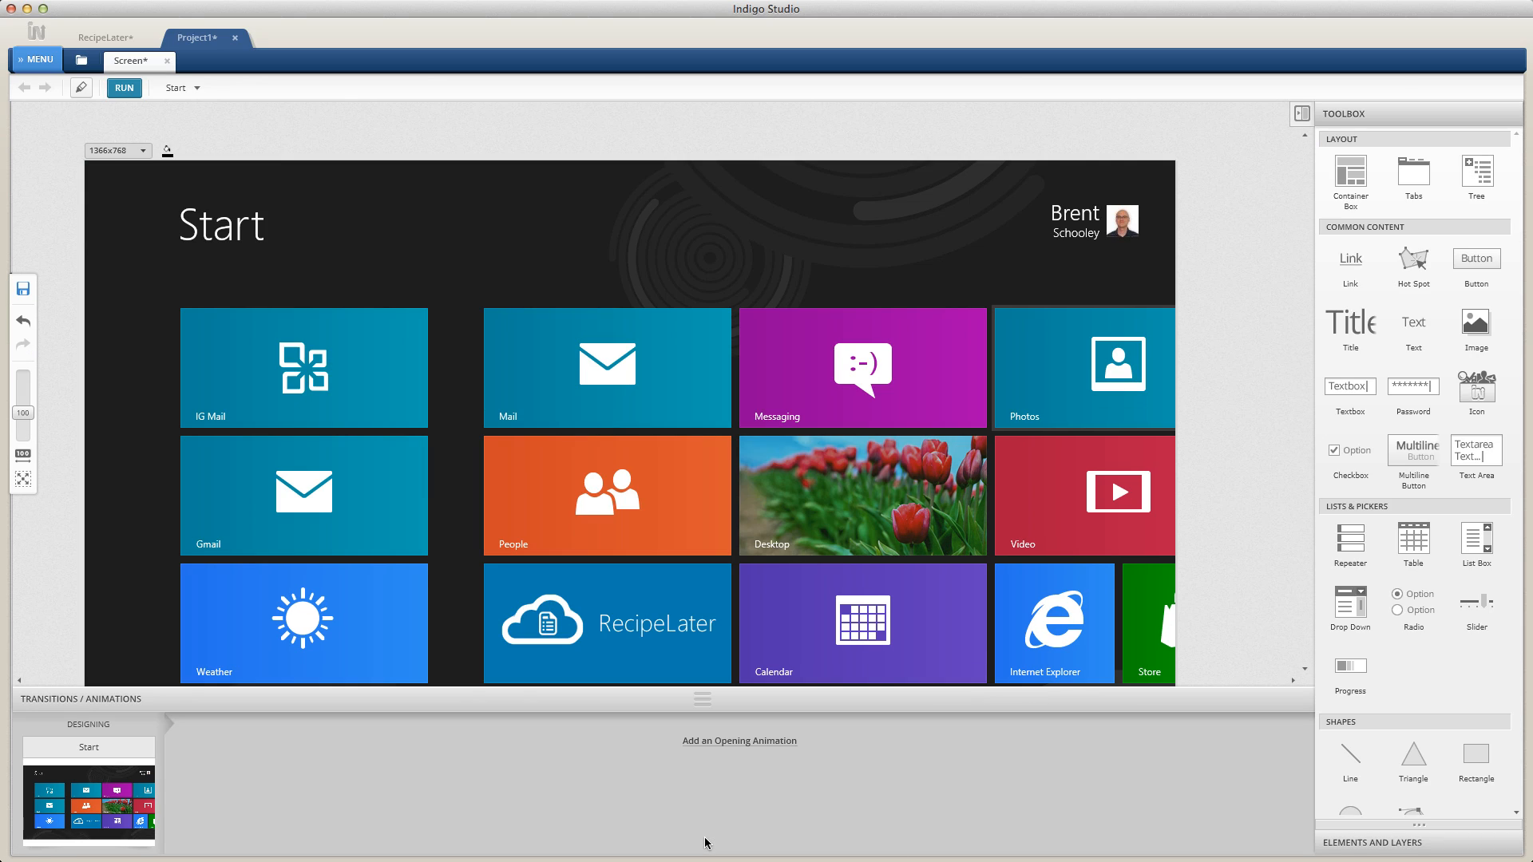
click(723, 743)
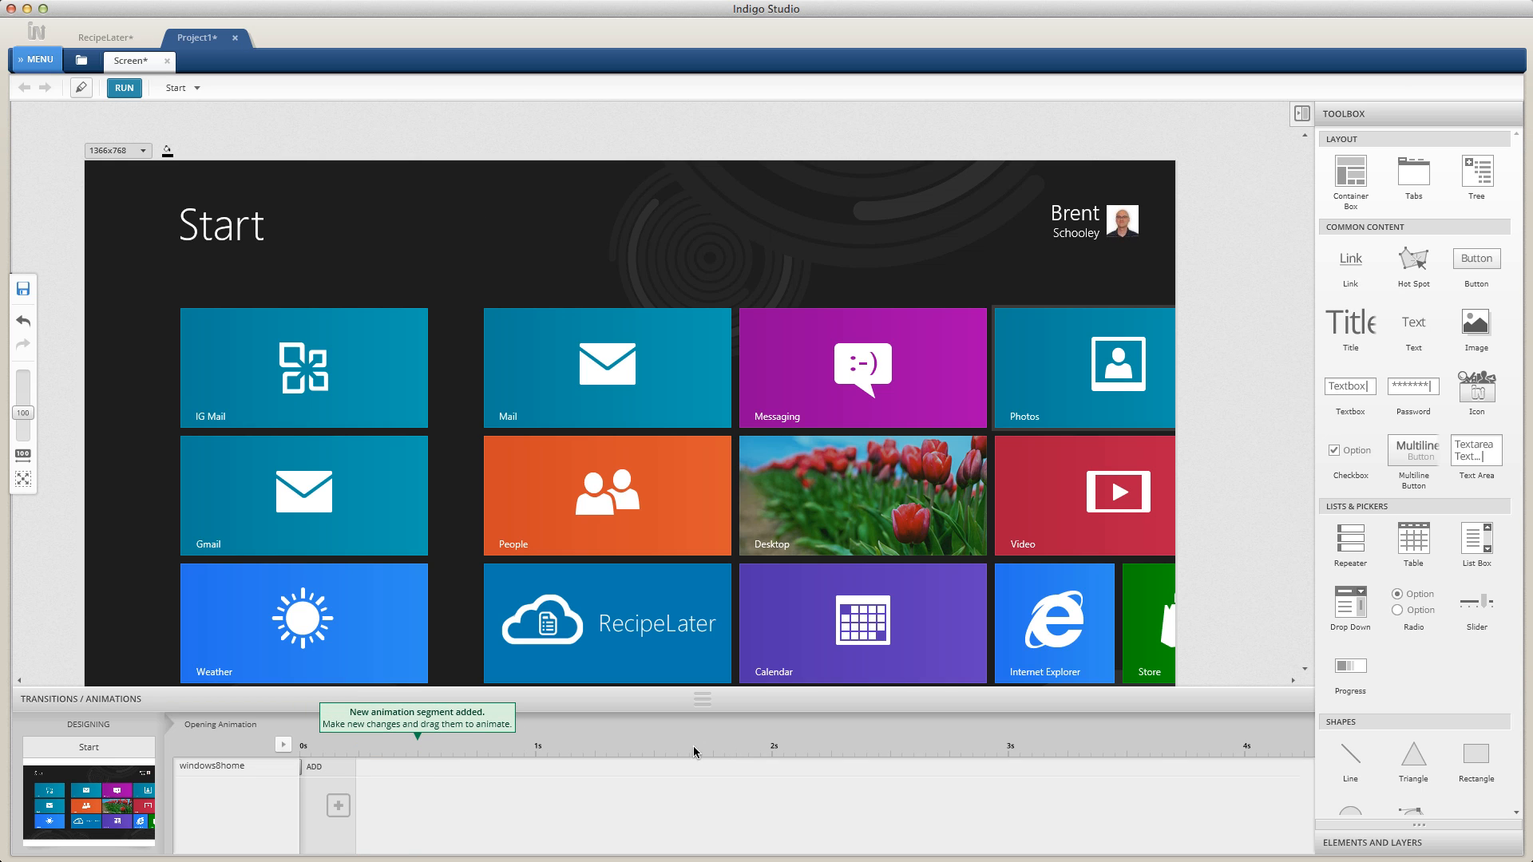
click(302, 768)
drag(303, 768, 478, 779)
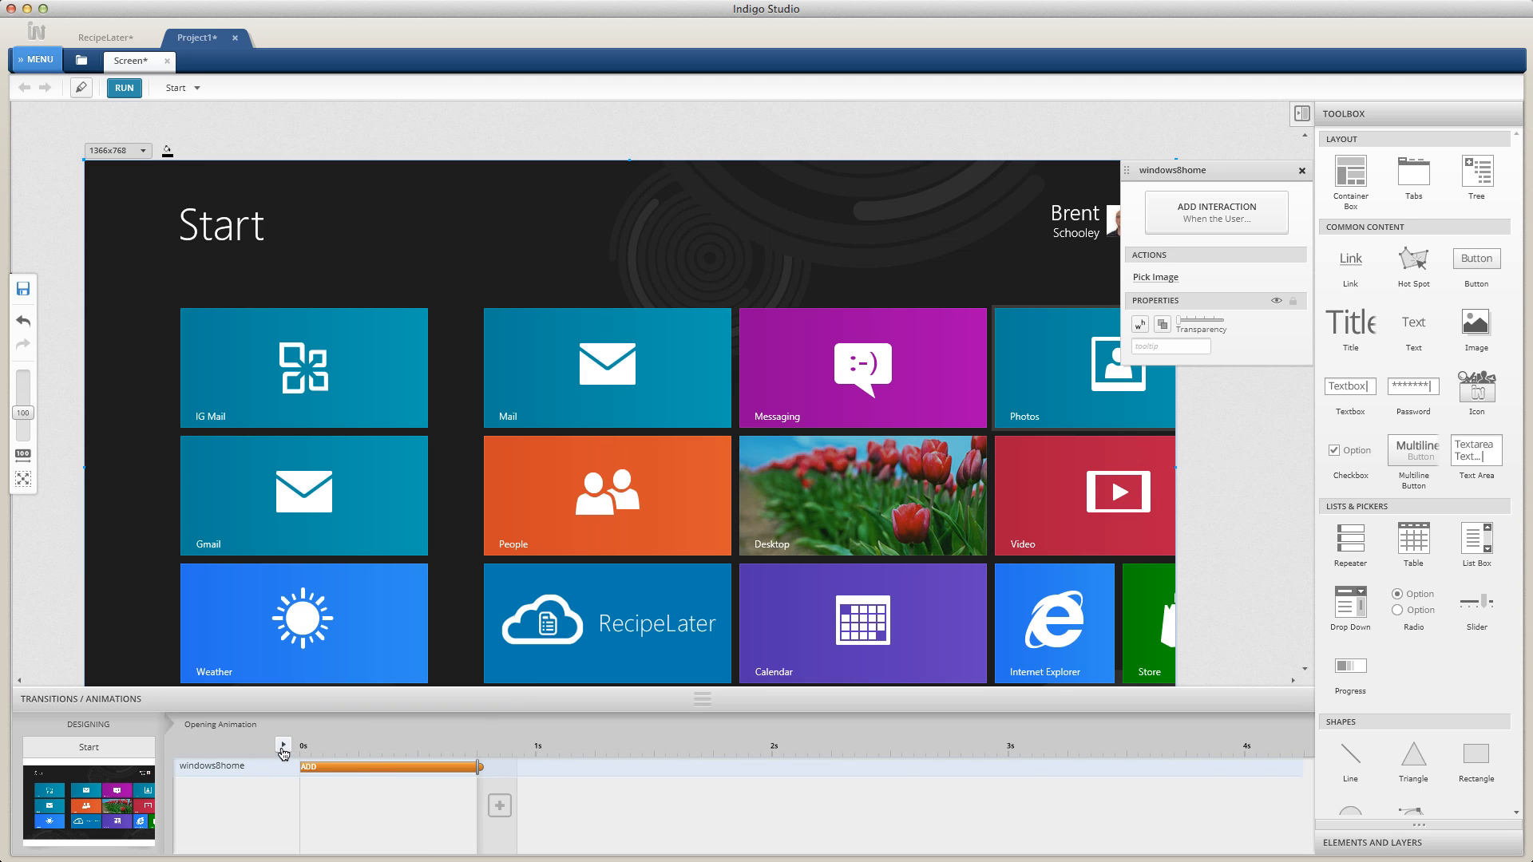
Step: Preview the opening animation on the timeline and in the running prototype, replaying it once before closing the prototype
click(283, 745)
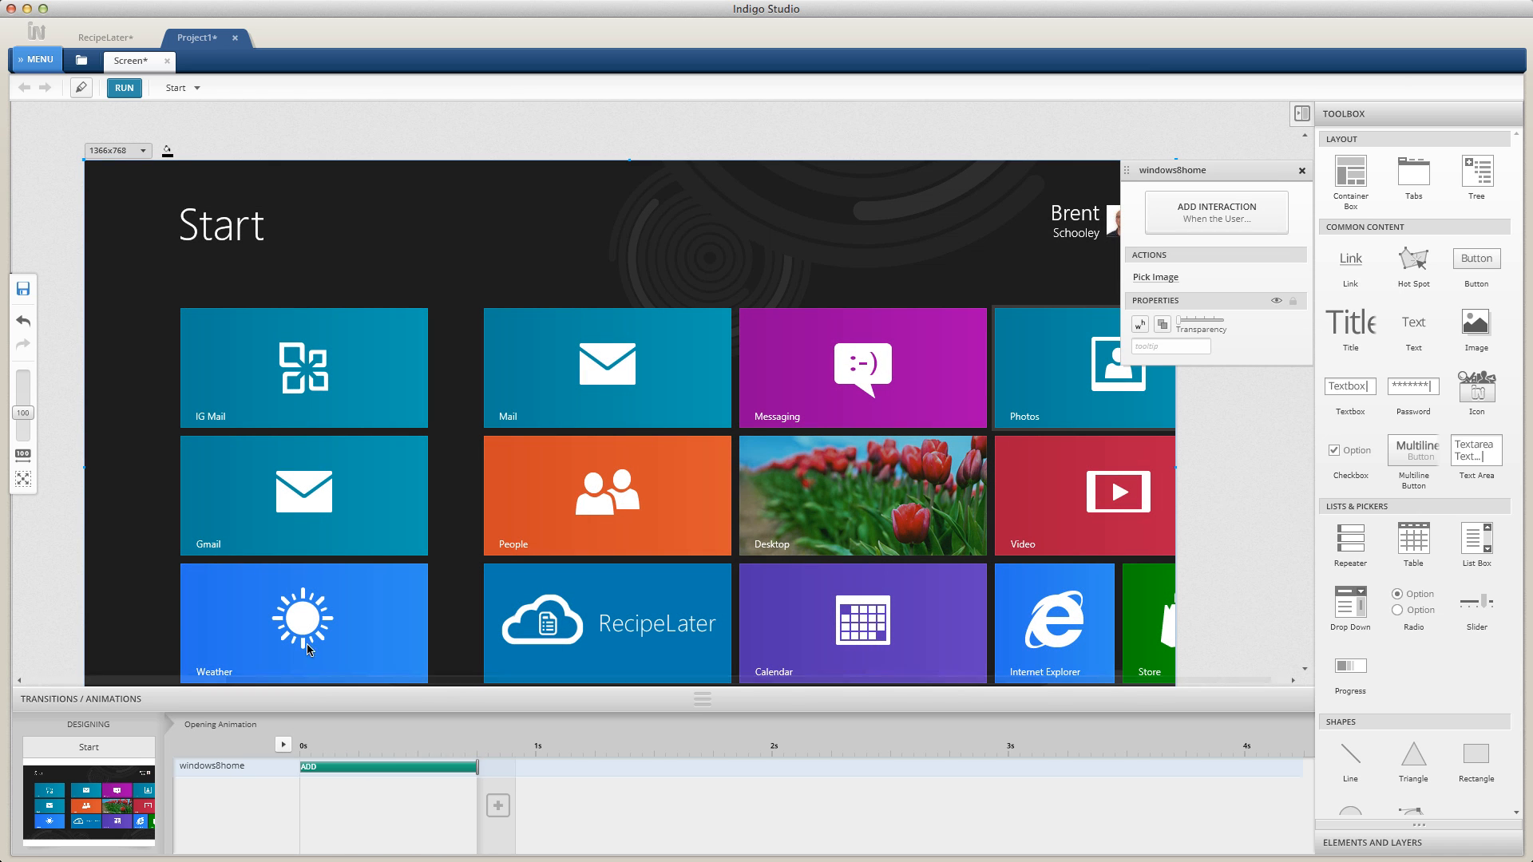
click(117, 89)
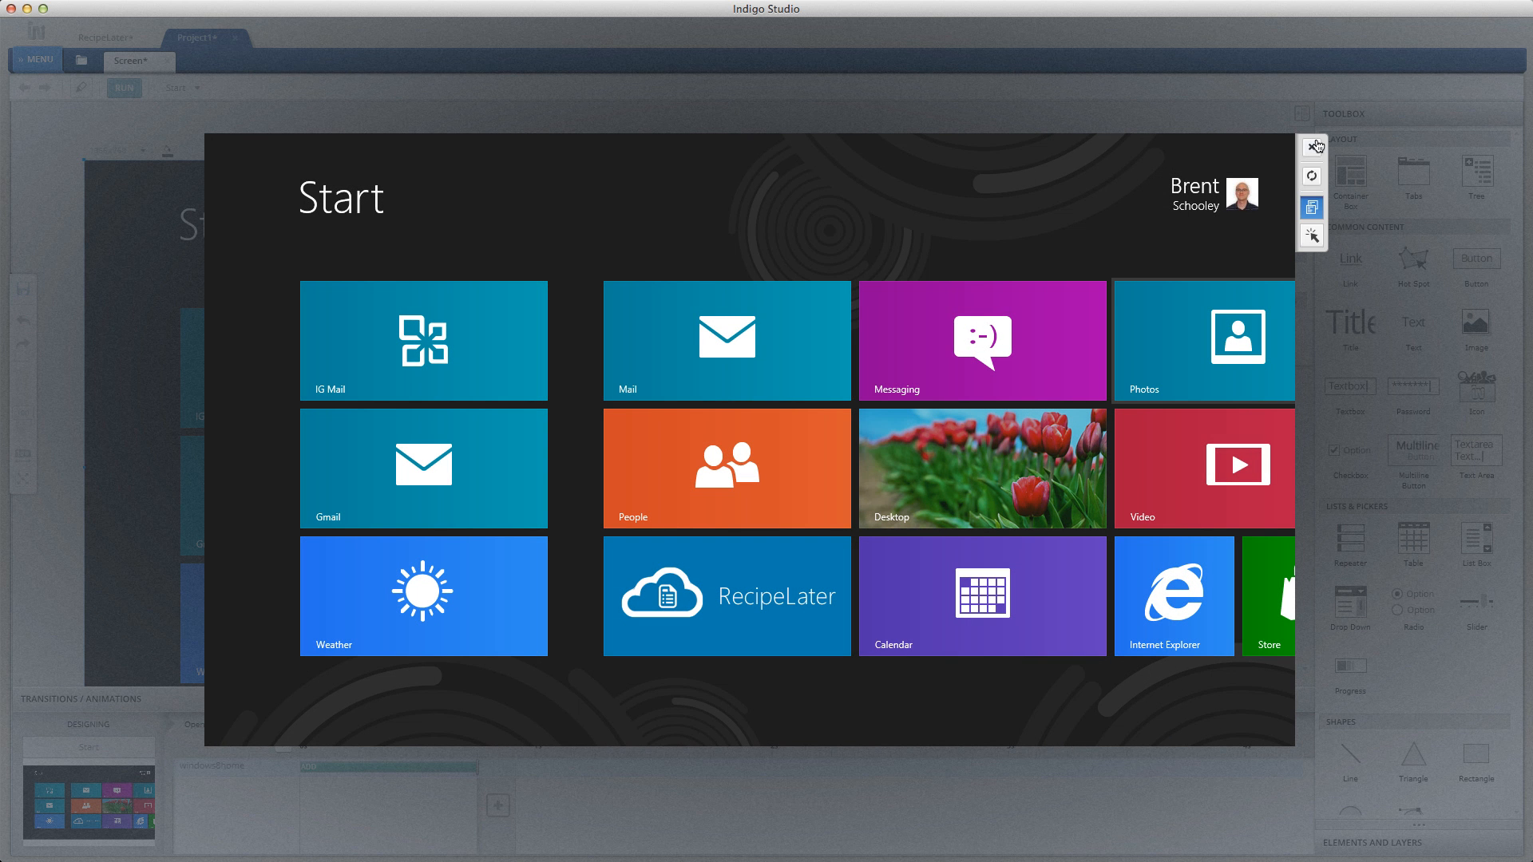
click(1310, 179)
click(1311, 147)
click(1178, 138)
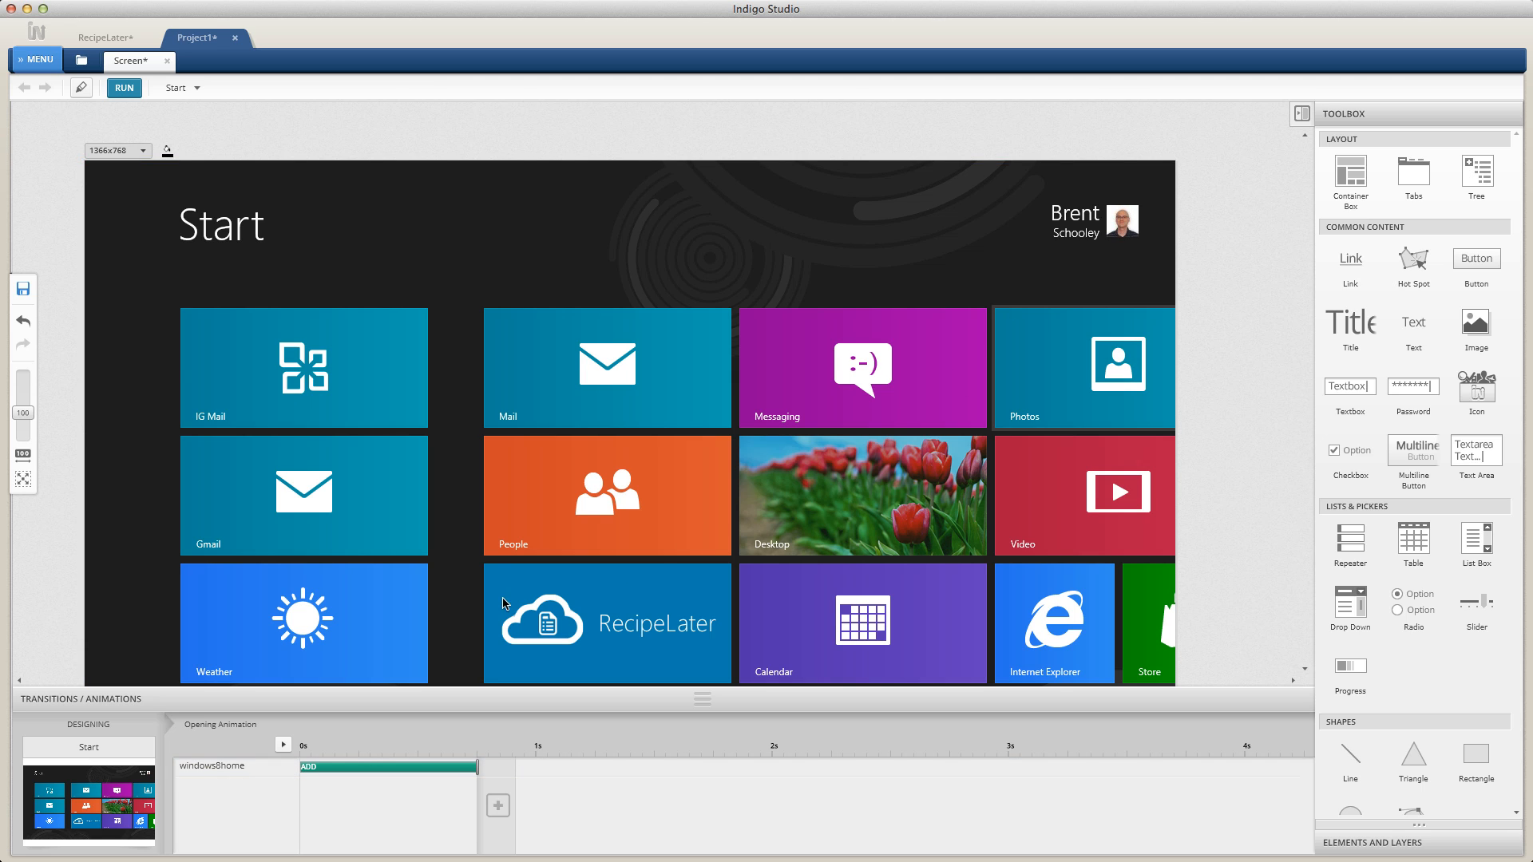
Step: Add a Hot Spot and size it to cover the whole RecipeLater tile
double_click(489, 569)
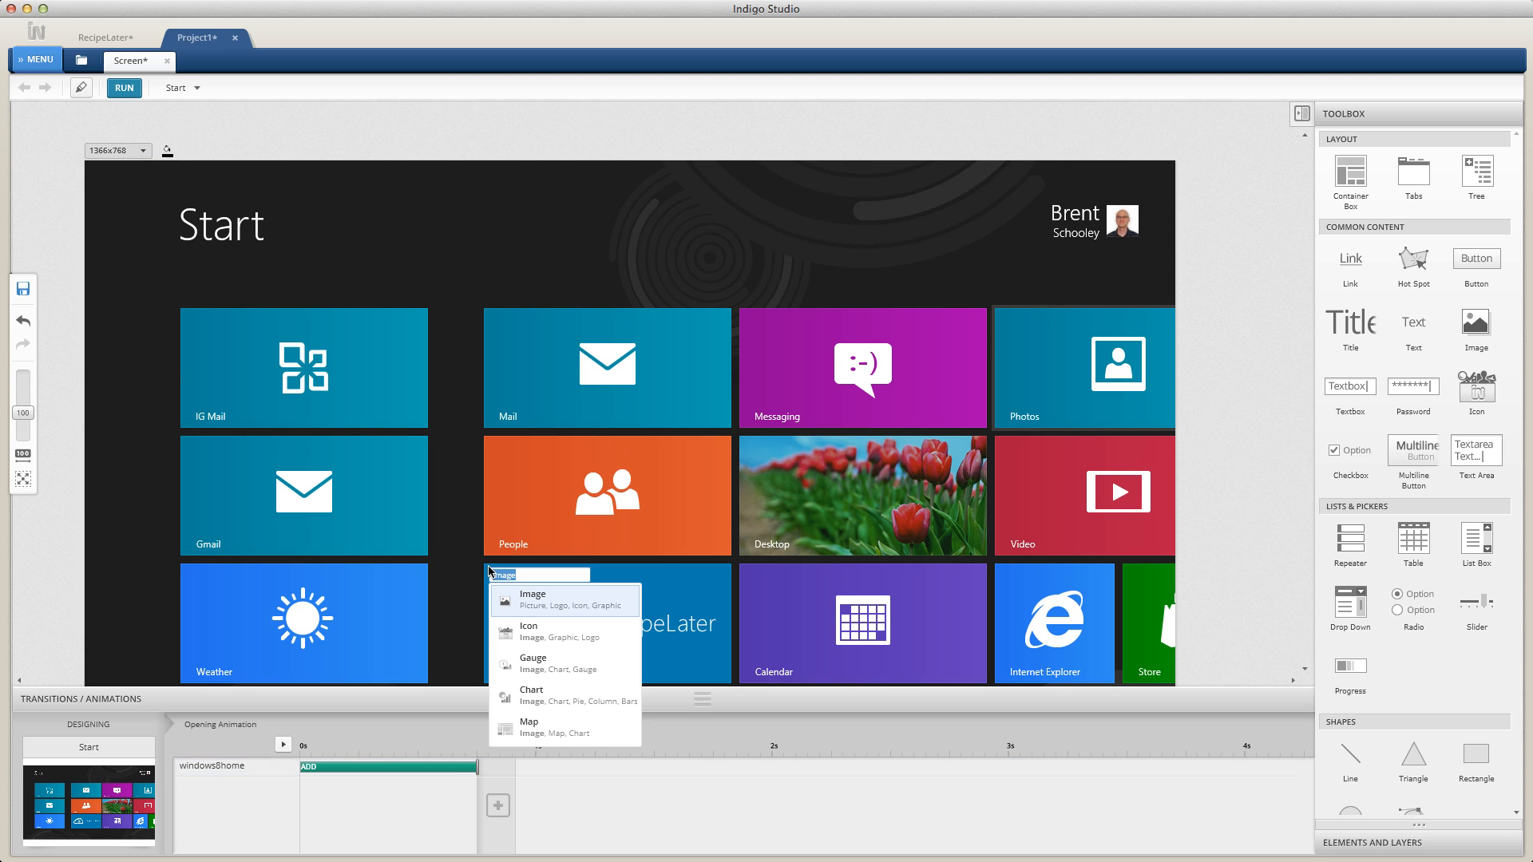
text(hot)
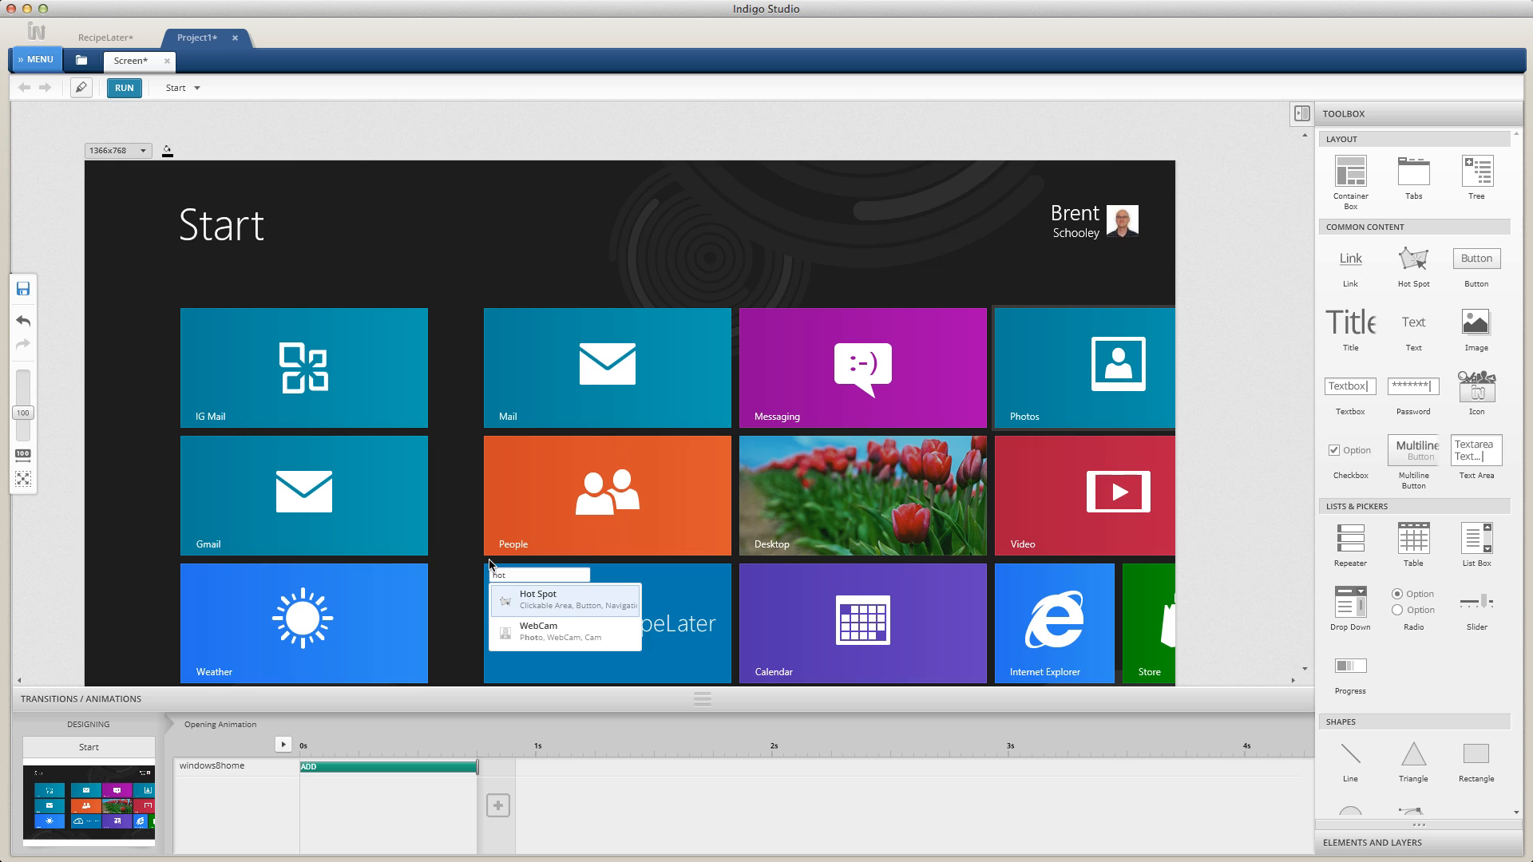
key(Return)
drag(518, 577, 513, 579)
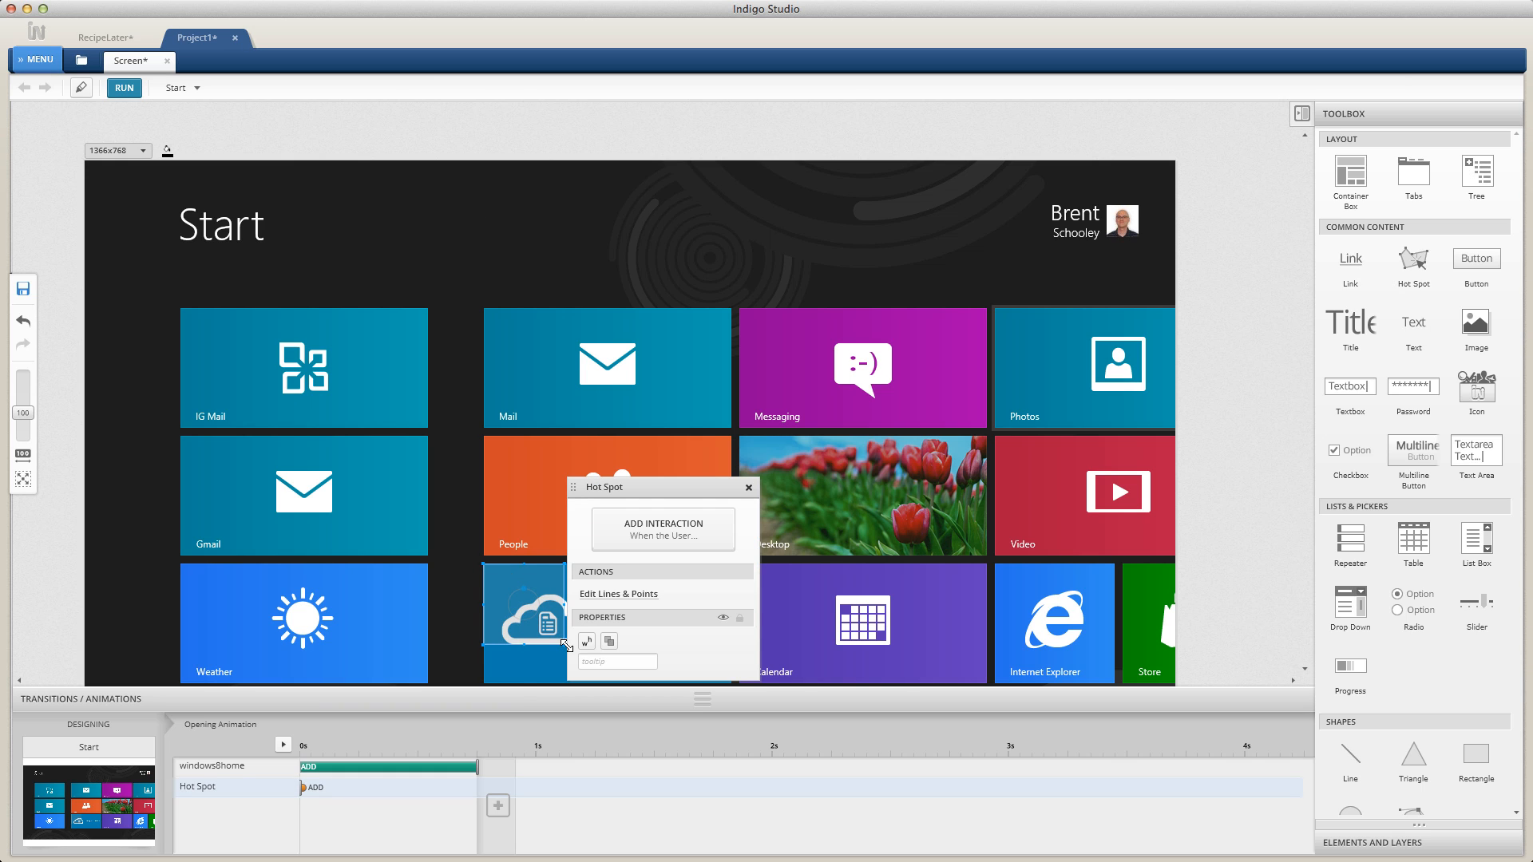
drag(565, 643, 732, 683)
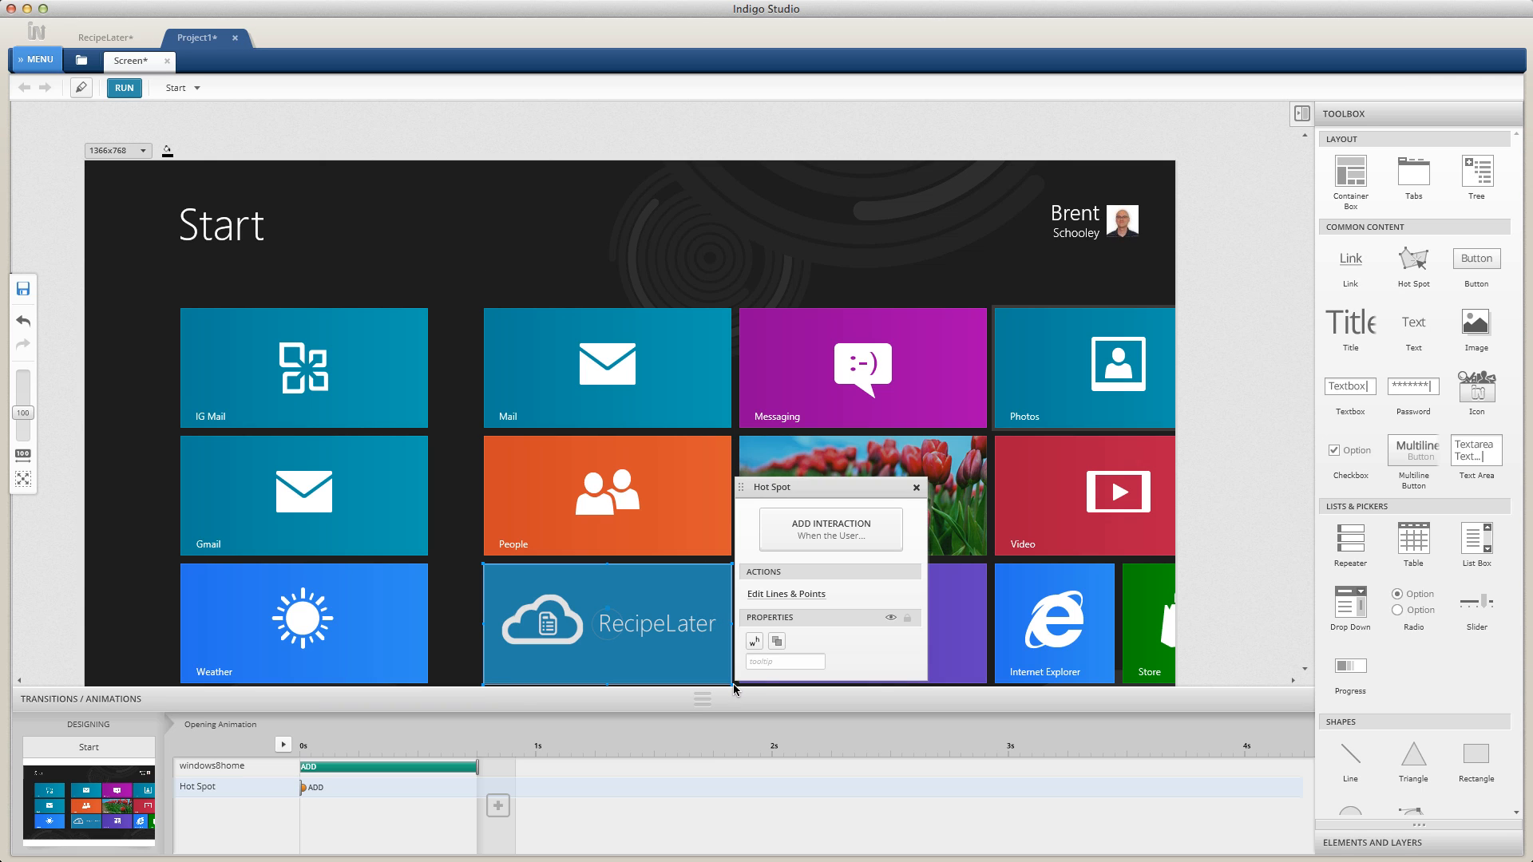
Step: Add a Taps/Clicks interaction to the hot spot that navigates to a new project screen named Splash Screen
click(807, 534)
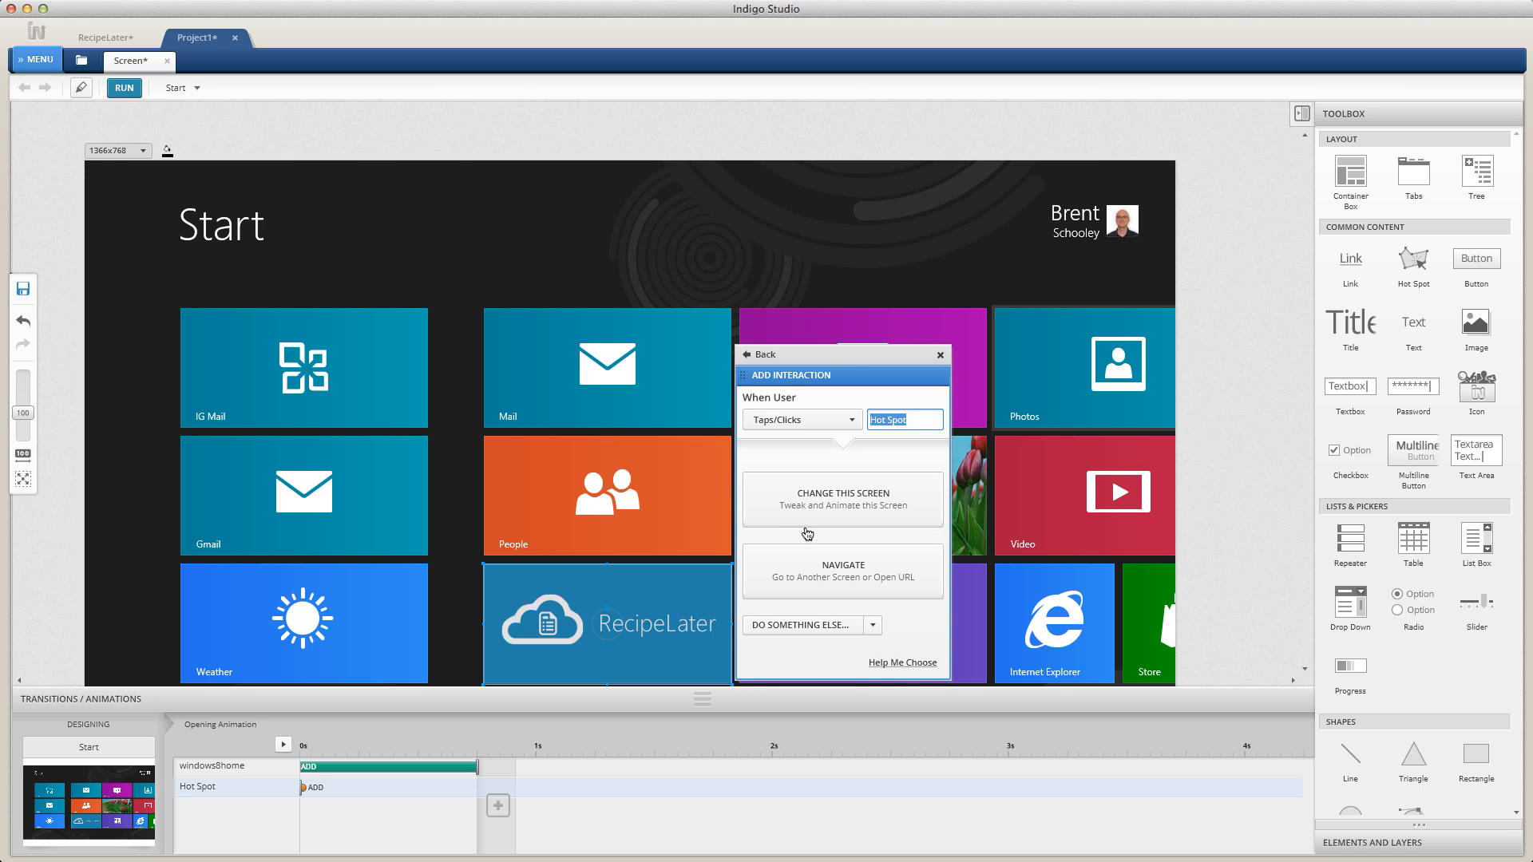
click(823, 581)
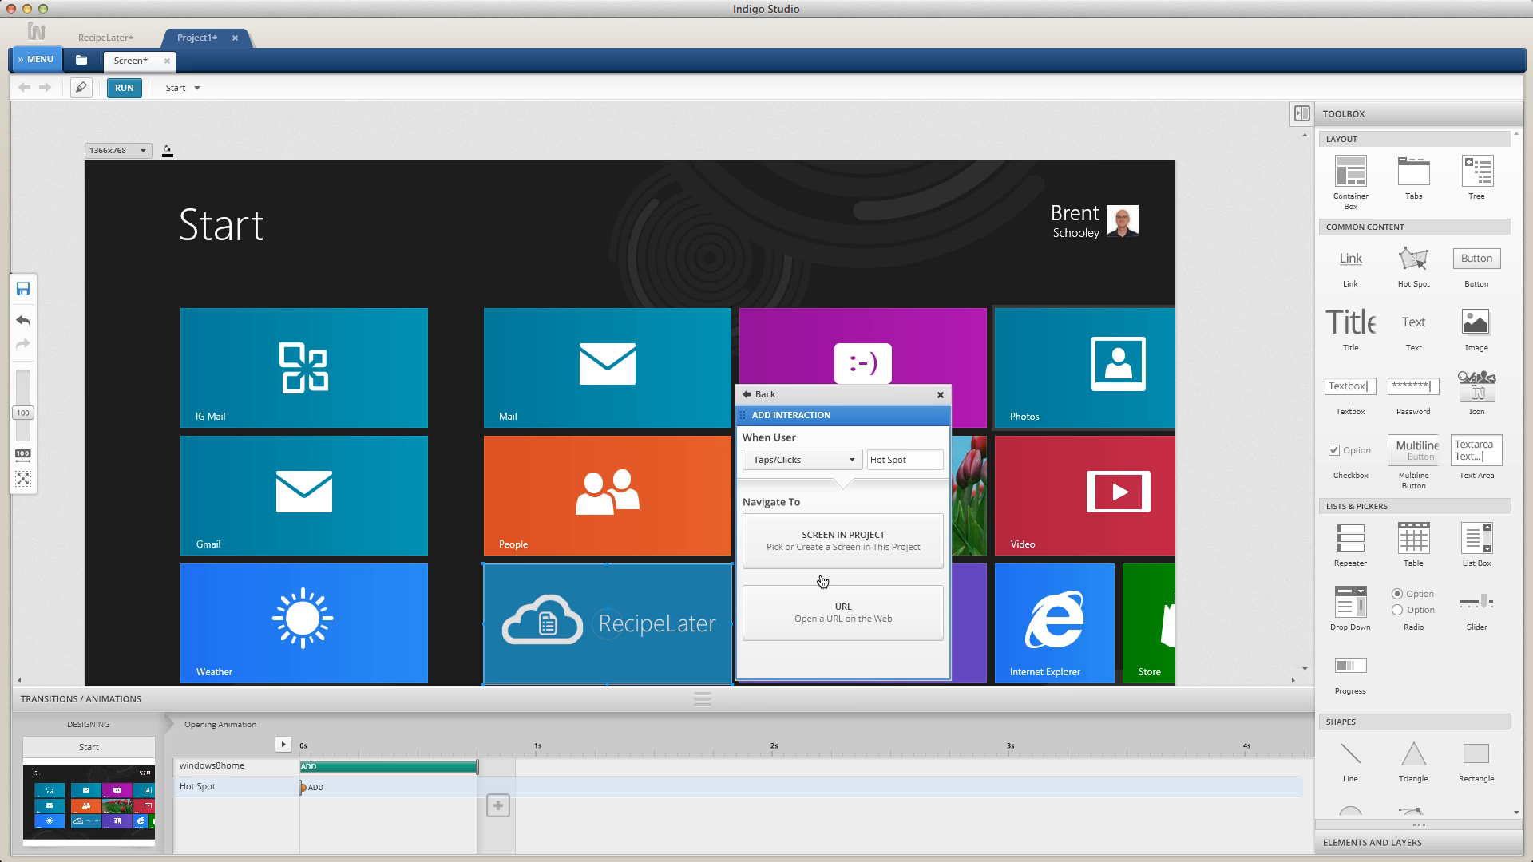
click(829, 545)
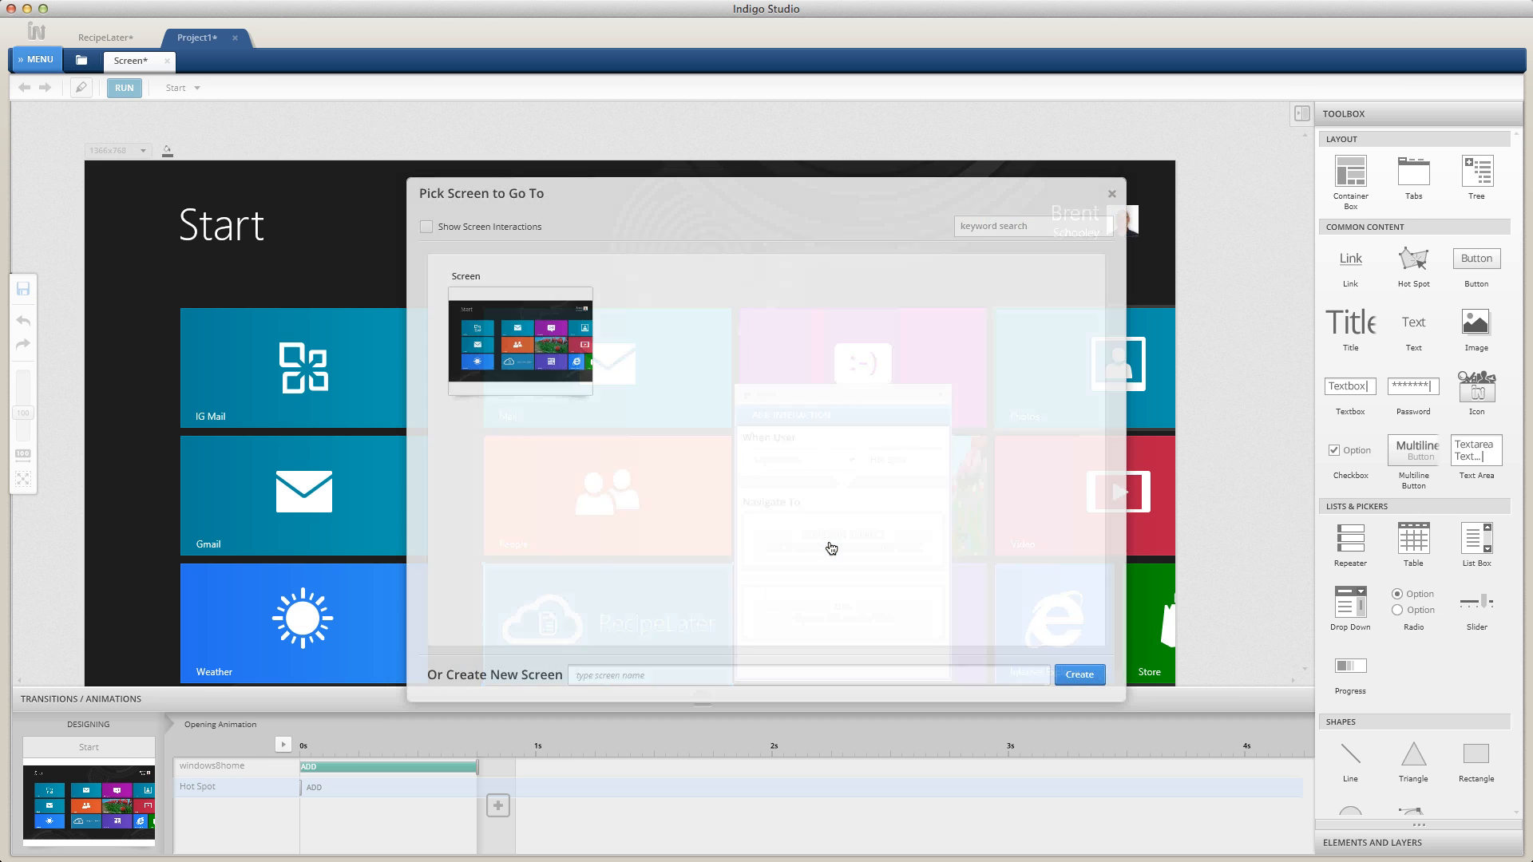
click(630, 673)
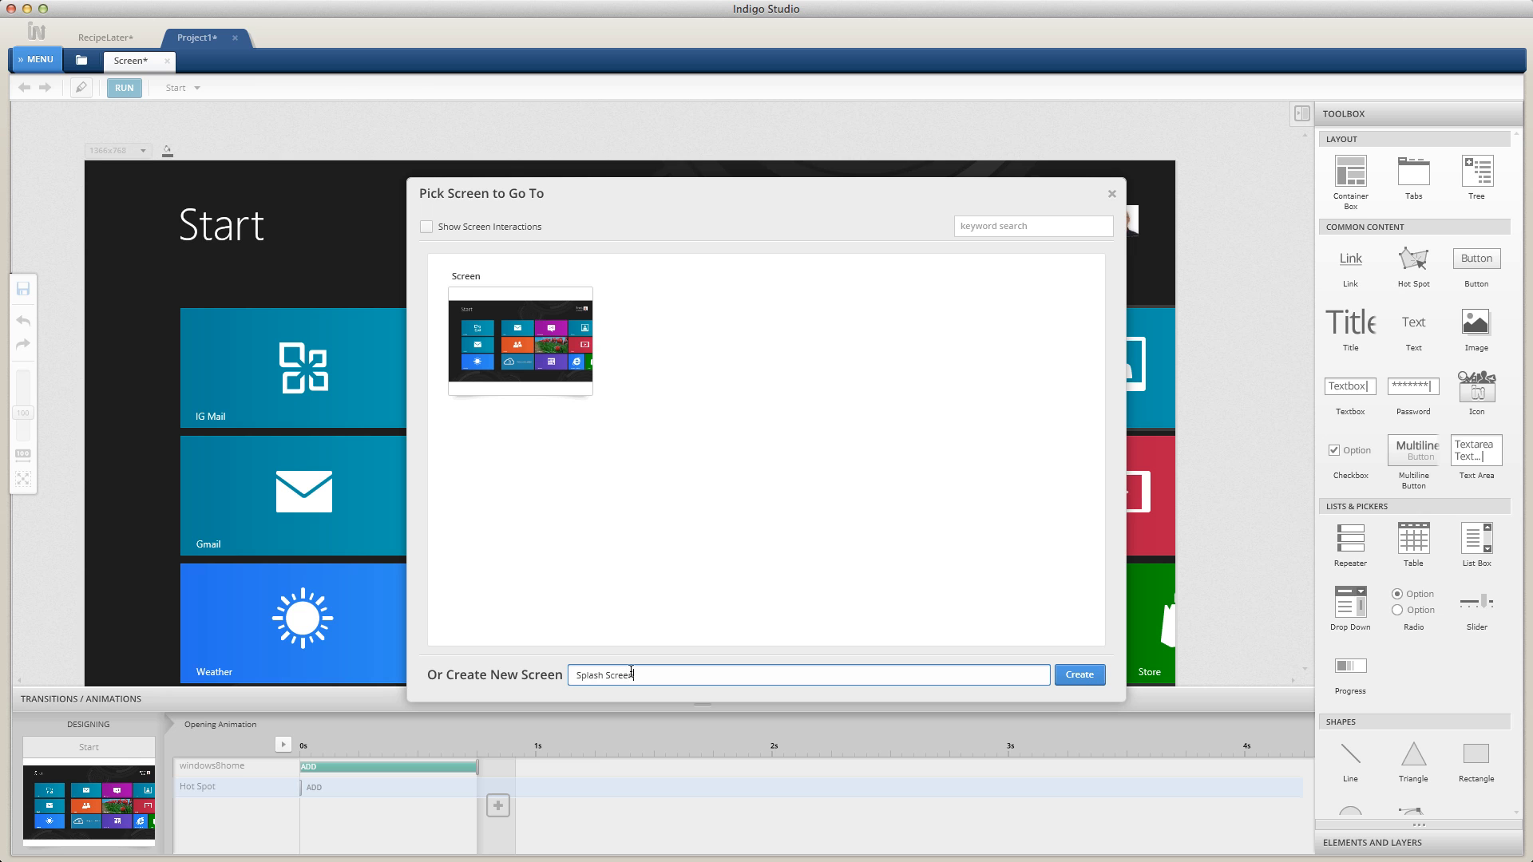
click(1098, 679)
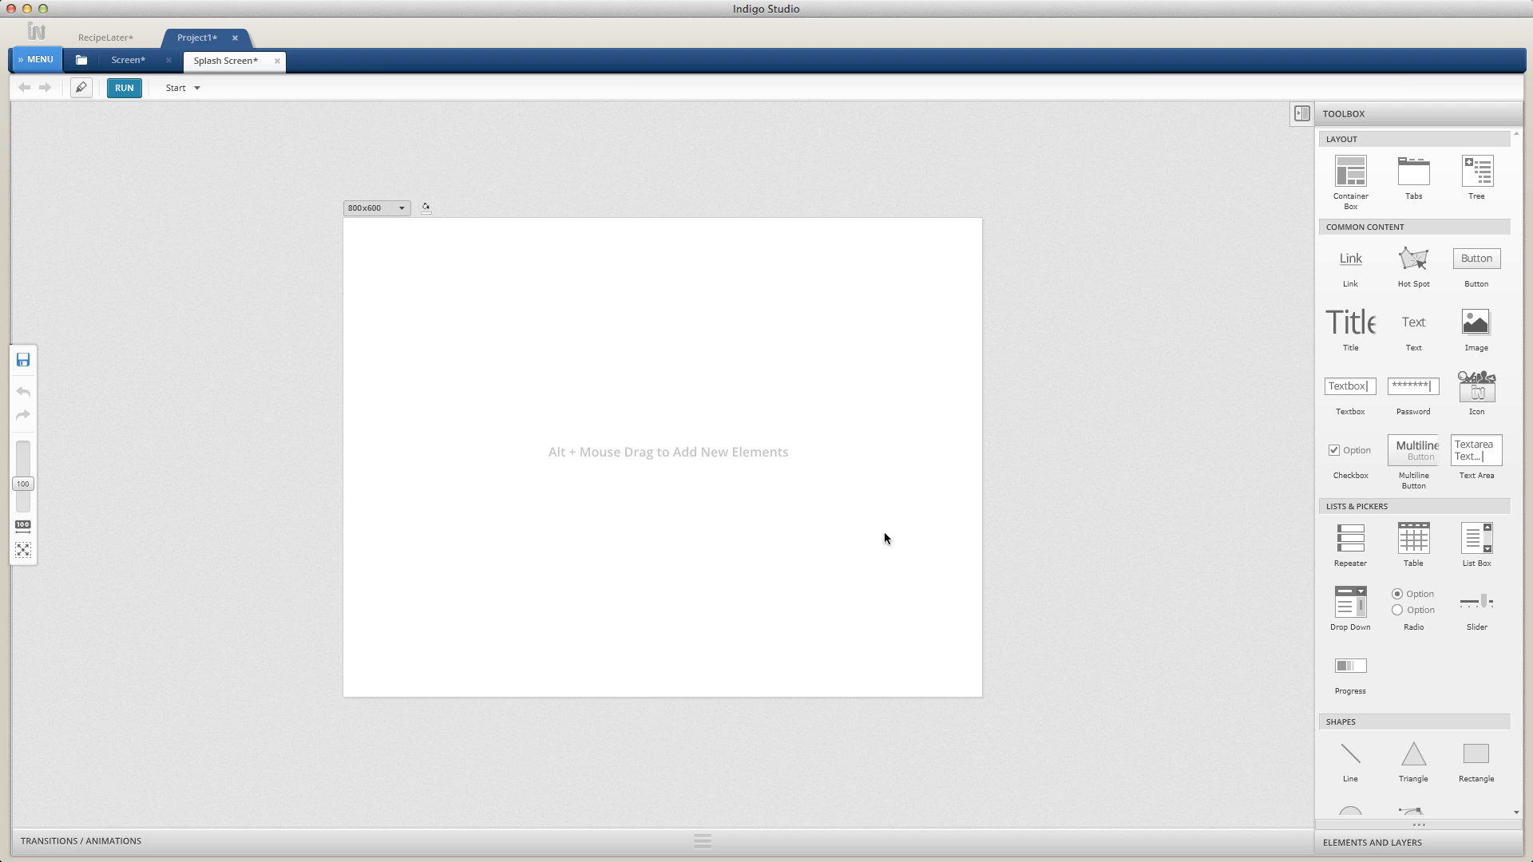
Step: Set the Splash Screen to a custom size of 1366 wide by 768 high
click(399, 209)
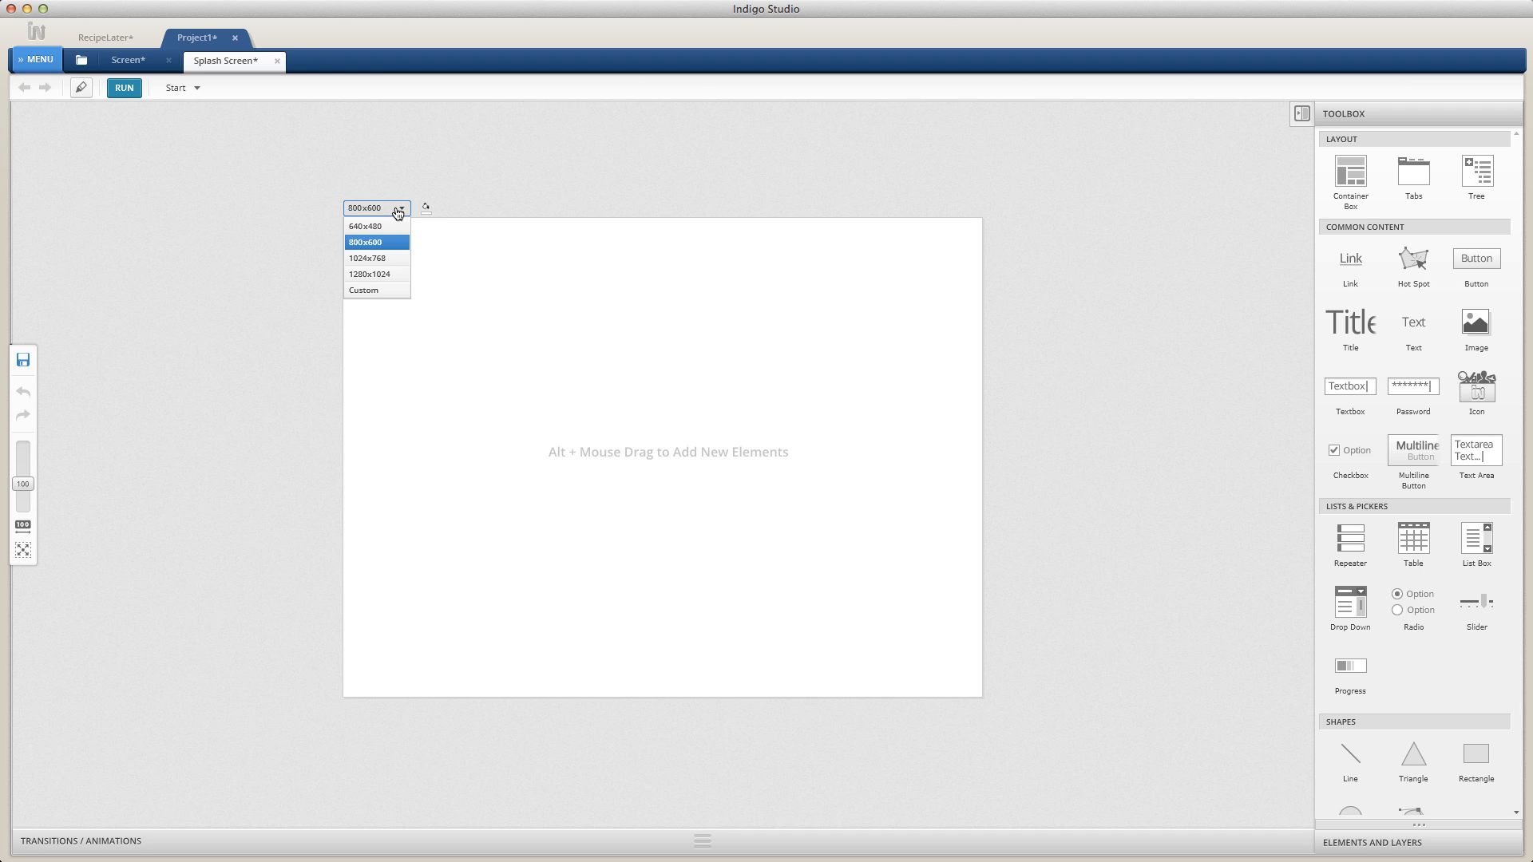
click(375, 290)
text(1366)
key(Tab)
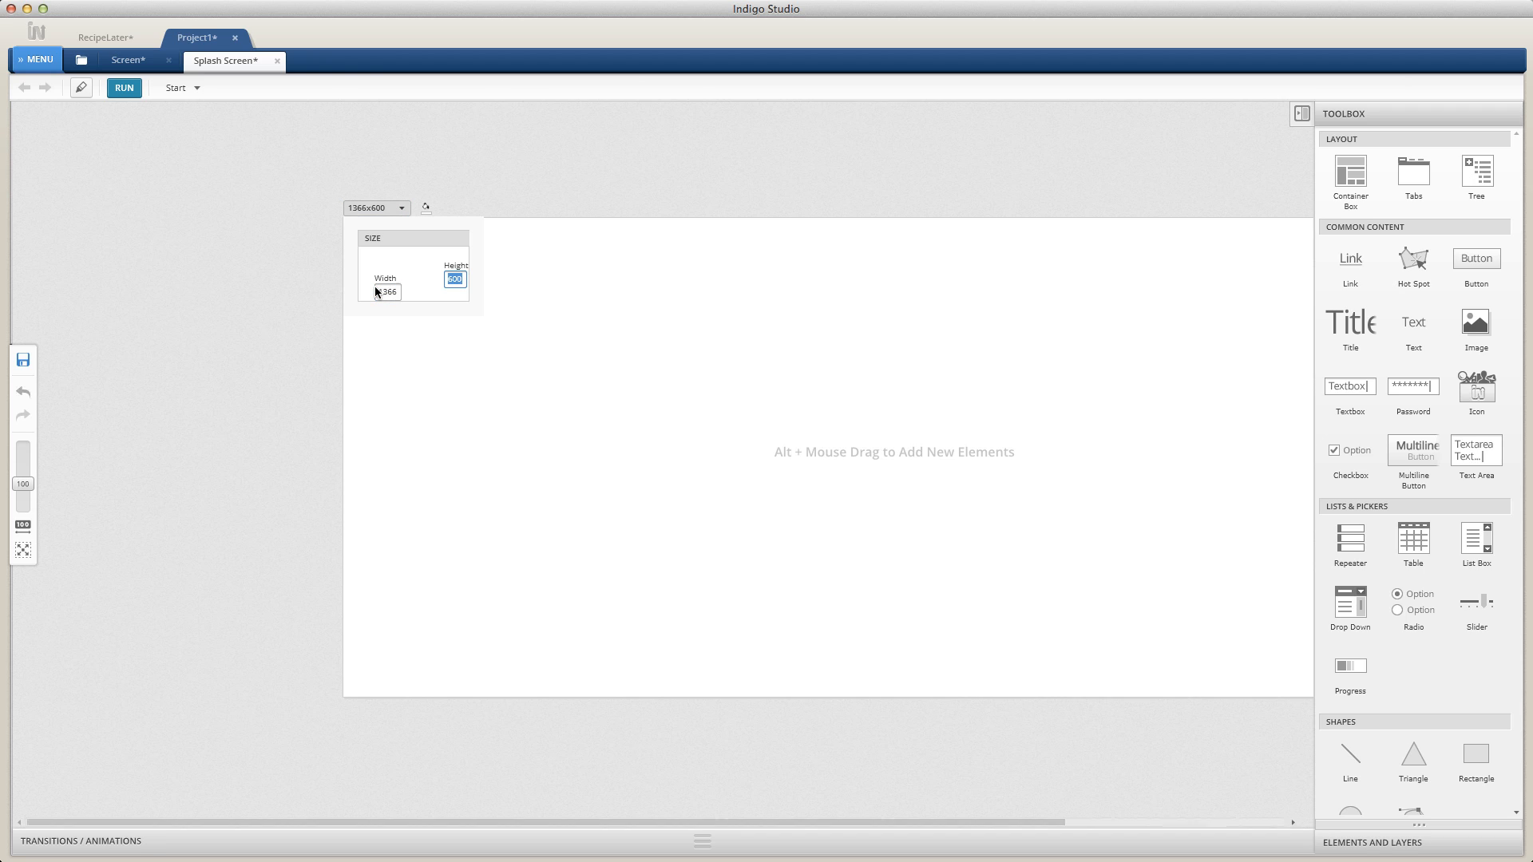
text(768)
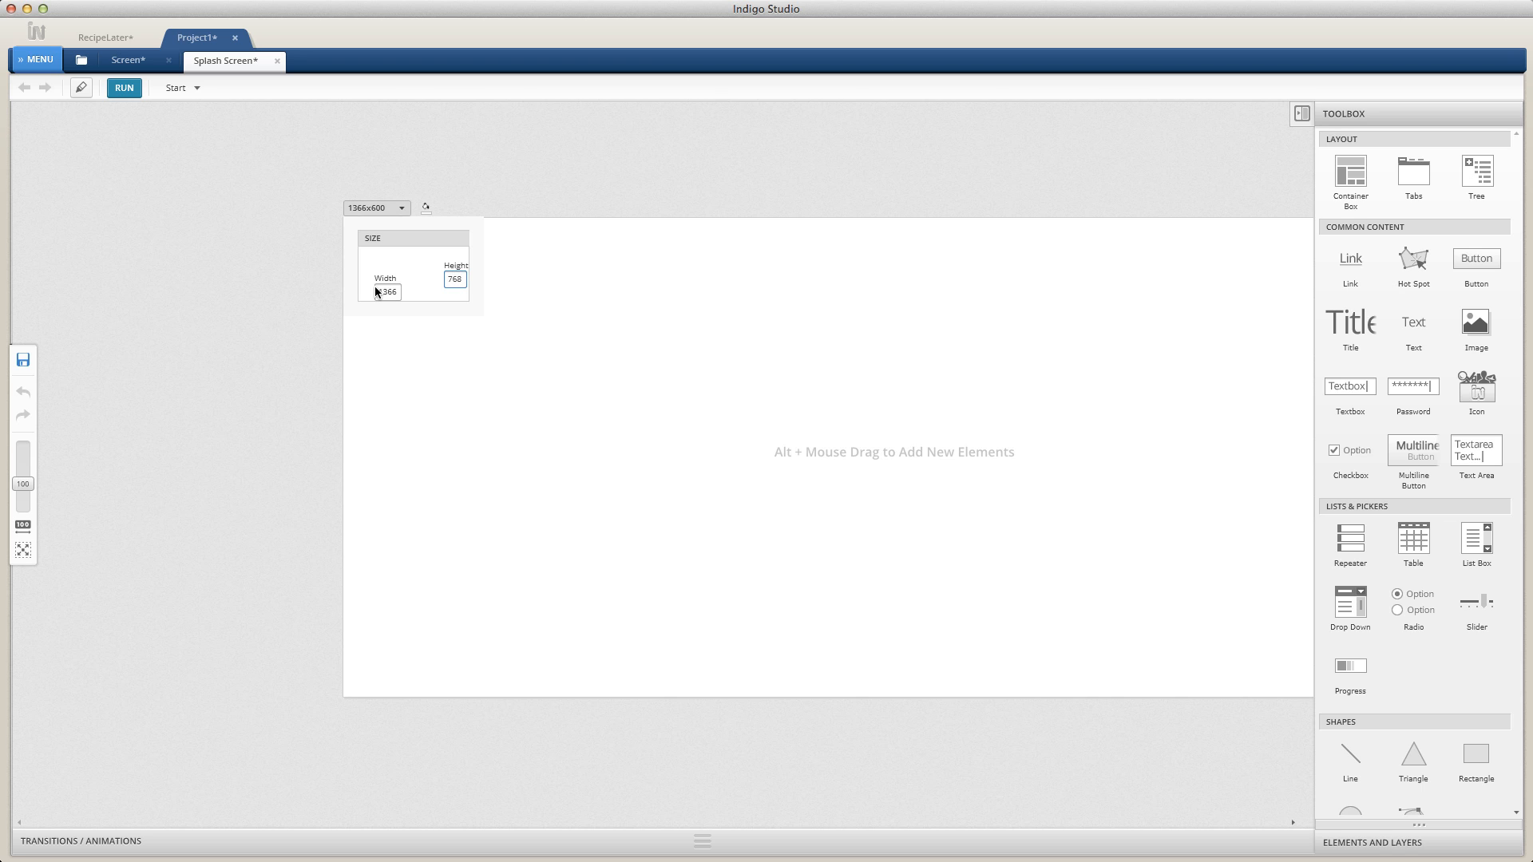
key(Return)
click(277, 327)
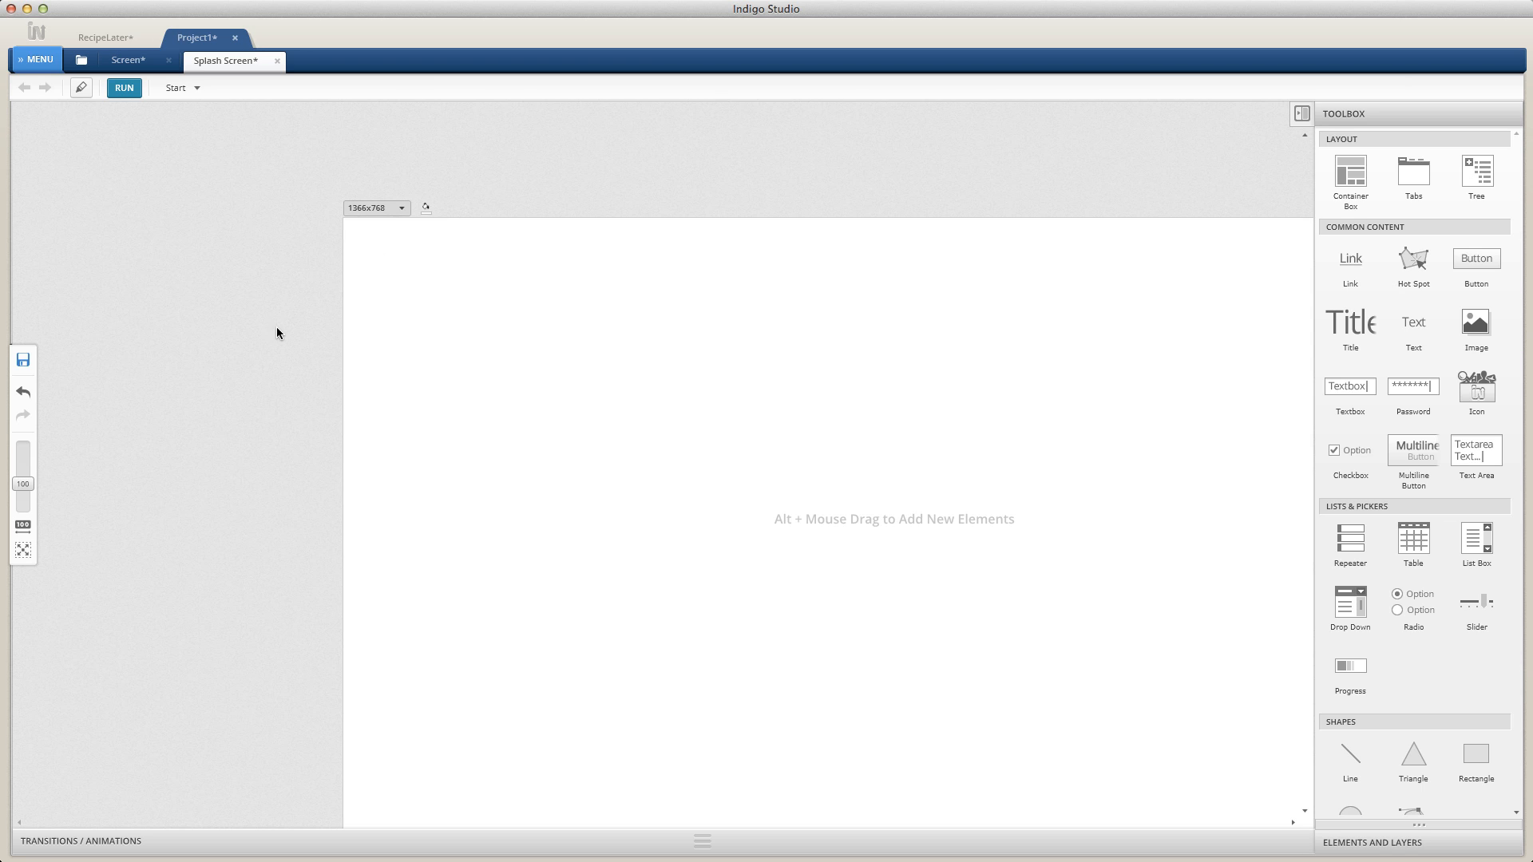
Step: Fill the Splash Screen's background with the medium blue #417BAD
drag(295, 338, 51, 302)
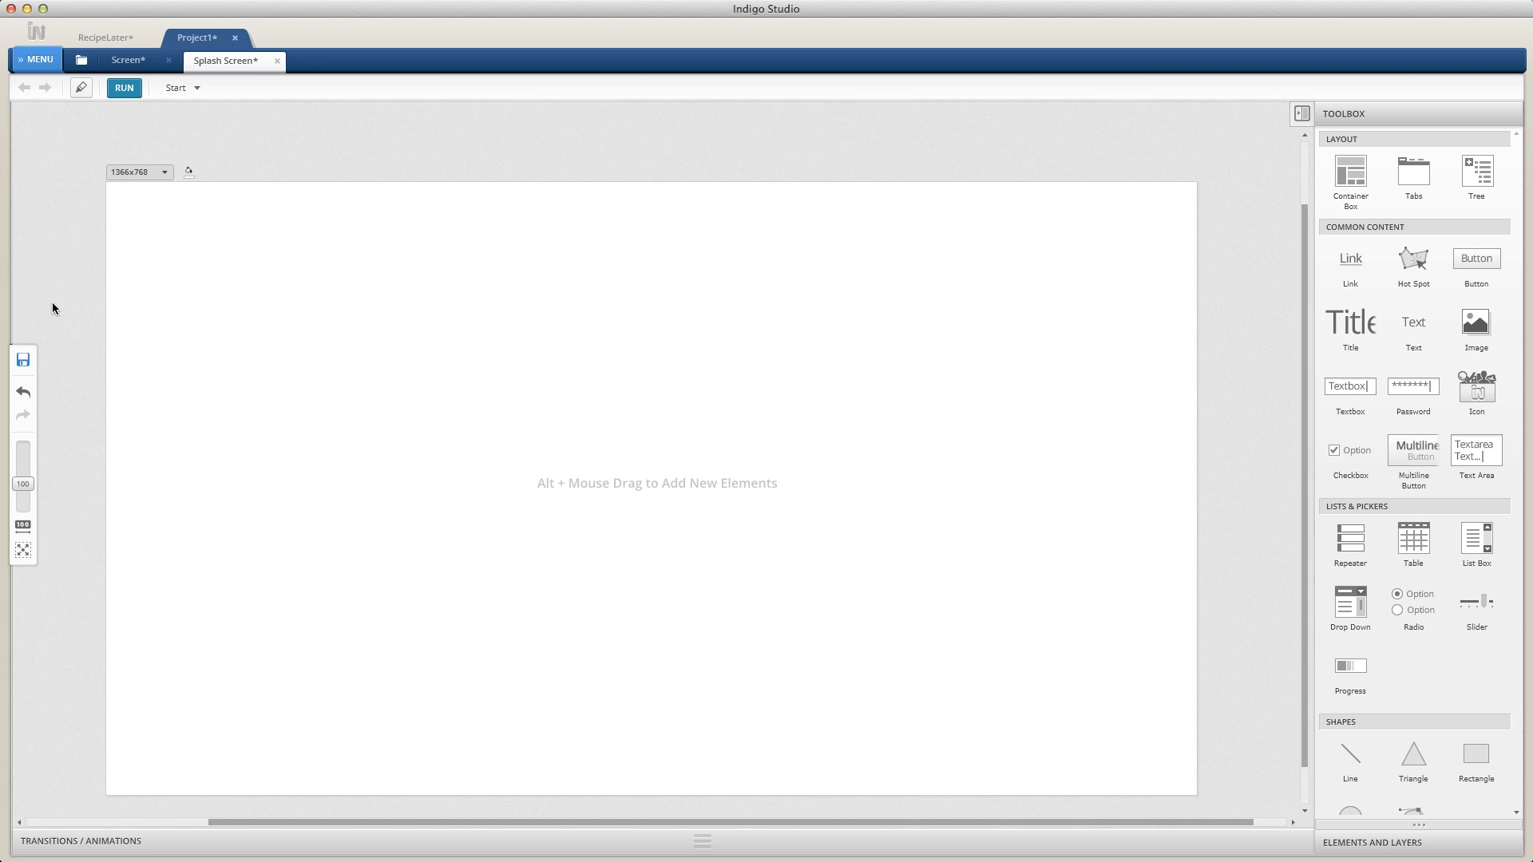
click(190, 173)
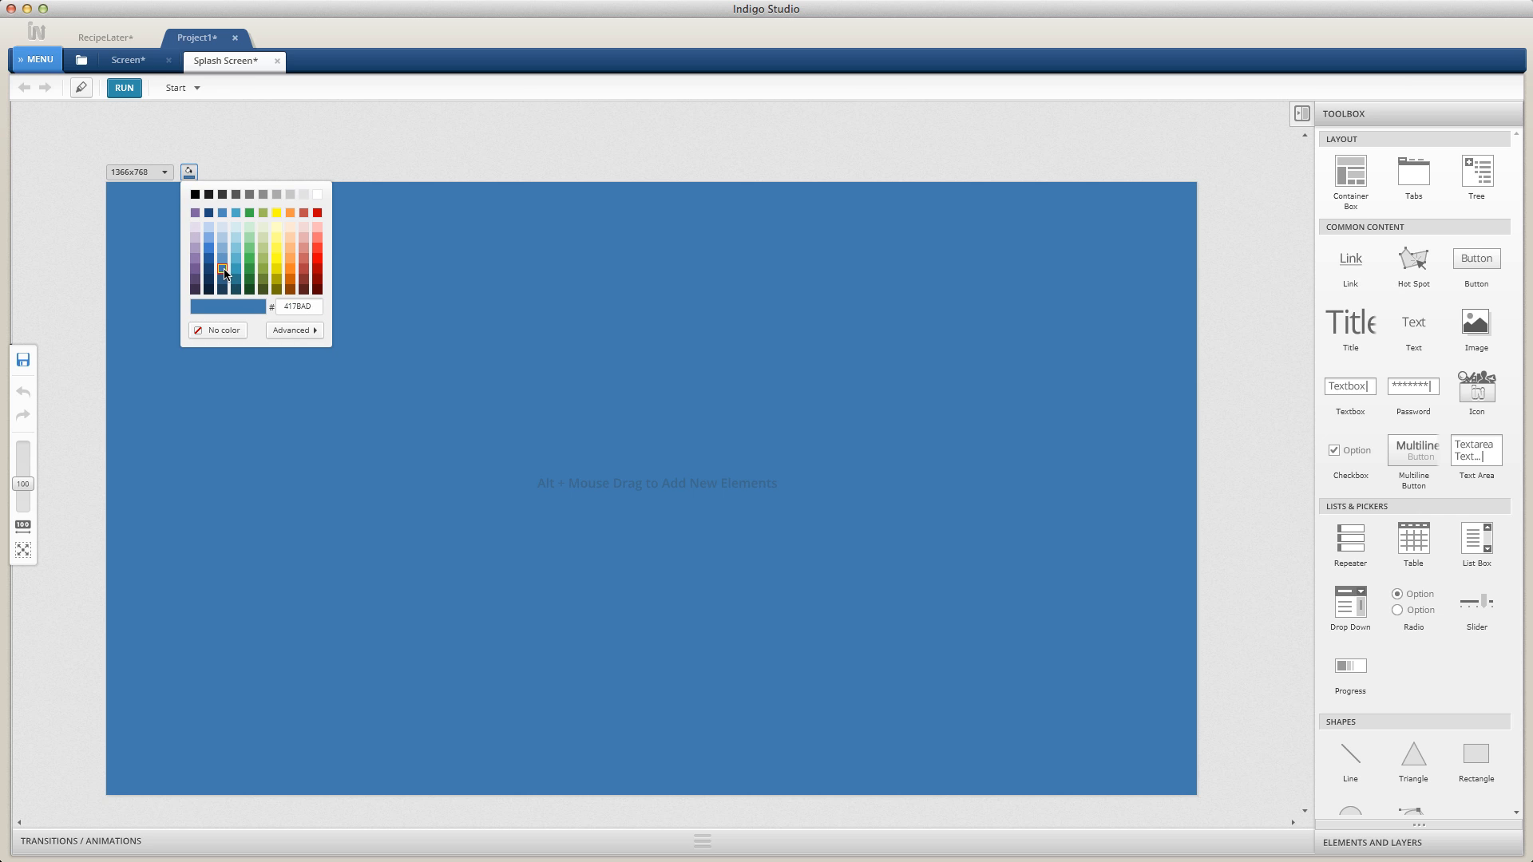
click(223, 270)
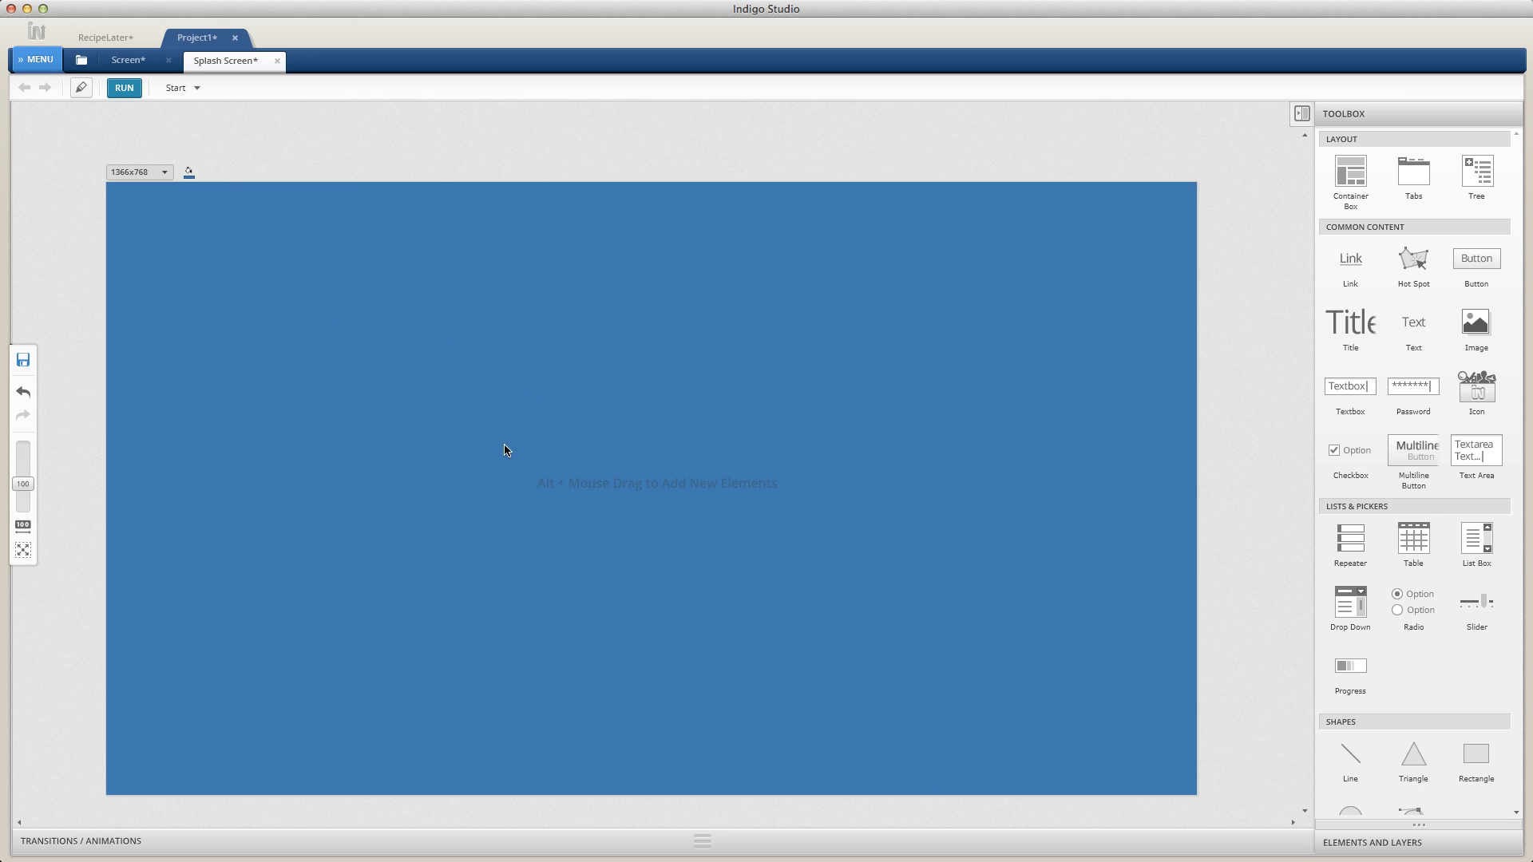
Step: Add a Title near the middle of the splash screen, colour its text white and make it read RecipeLater
double_click(564, 462)
text(tit)
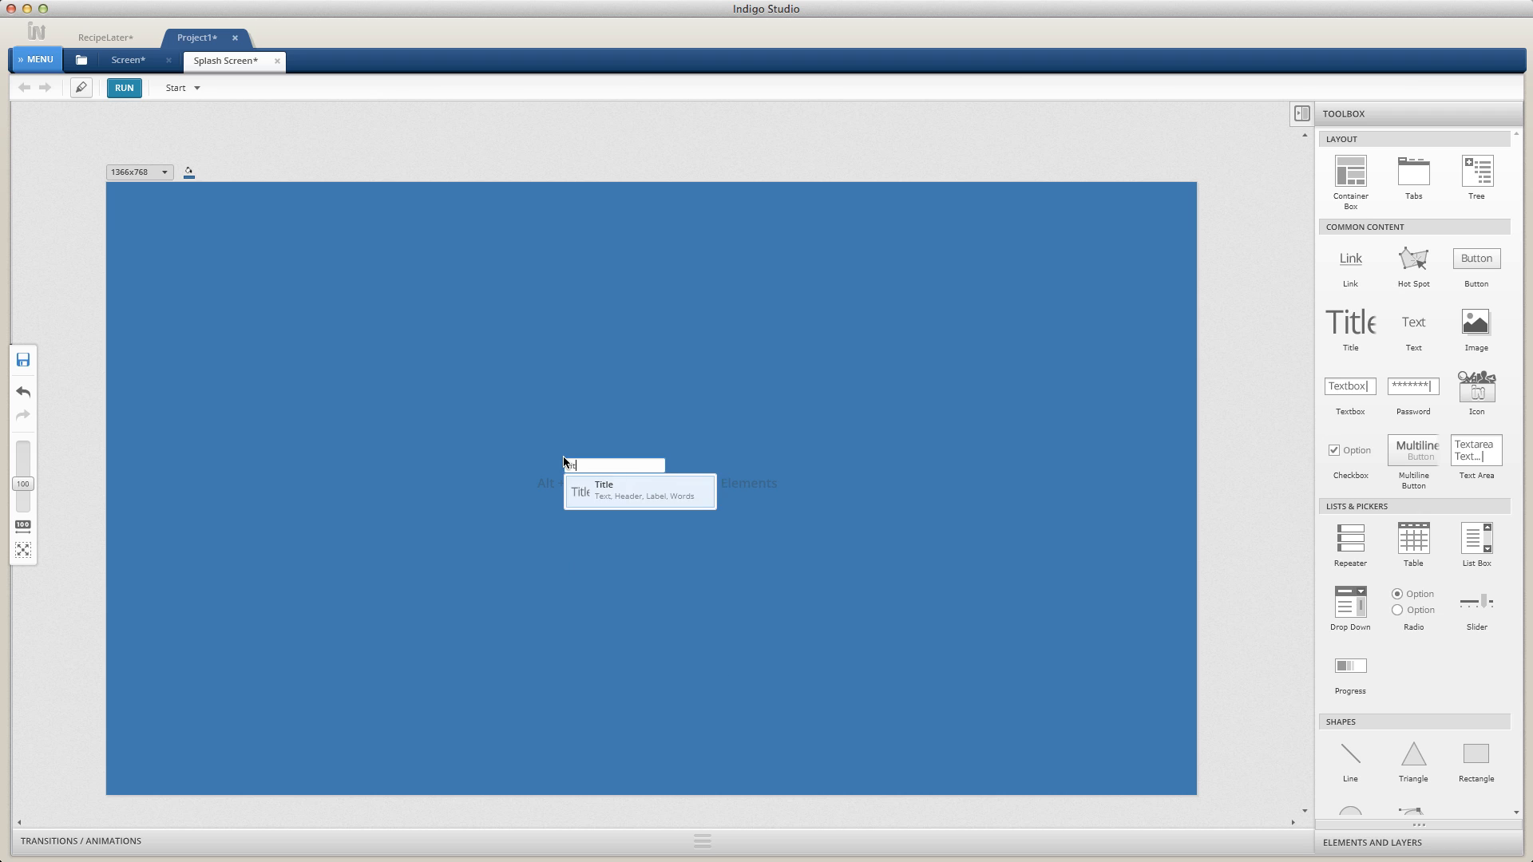
key(Return)
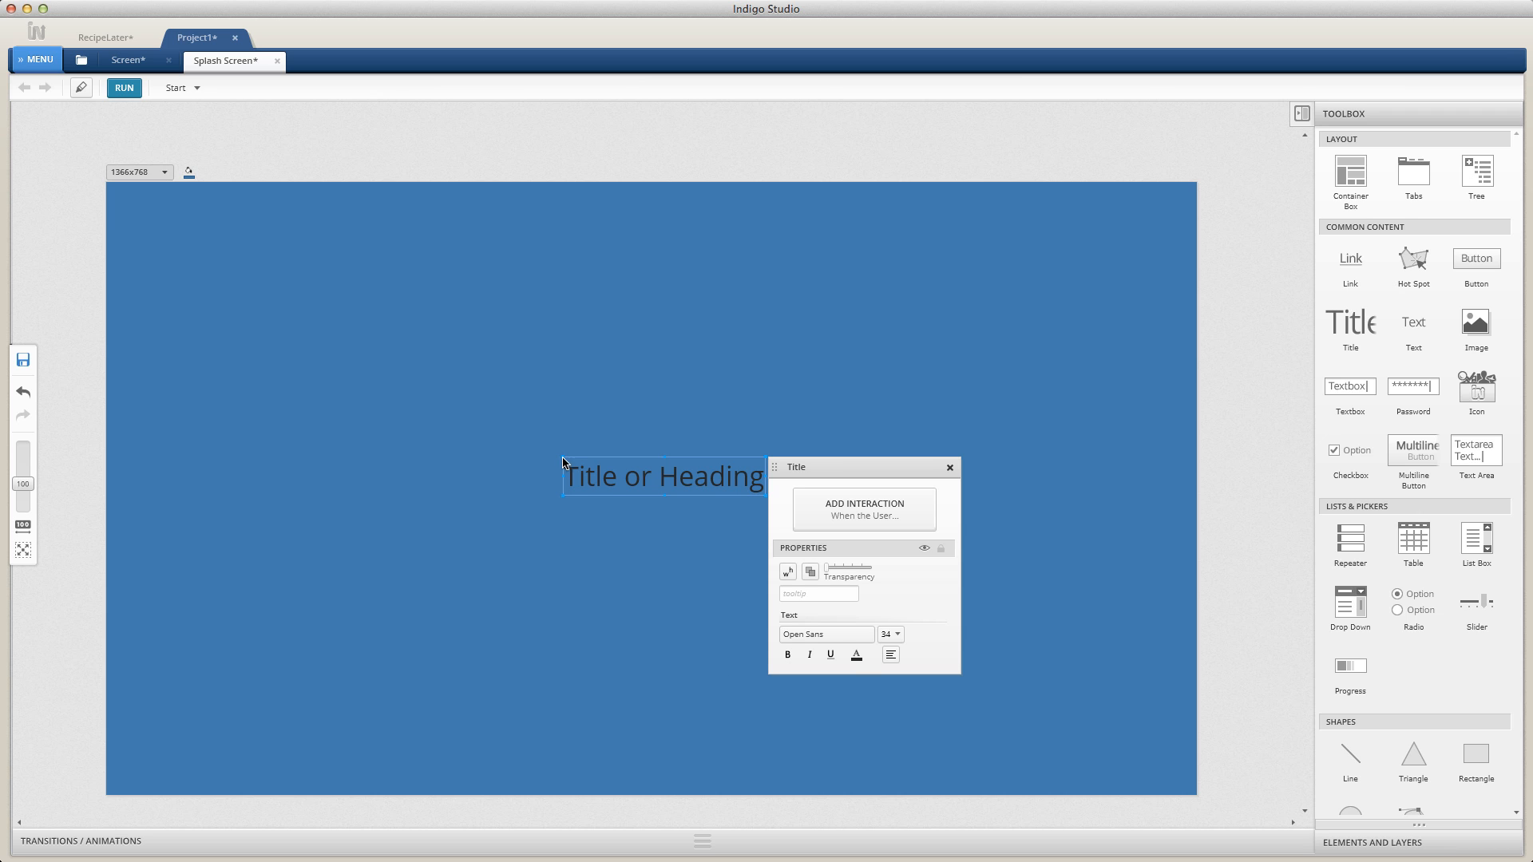
click(856, 655)
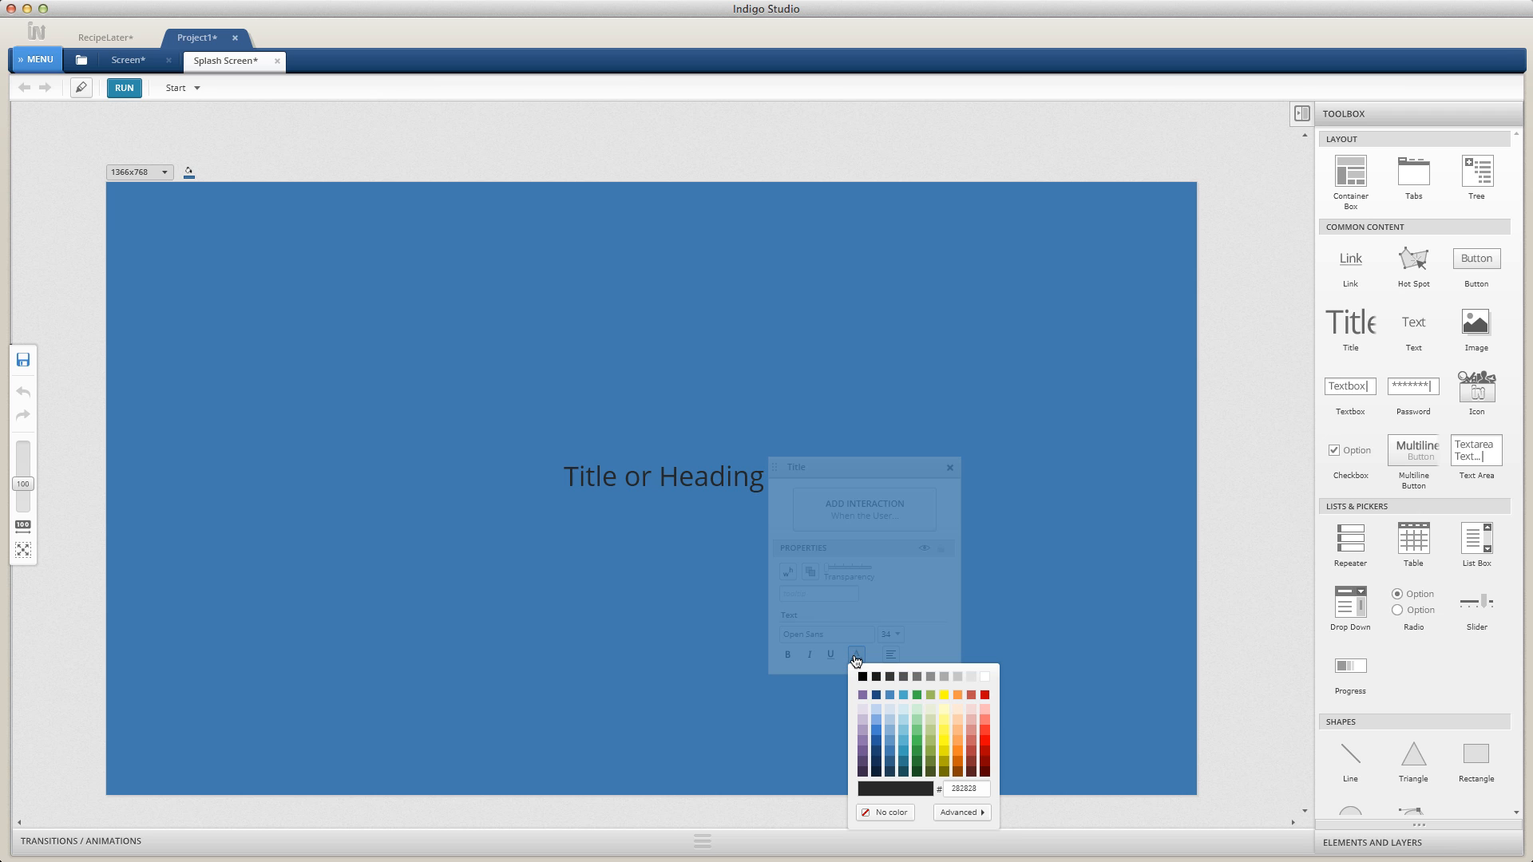
click(985, 678)
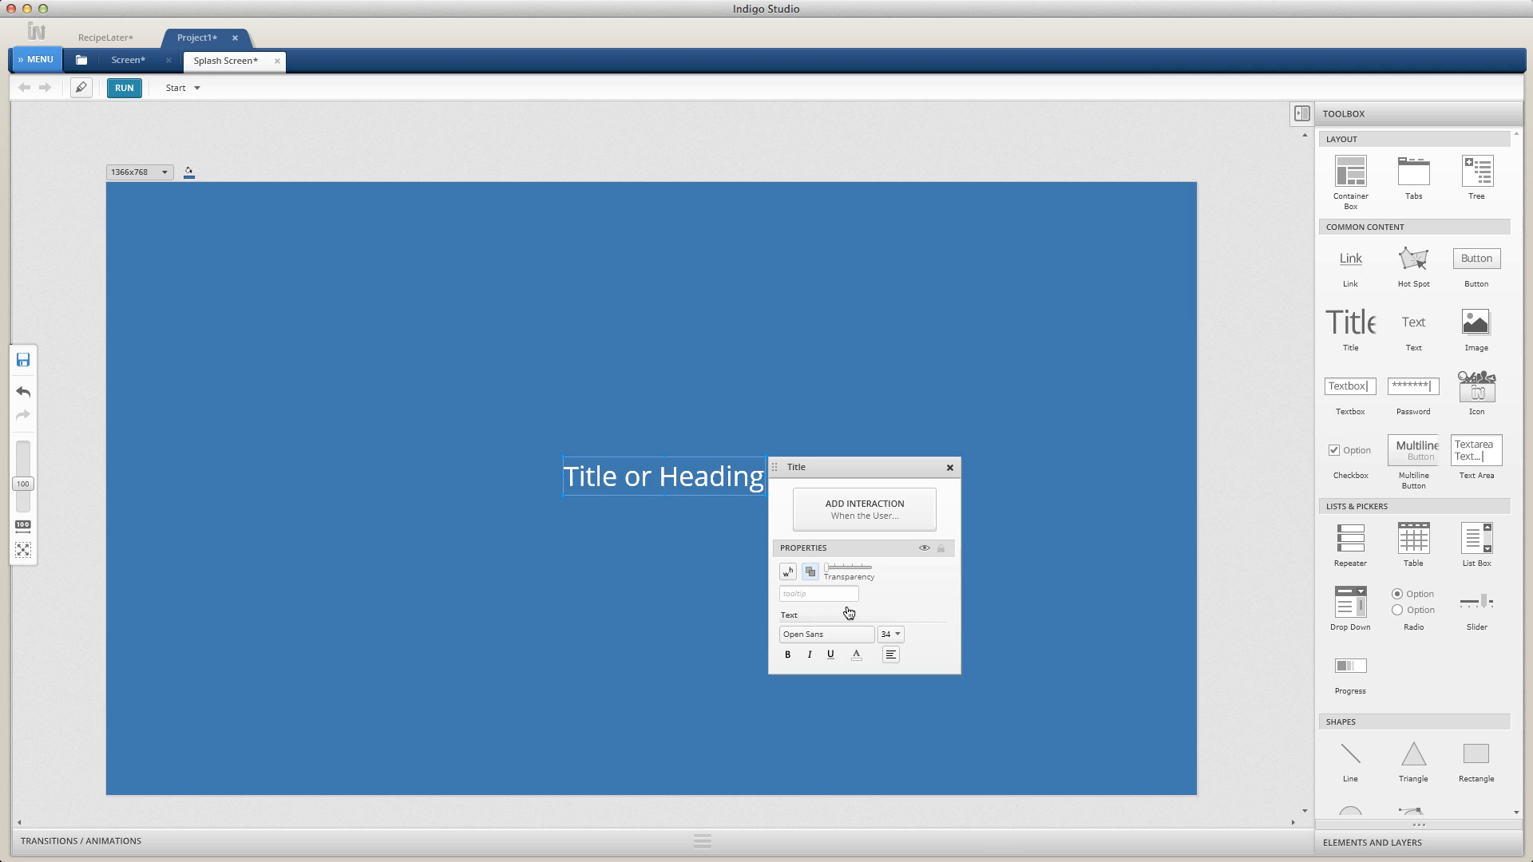
double_click(689, 488)
text(R)
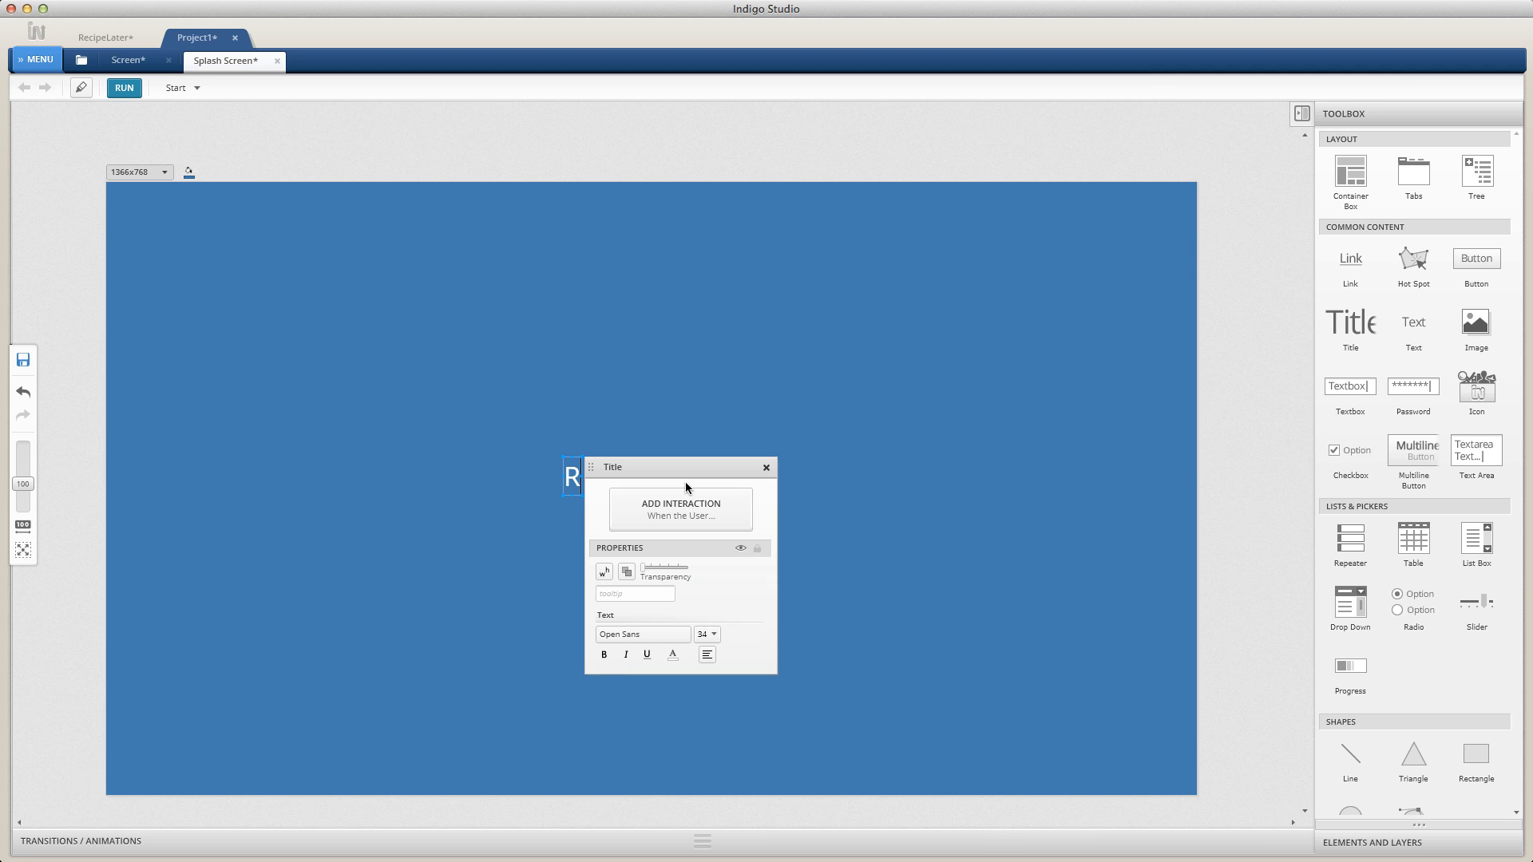
text(ecipeLater)
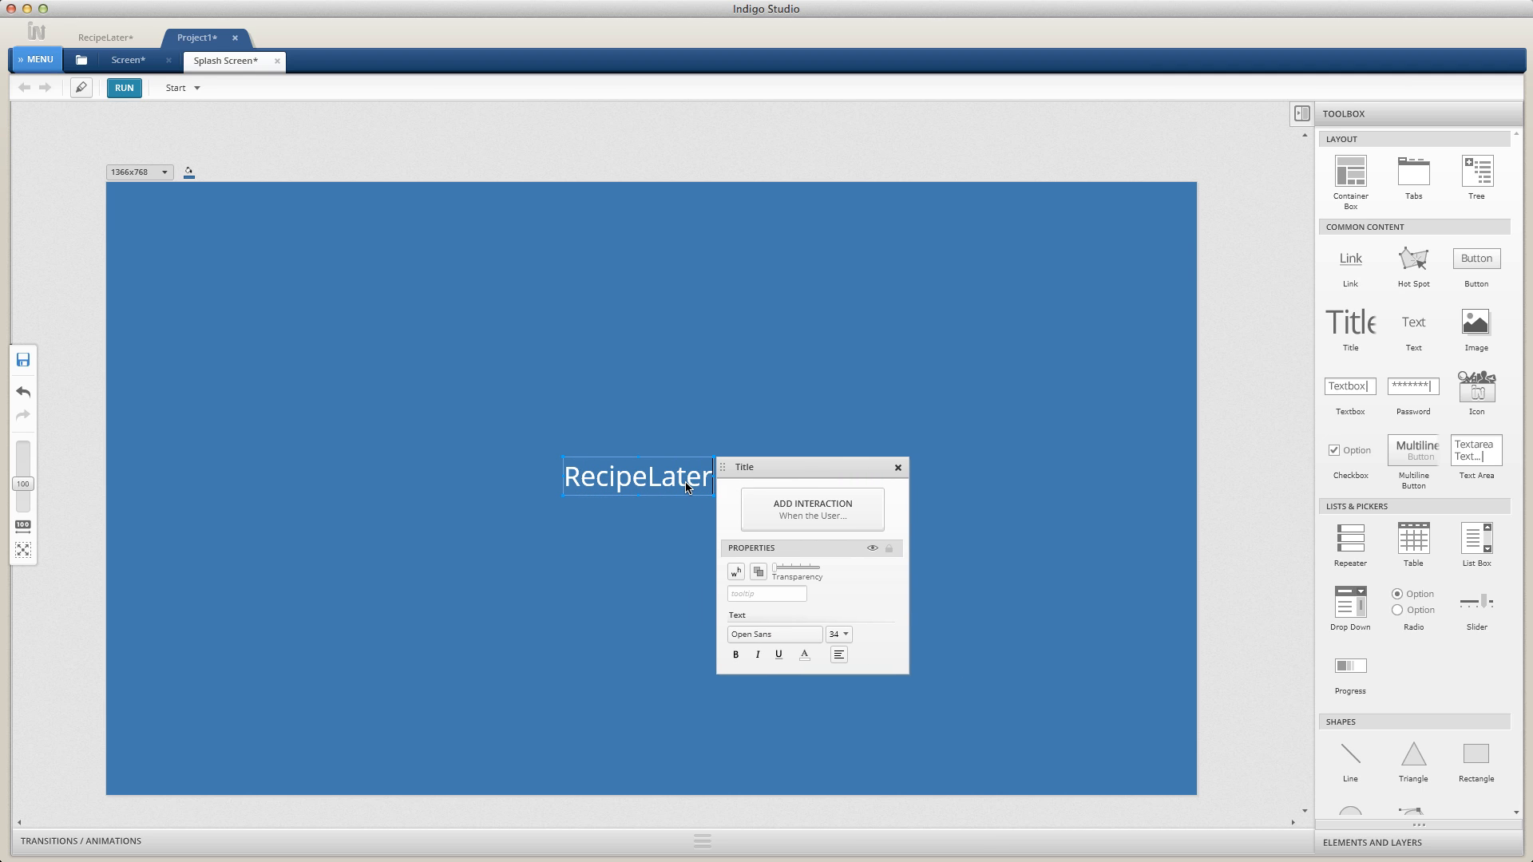
Step: Set the RecipeLater title's font size to 48 and move it slightly up and right, just right of the screen's centre
click(838, 634)
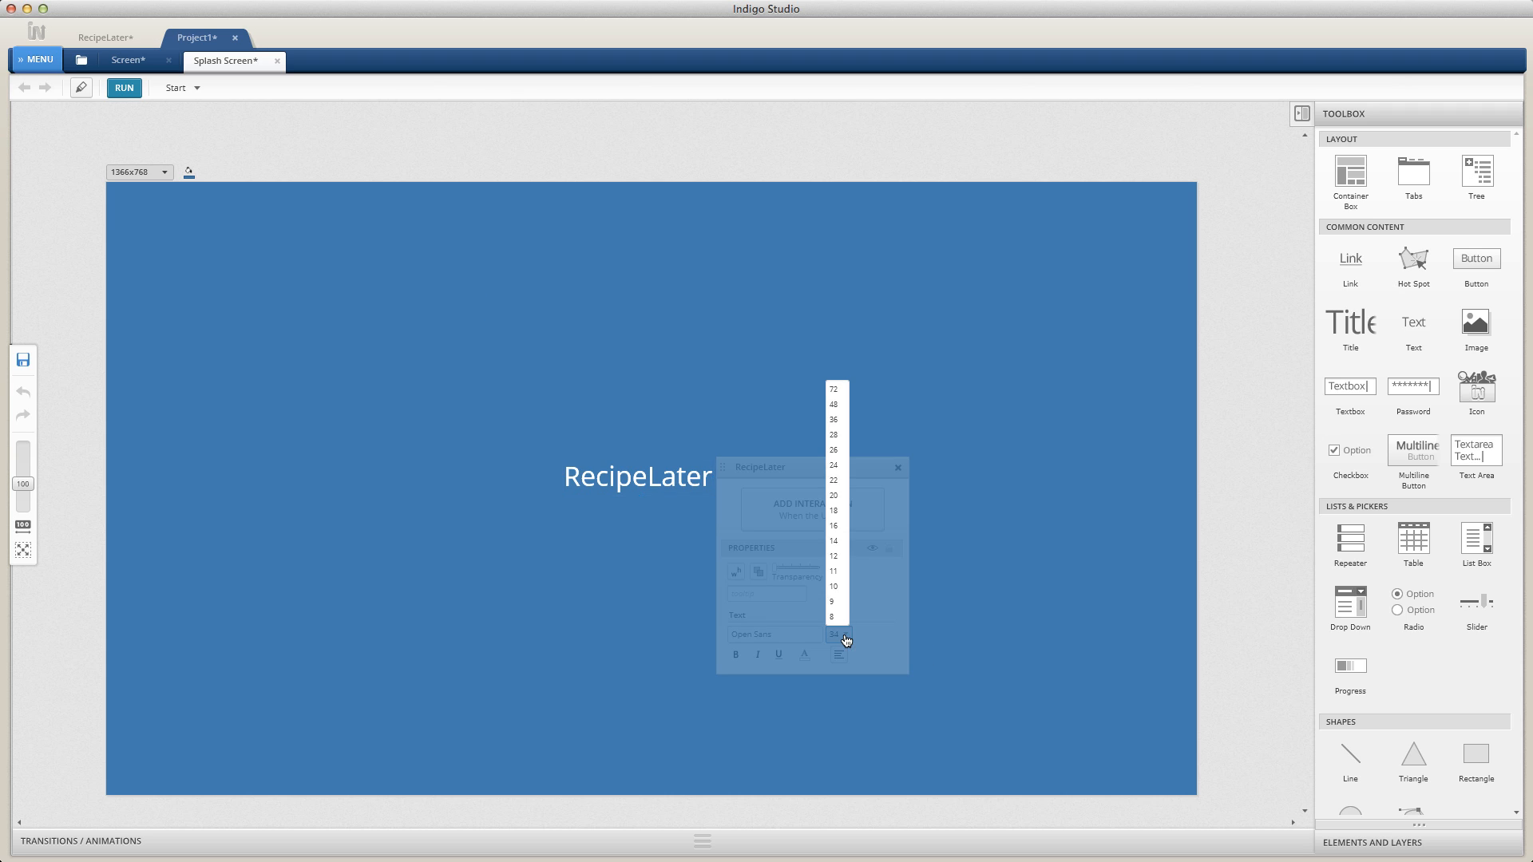
click(840, 405)
click(838, 404)
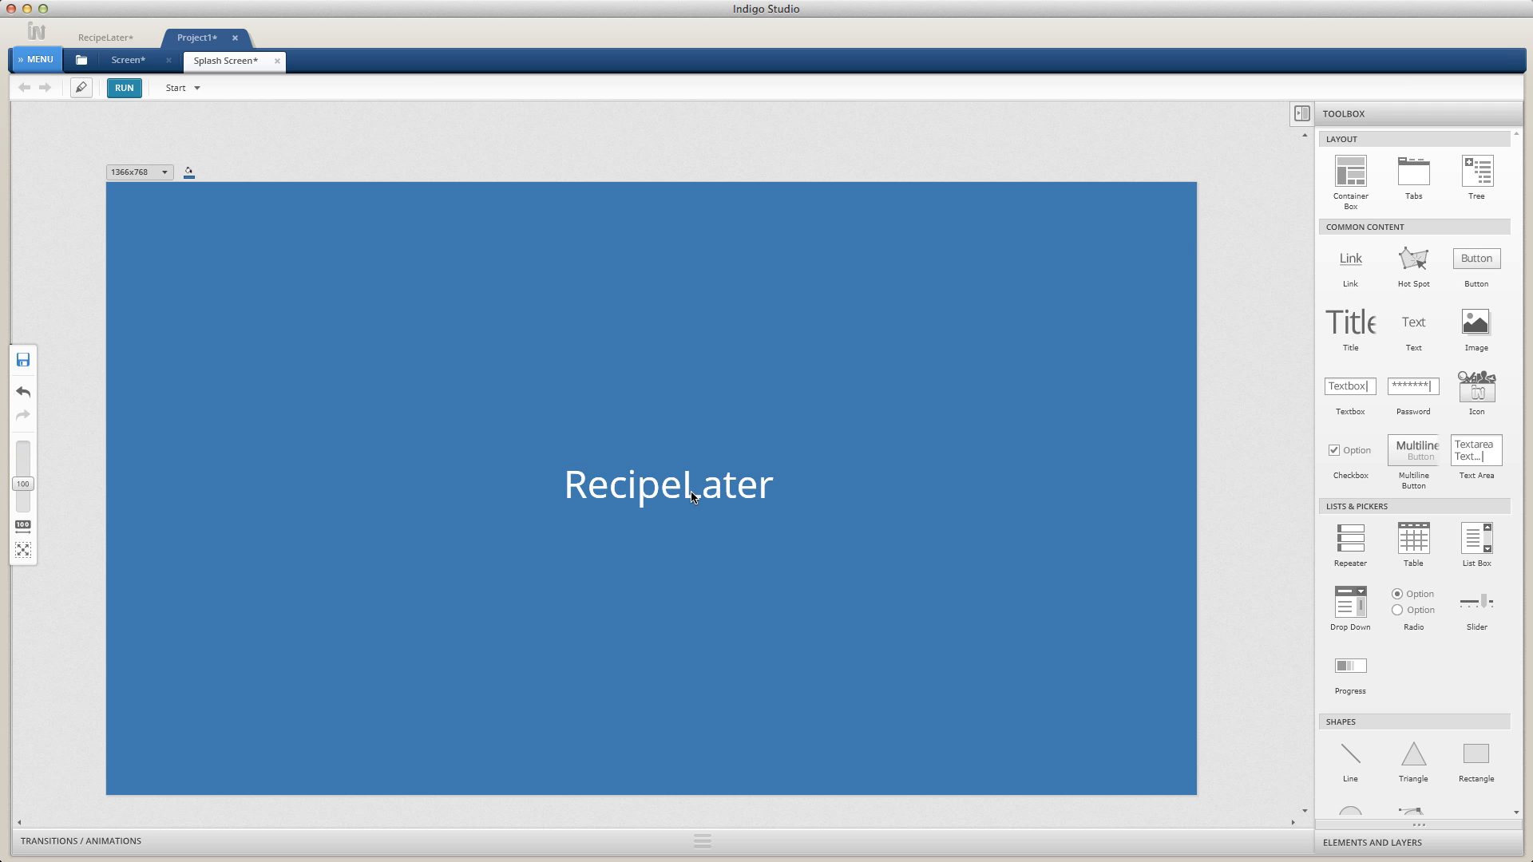
drag(690, 491, 751, 474)
click(741, 542)
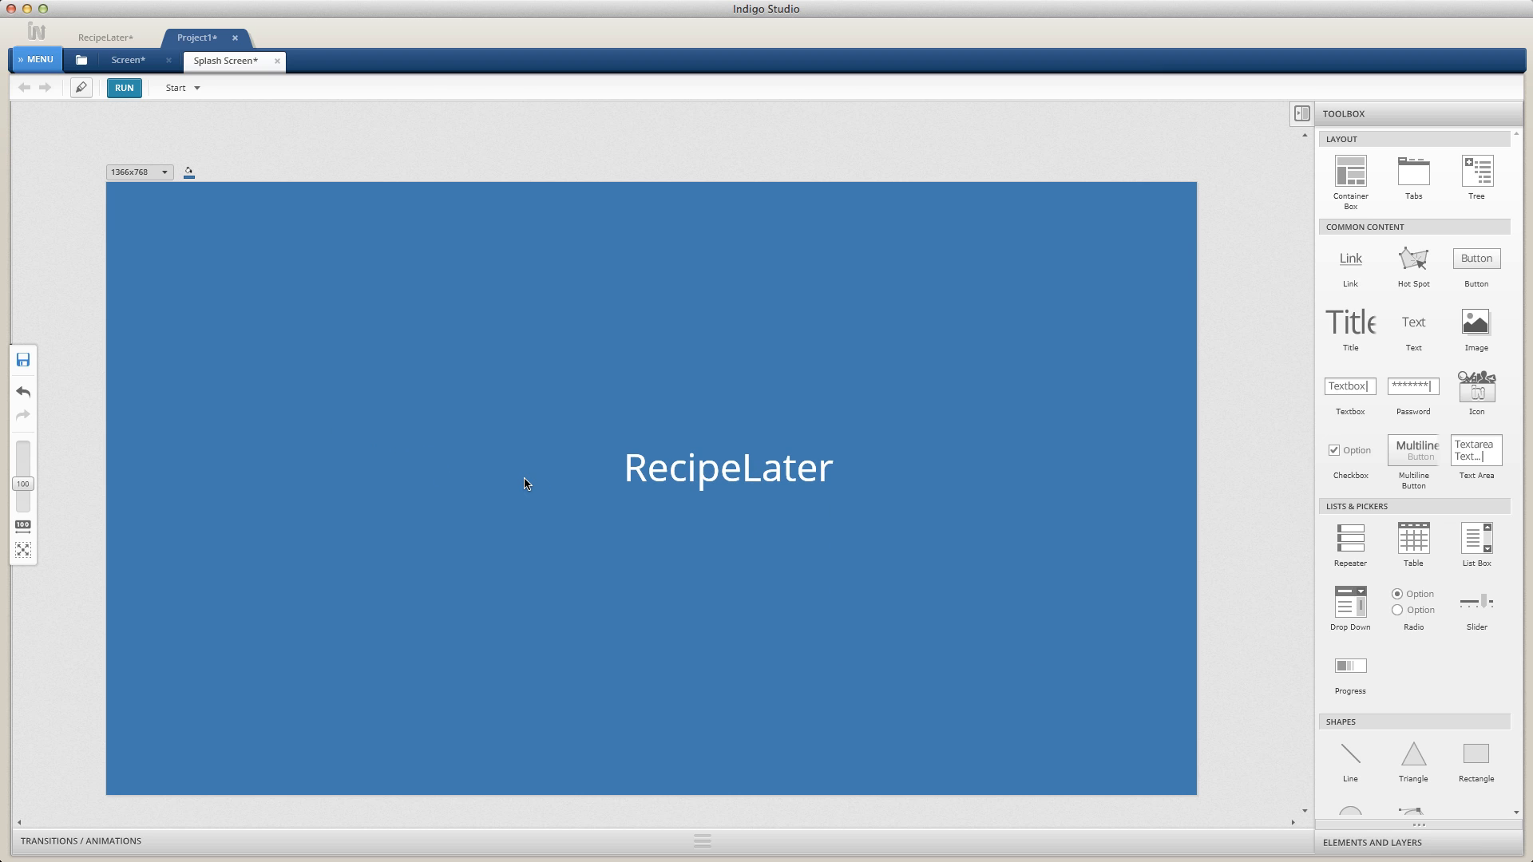
Step: Add an Icon to the left of the RecipeLater title and colour it white
double_click(470, 475)
text(icon)
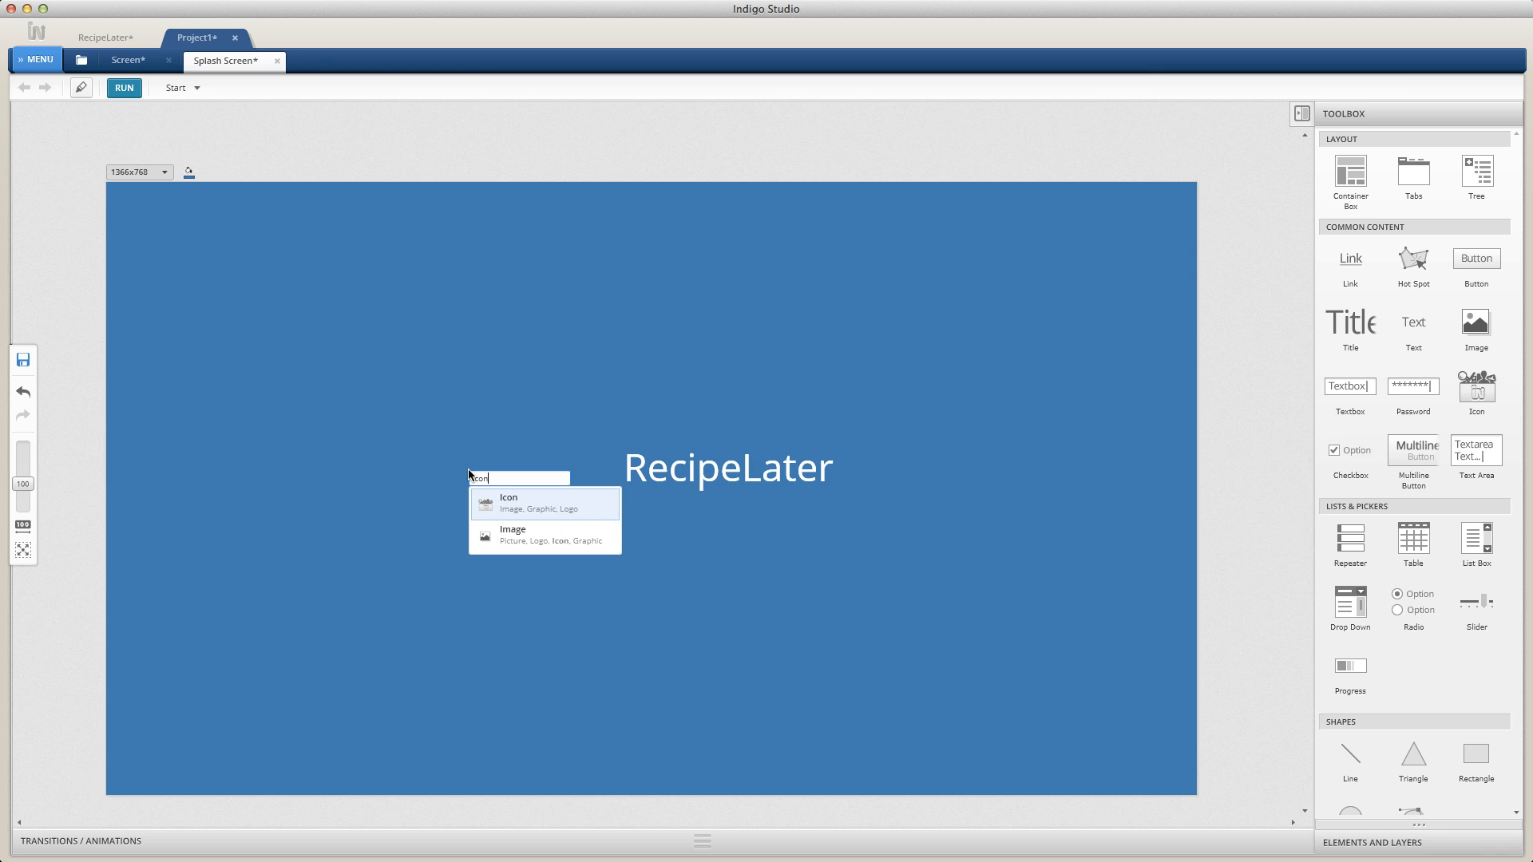
key(Return)
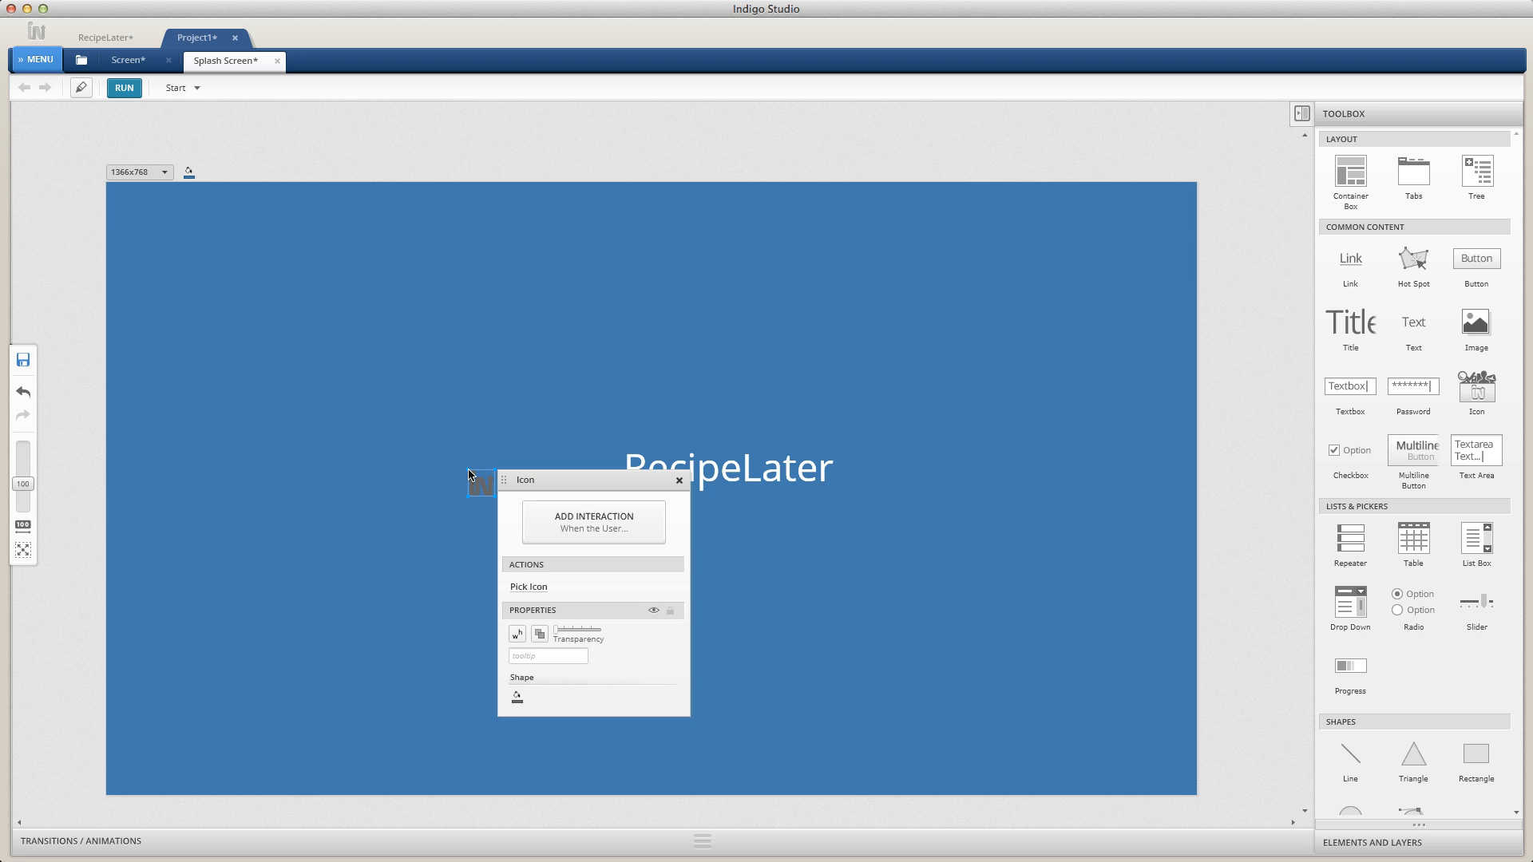
click(517, 698)
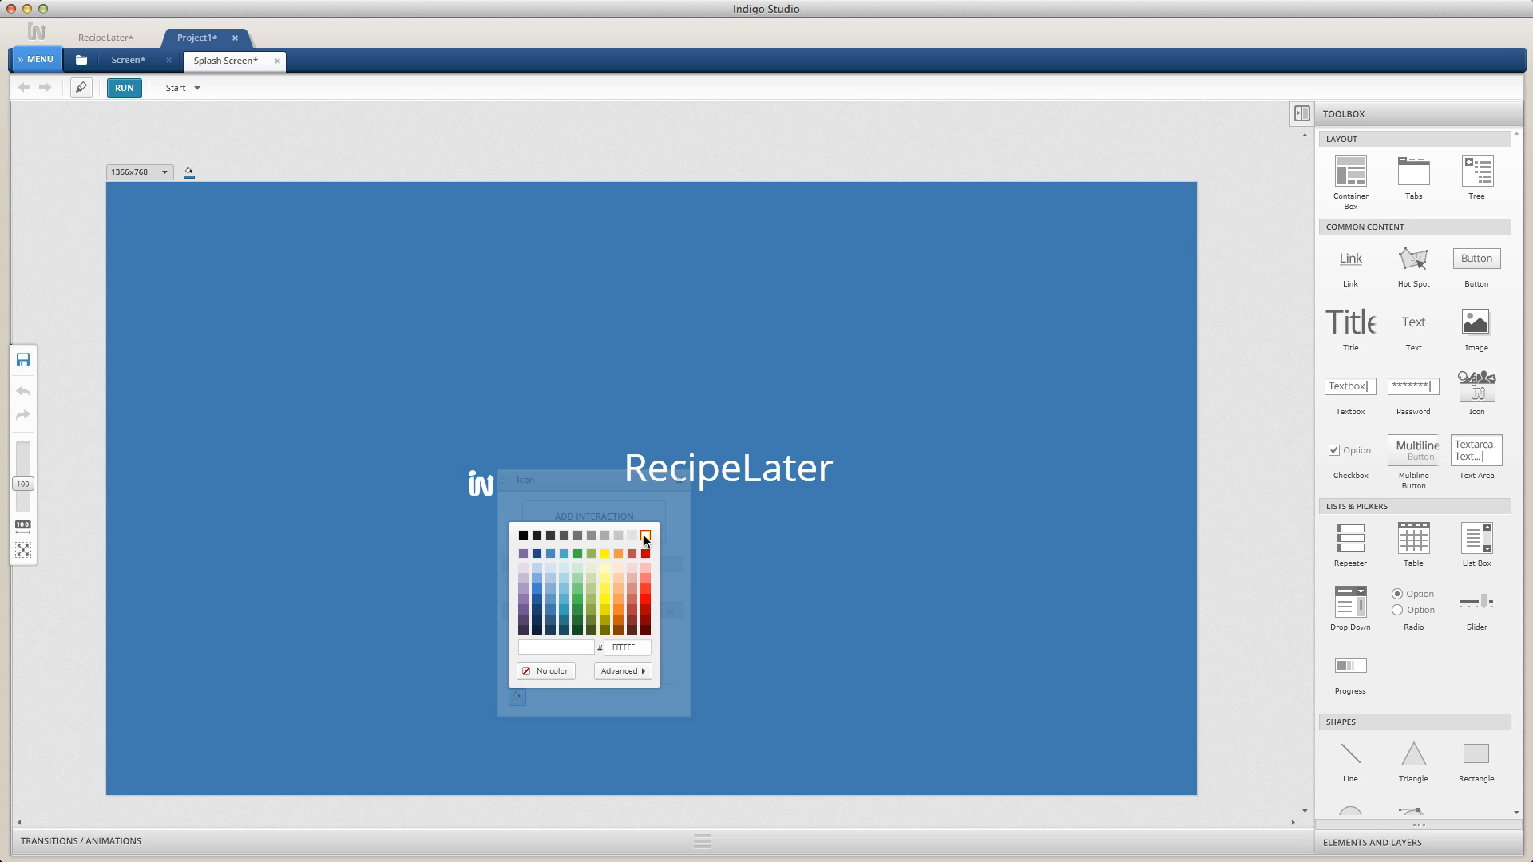
click(645, 535)
Step: Search the icon library for cloud and change the new icon to the cloud symbol
click(529, 587)
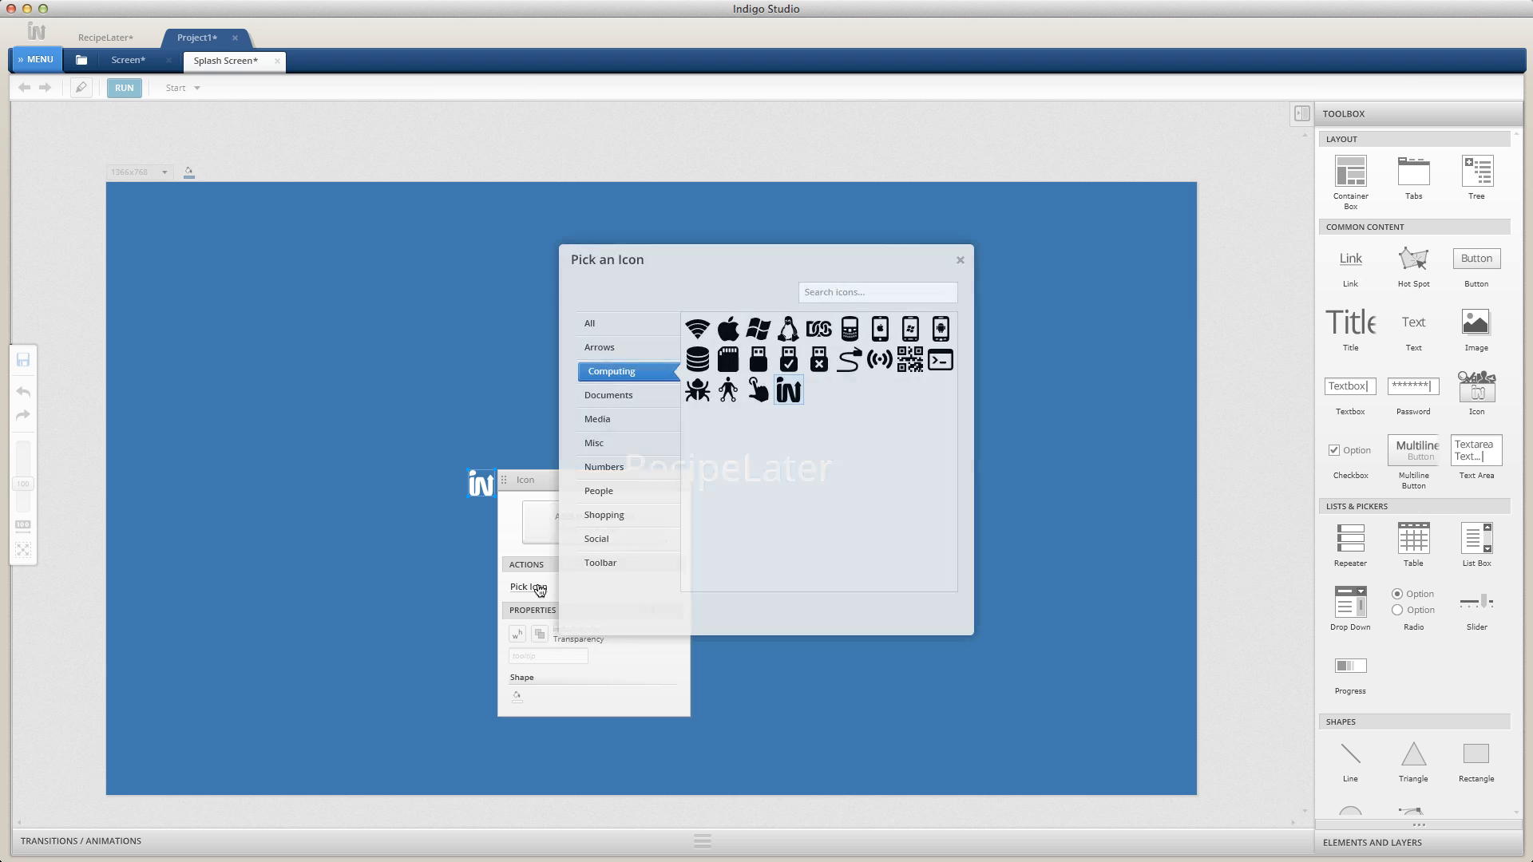
text(cloud)
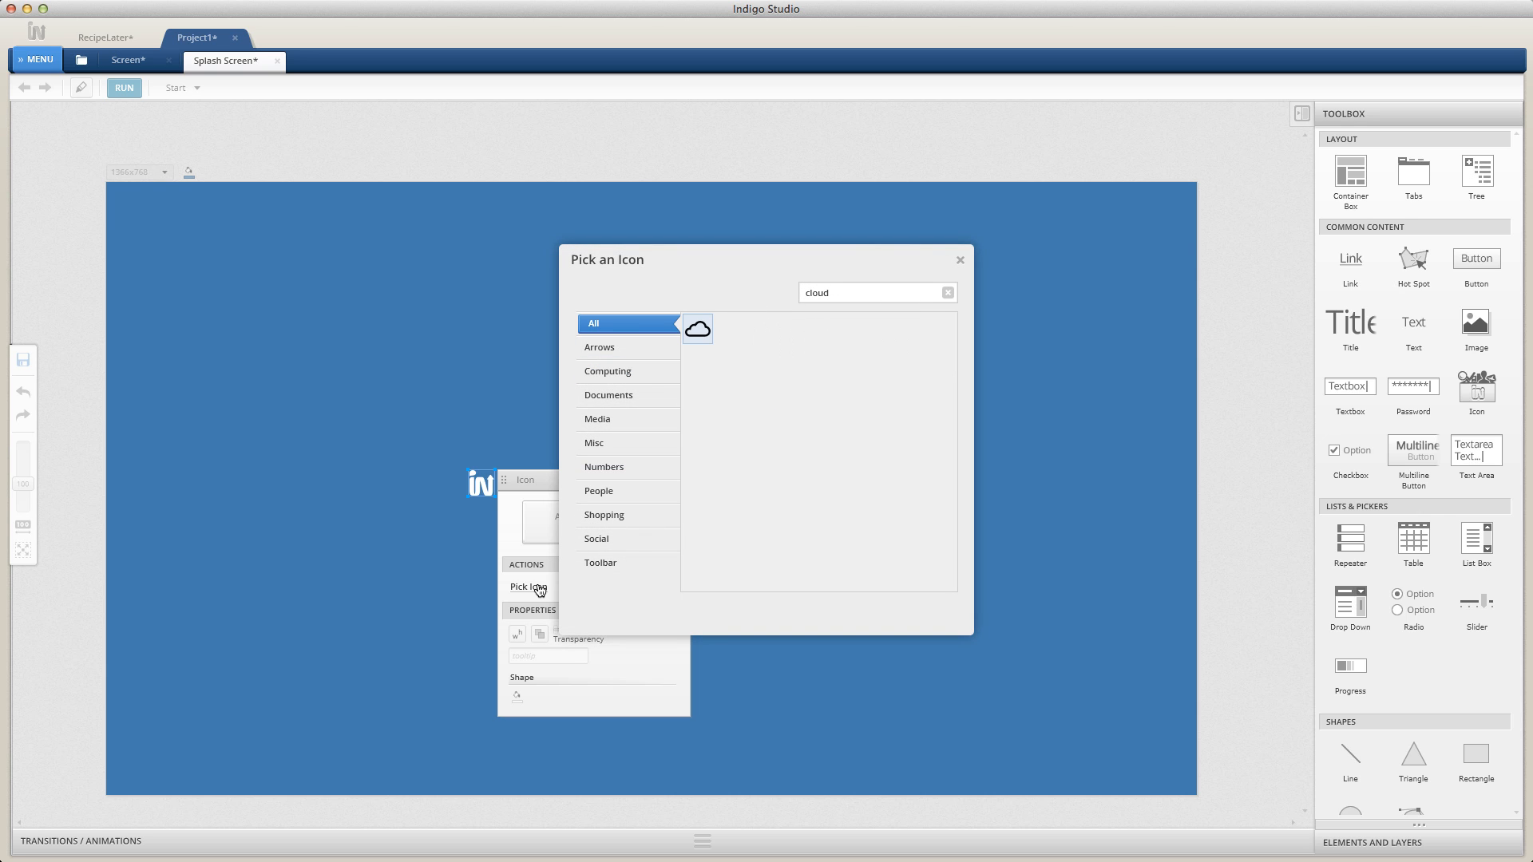
click(699, 332)
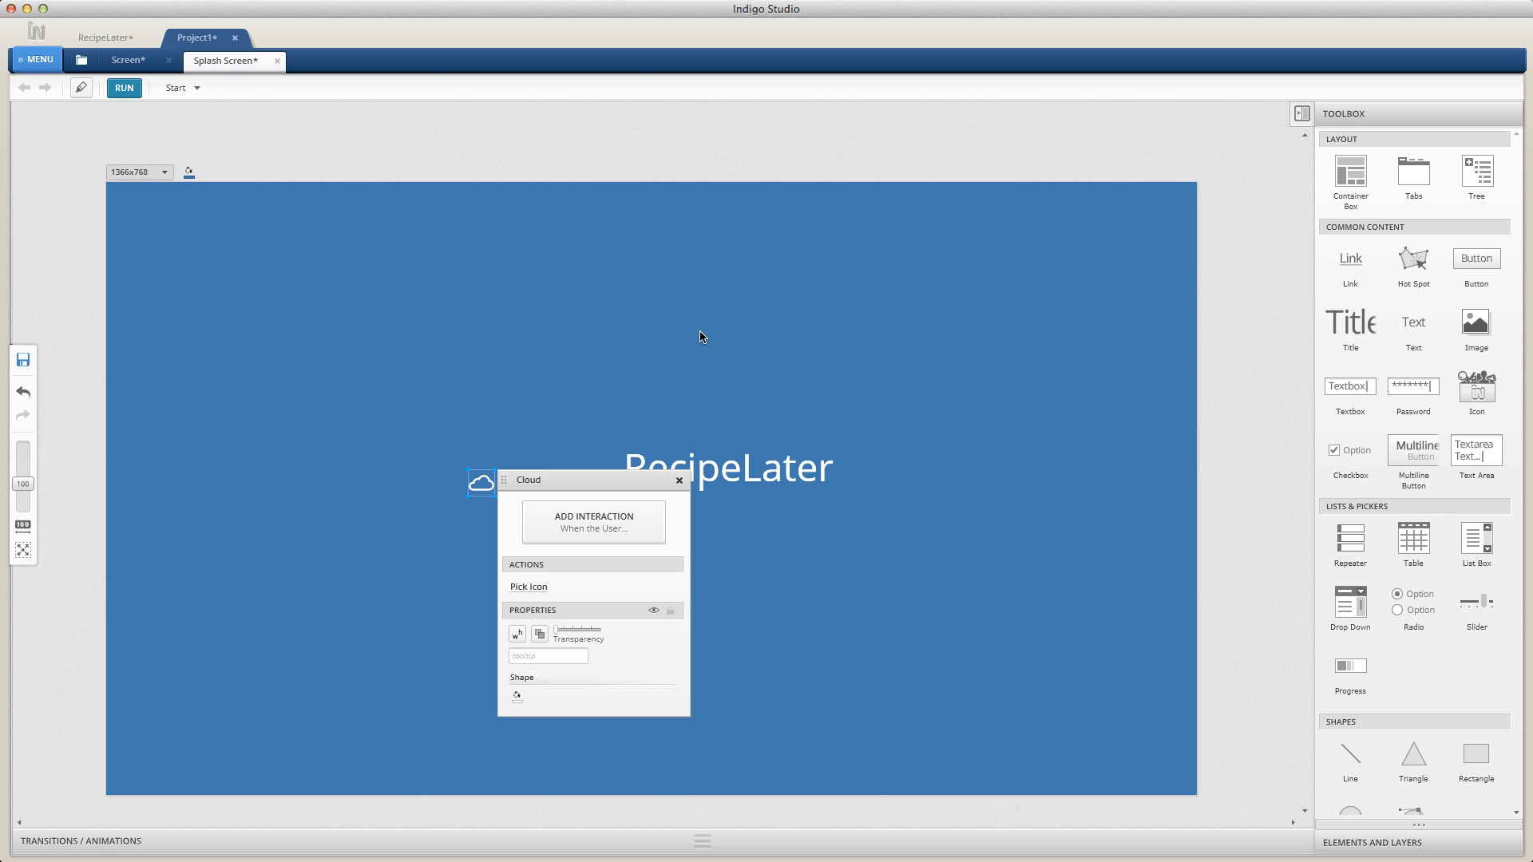